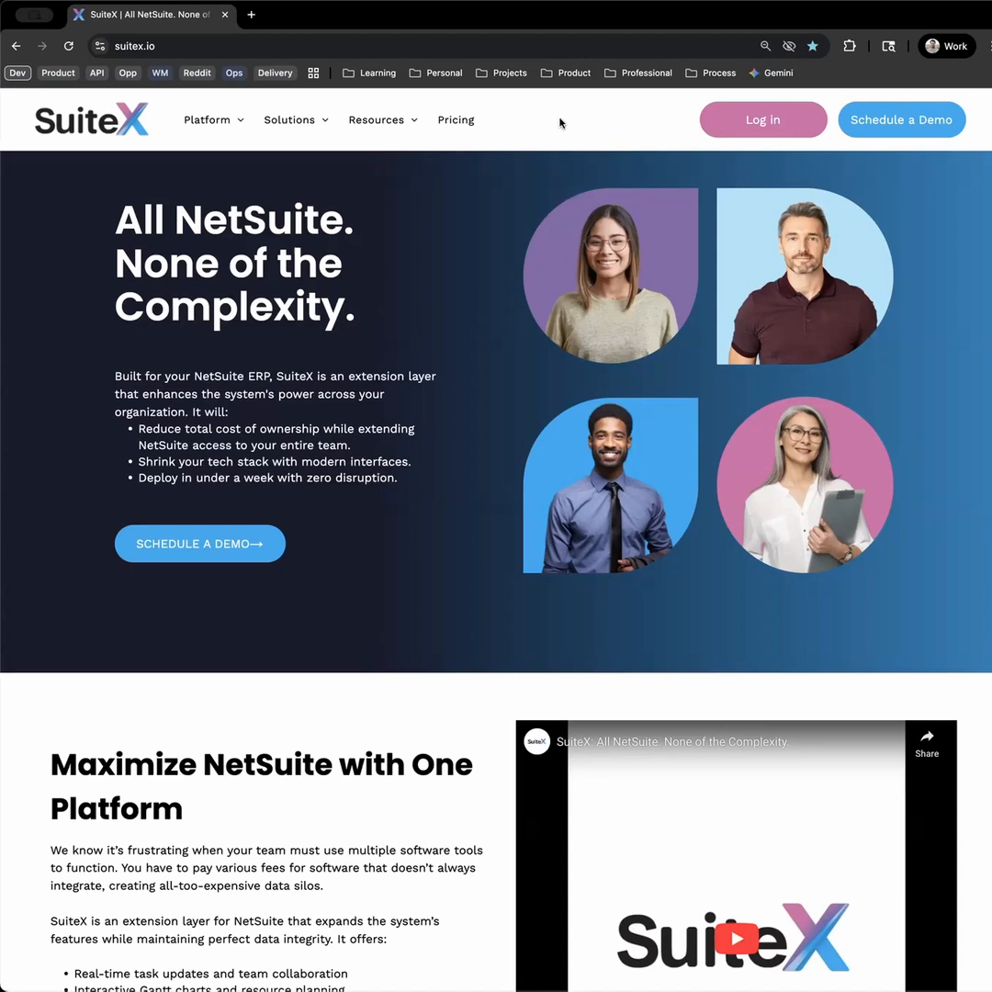
- Go from the SuiteX homepage to the account login
{"action": "key", "text": "super+l"}
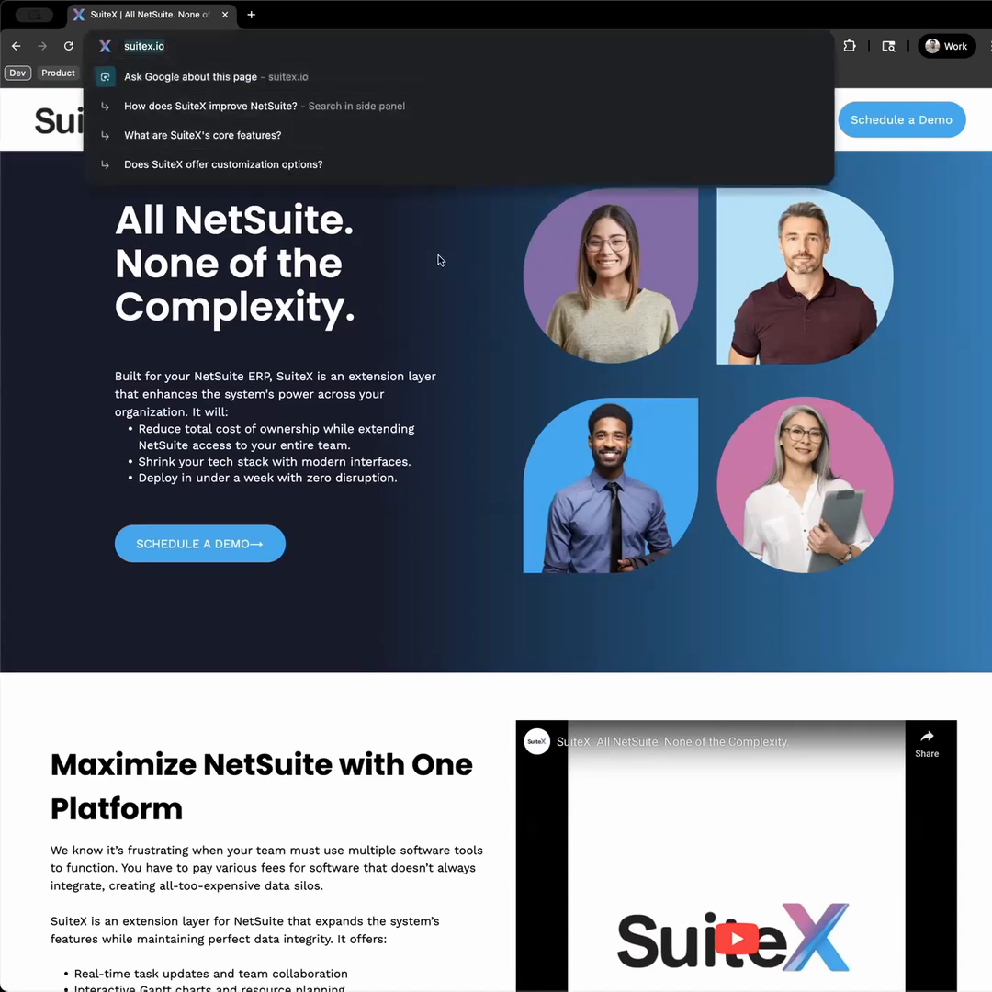
{"action": "left_click", "coordinate": [440, 259]}
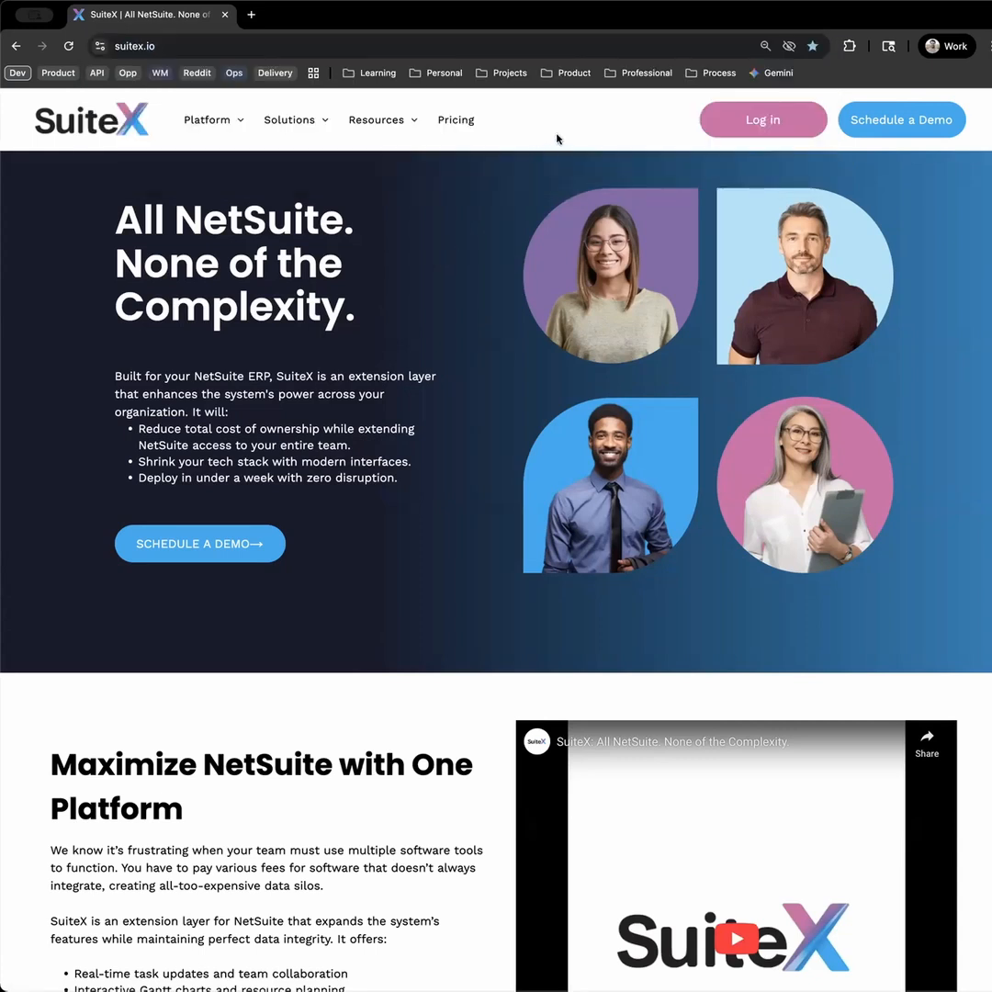
{"action": "left_click", "coordinate": [770, 126]}
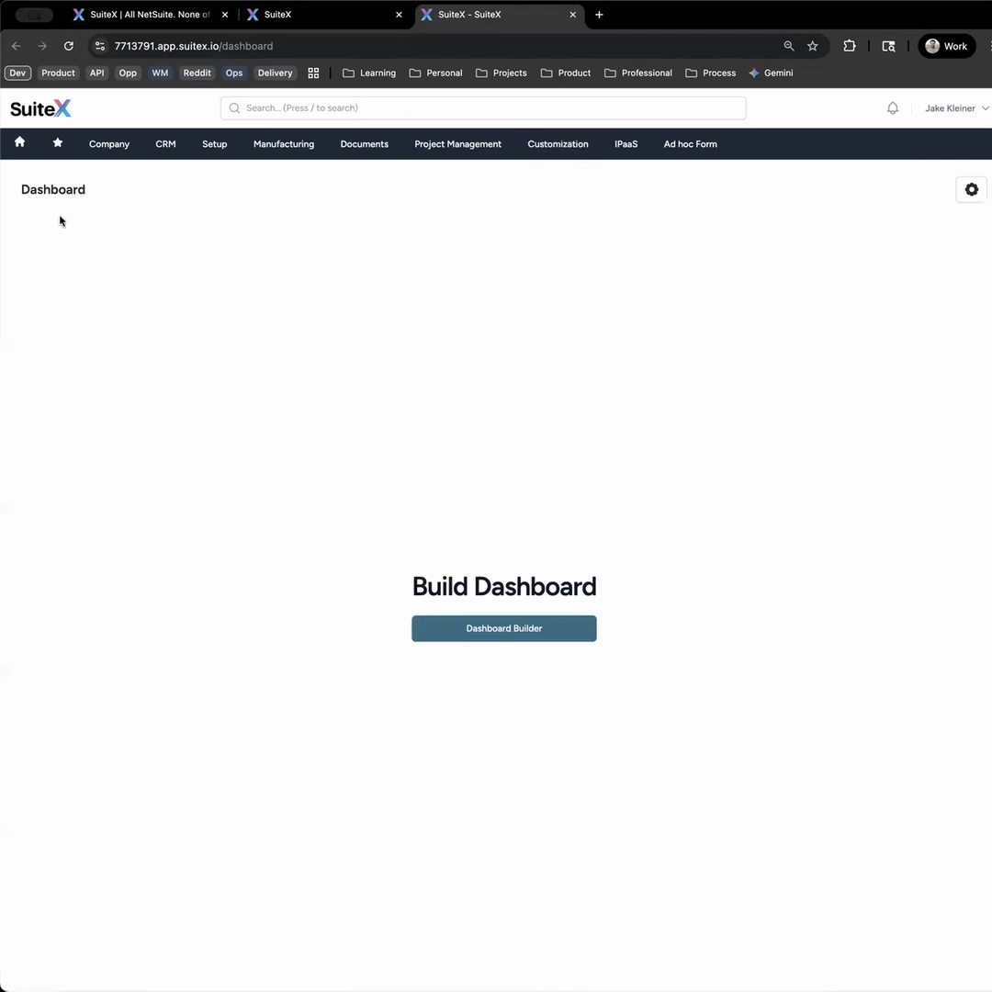
- Open the Project Search saved search for editing
{"action": "mouse_move", "coordinate": [556, 162]}
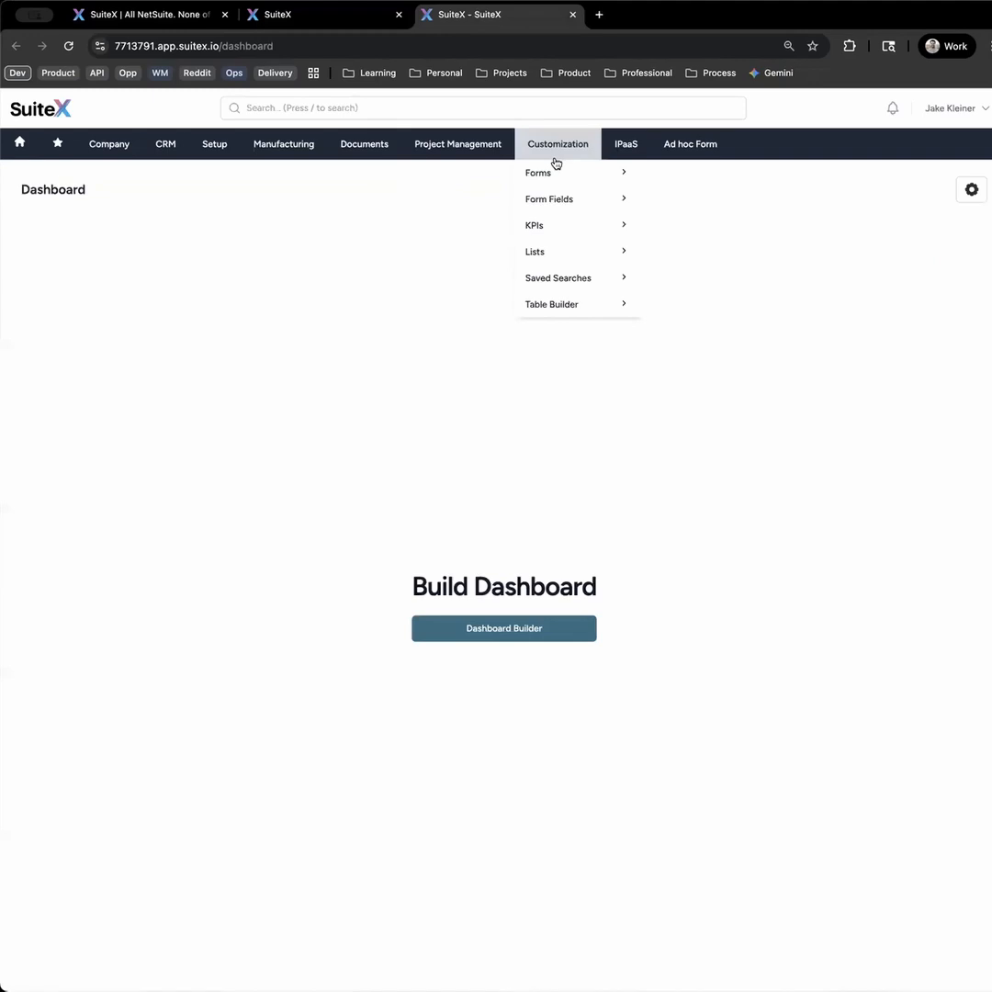
{"action": "left_click", "coordinate": [561, 279]}
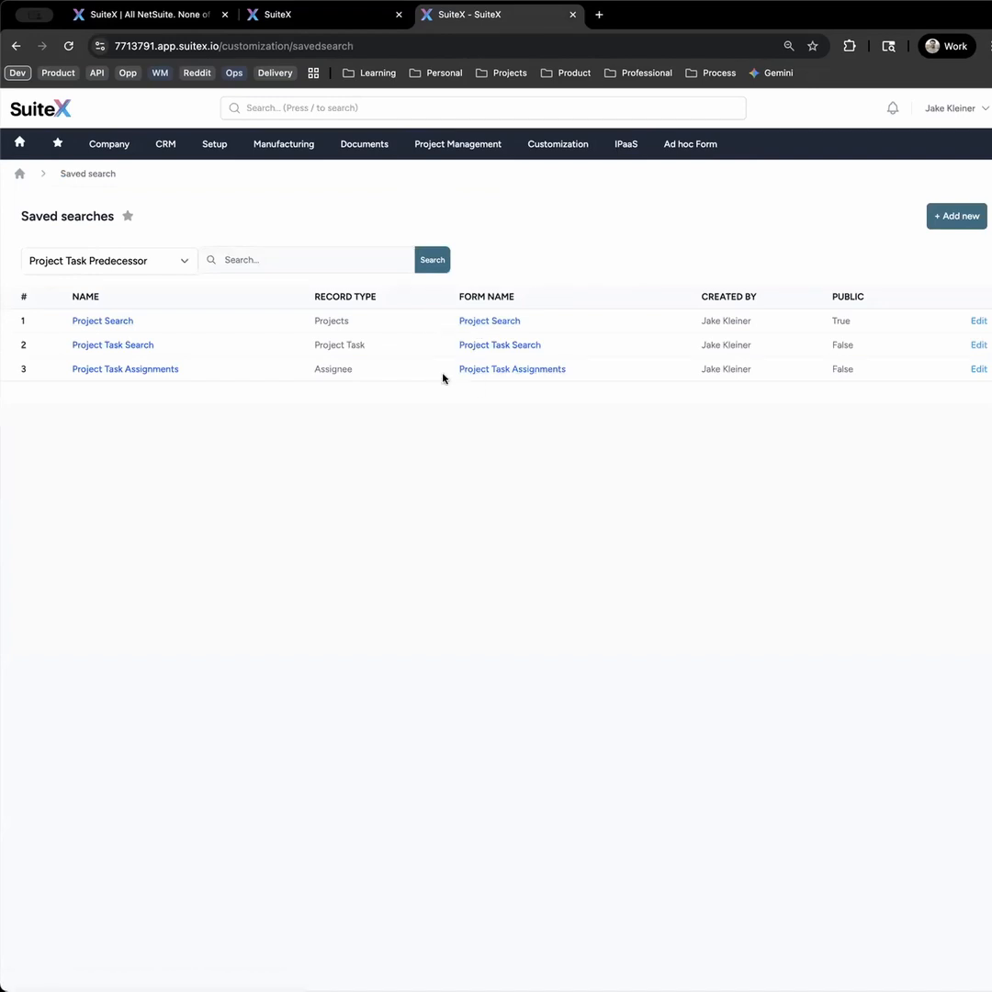
{"action": "left_click", "coordinate": [977, 322]}
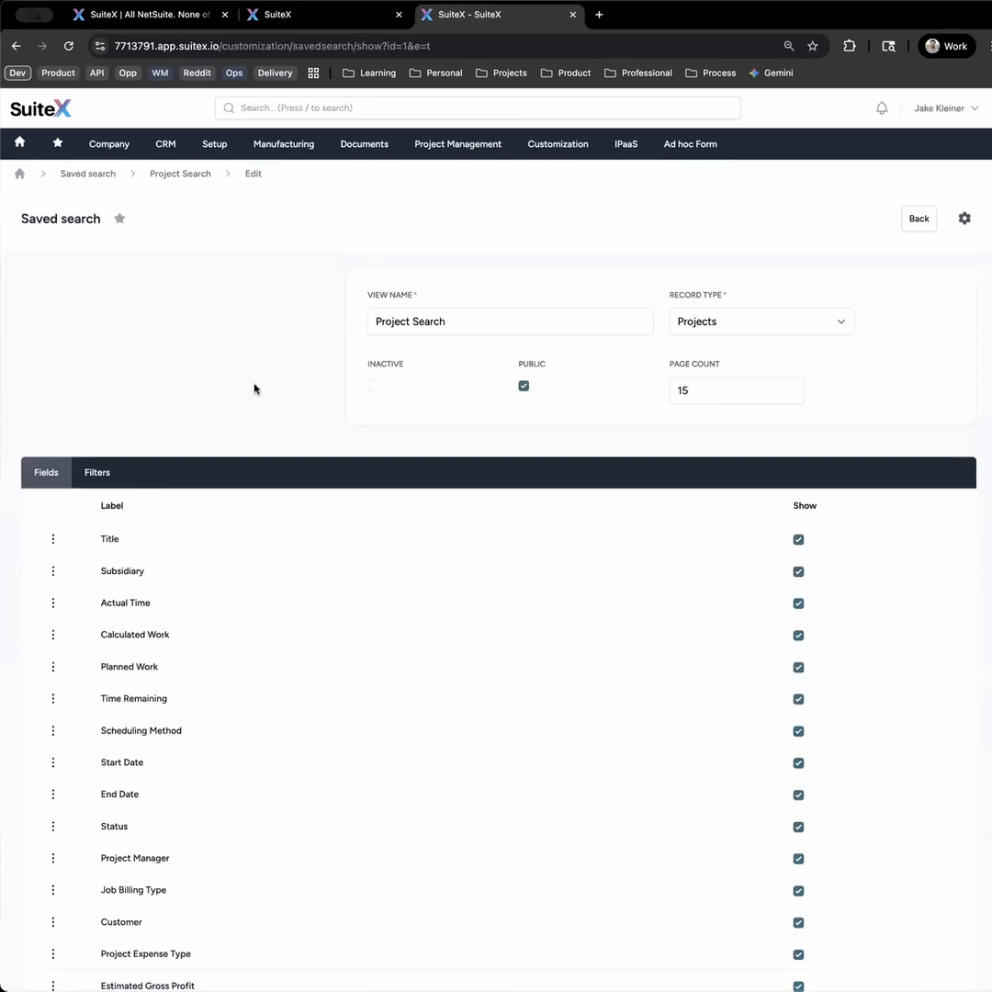
- Reorder the search fields so Planned Work follows Subsidiary and Actual Time follows Calculated Work, keeping Actual Time shown
{"action": "scroll", "coordinate": [254, 388], "scroll_direction": "down", "scroll_amount": 2}
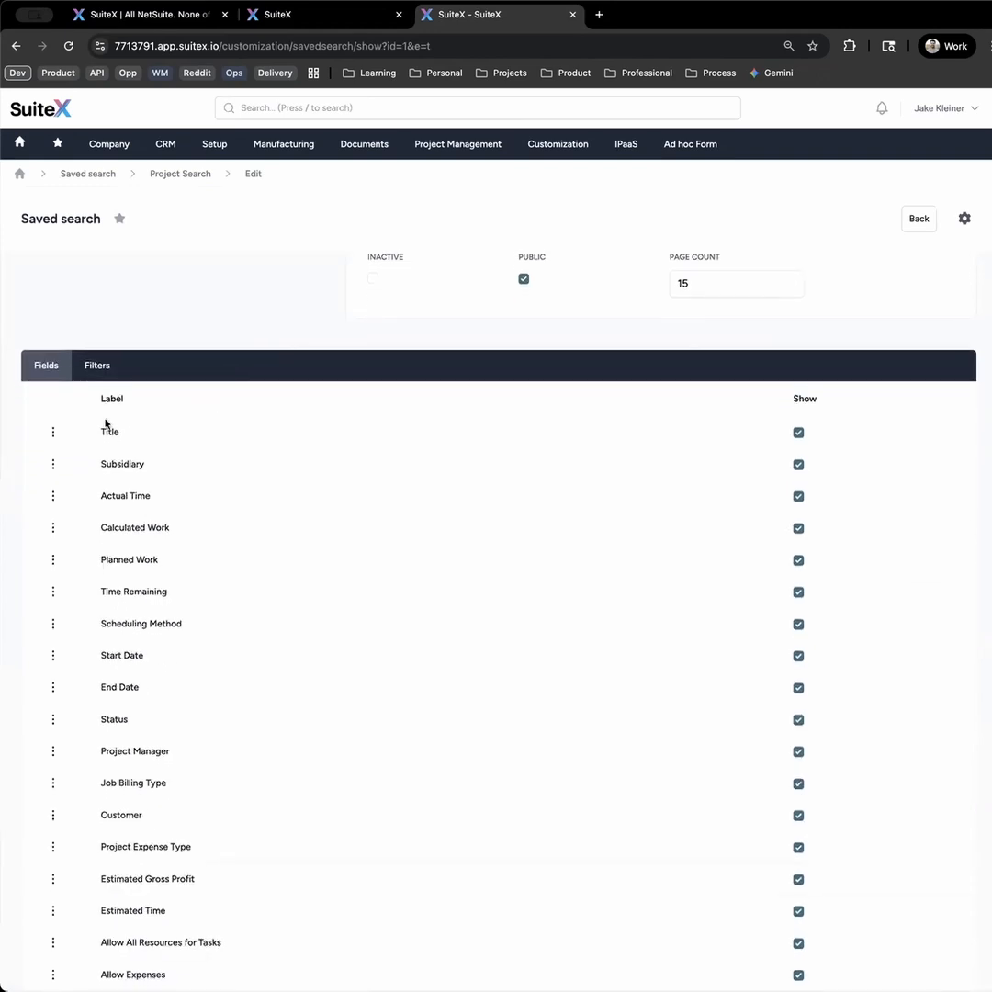
{"action": "mouse_move", "coordinate": [55, 432]}
{"action": "left_mouse_down"}
{"action": "mouse_move", "coordinate": [53, 460]}
{"action": "mouse_move", "coordinate": [58, 434]}
{"action": "left_mouse_up"}
{"action": "mouse_move", "coordinate": [55, 560]}
{"action": "left_mouse_down"}
{"action": "mouse_move", "coordinate": [53, 492]}
{"action": "mouse_move", "coordinate": [61, 566]}
{"action": "left_mouse_up"}
{"action": "left_click", "coordinate": [798, 563]}
{"action": "left_click", "coordinate": [798, 561]}
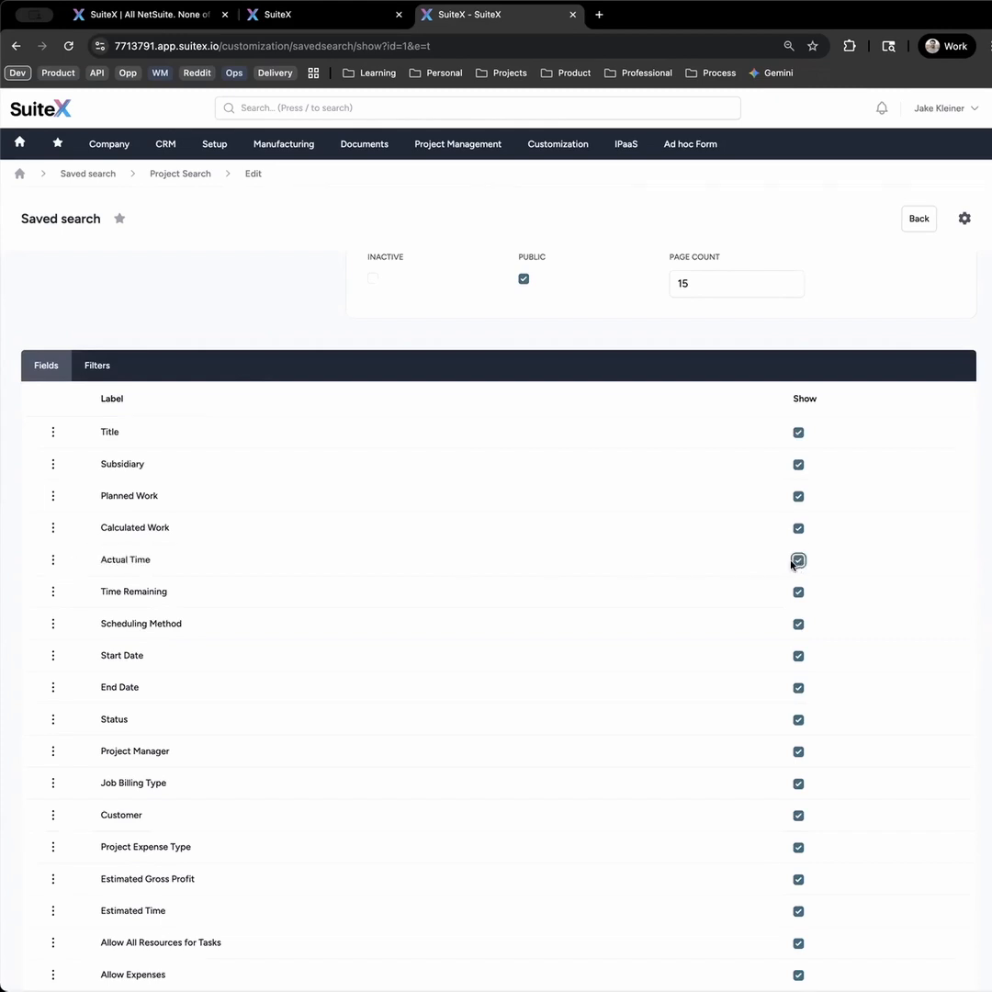
- Add a second filter to the saved search and set its field to Status
{"action": "left_click", "coordinate": [97, 373]}
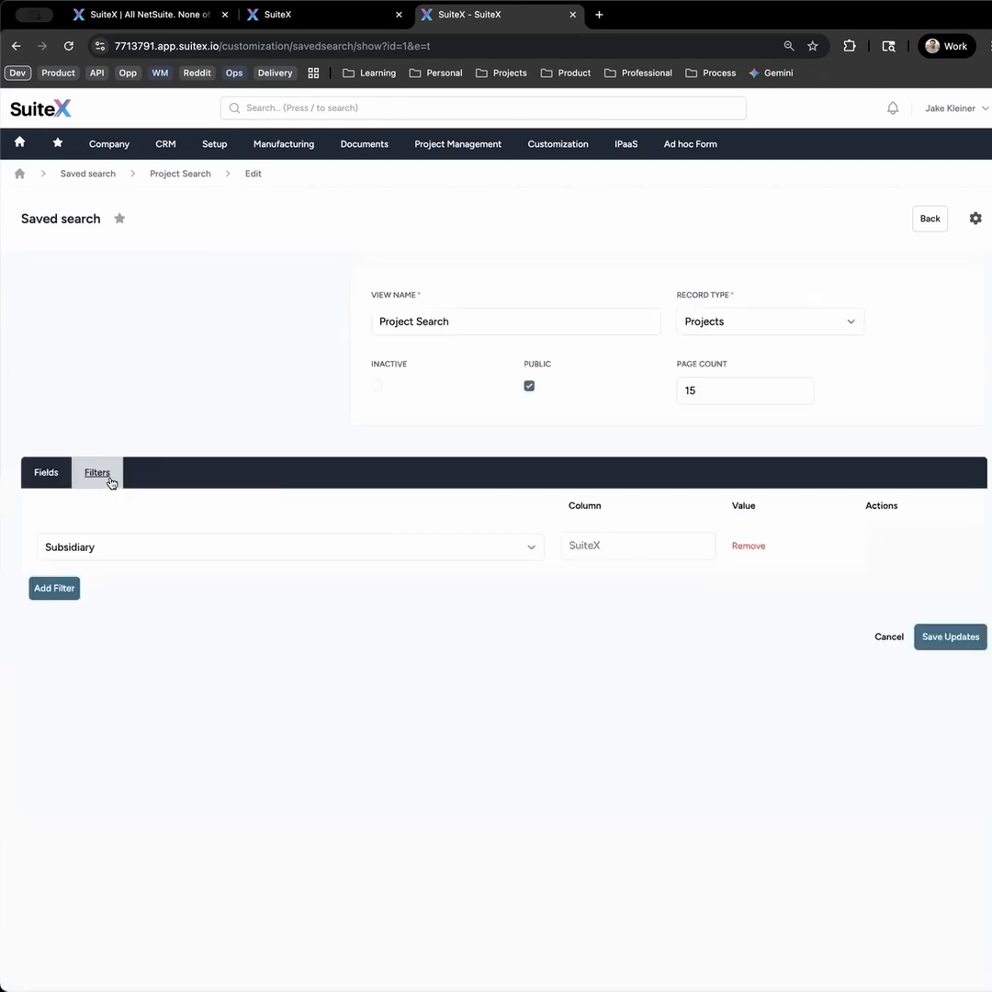
{"action": "left_click", "coordinate": [57, 589]}
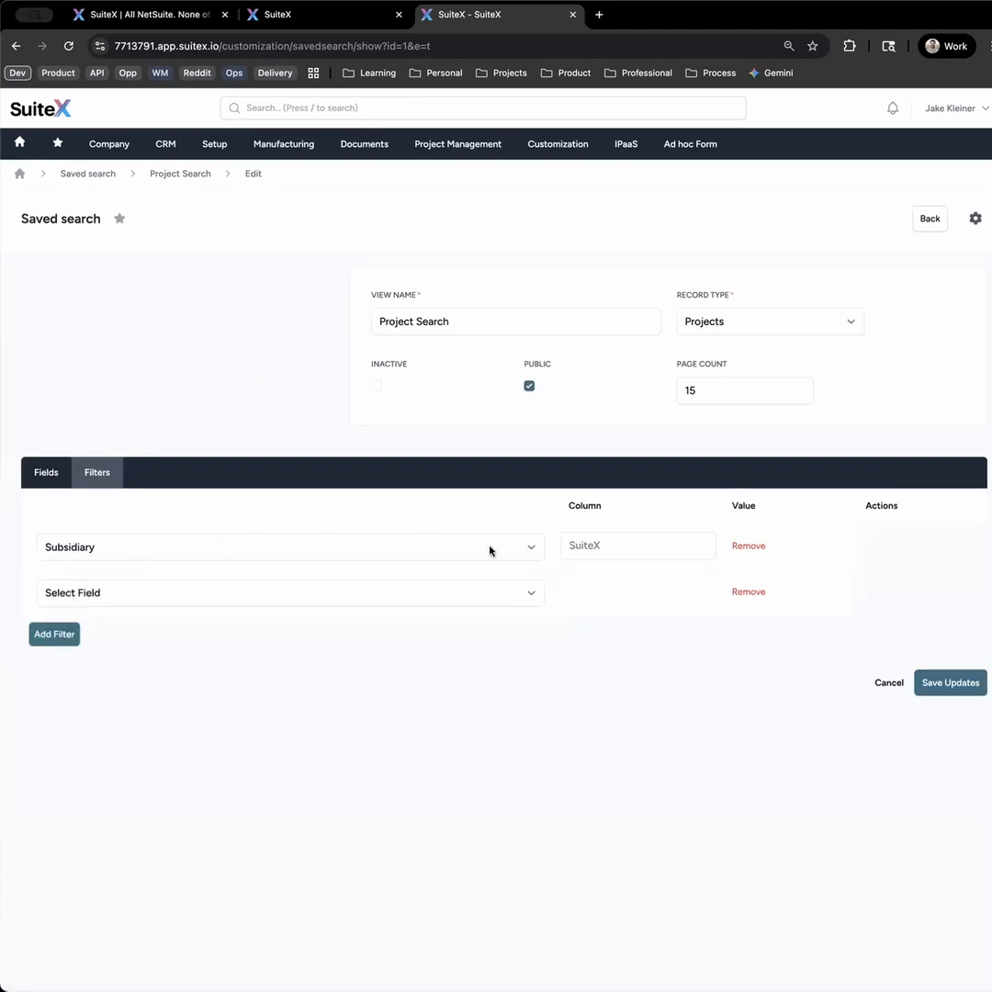
{"action": "left_click", "coordinate": [296, 595]}
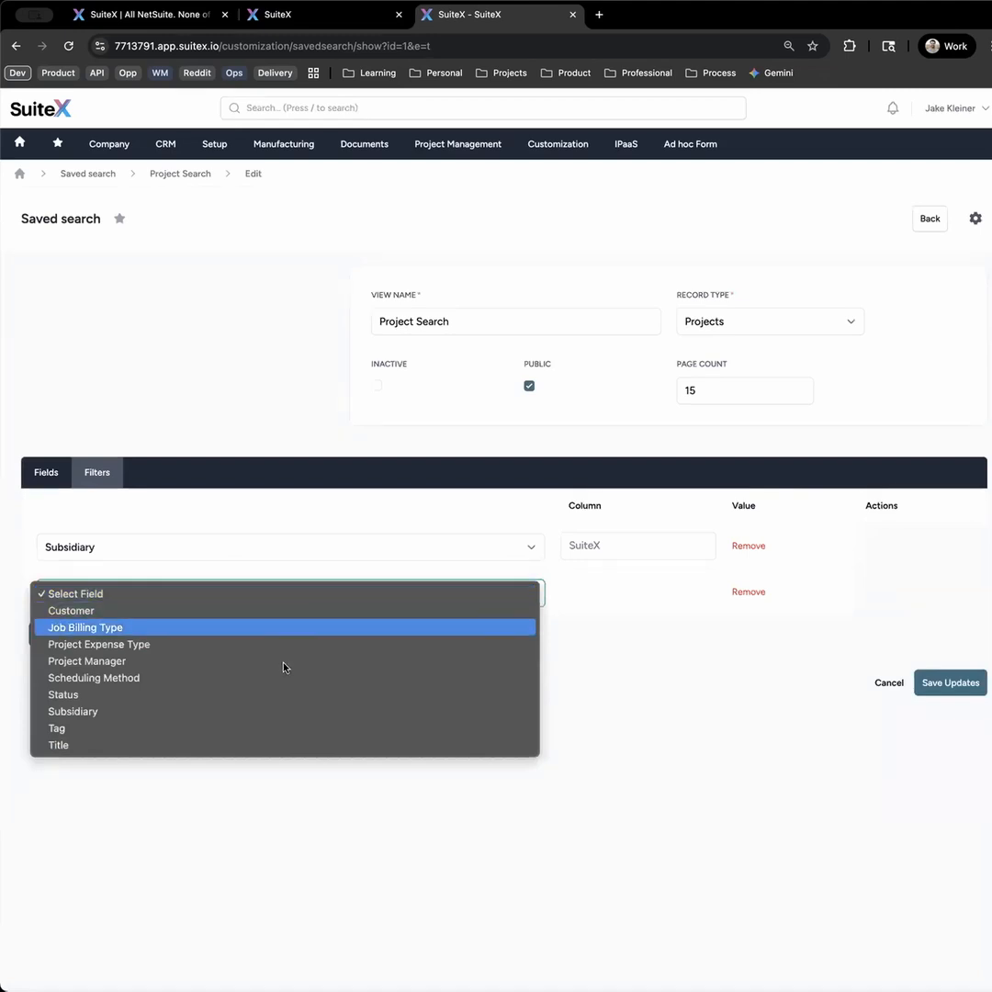
{"action": "left_click", "coordinate": [285, 694]}
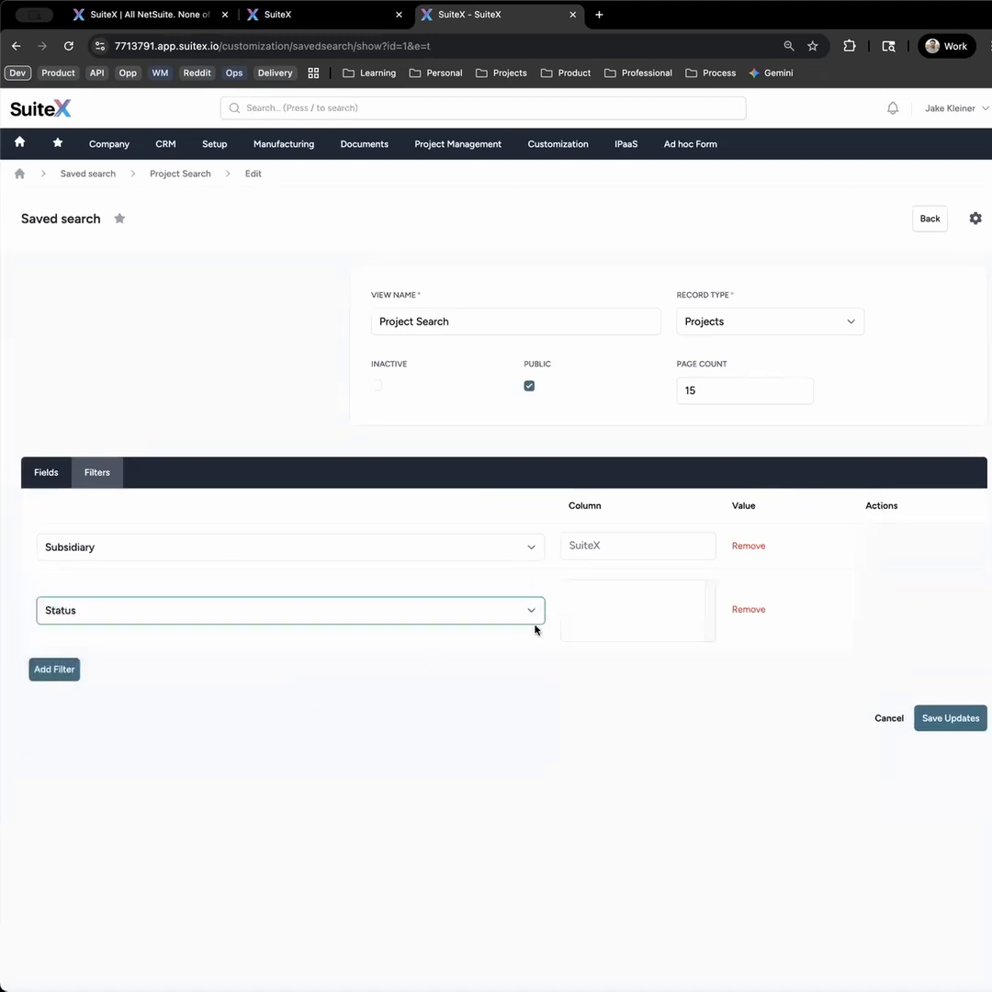
{"action": "left_click", "coordinate": [613, 601]}
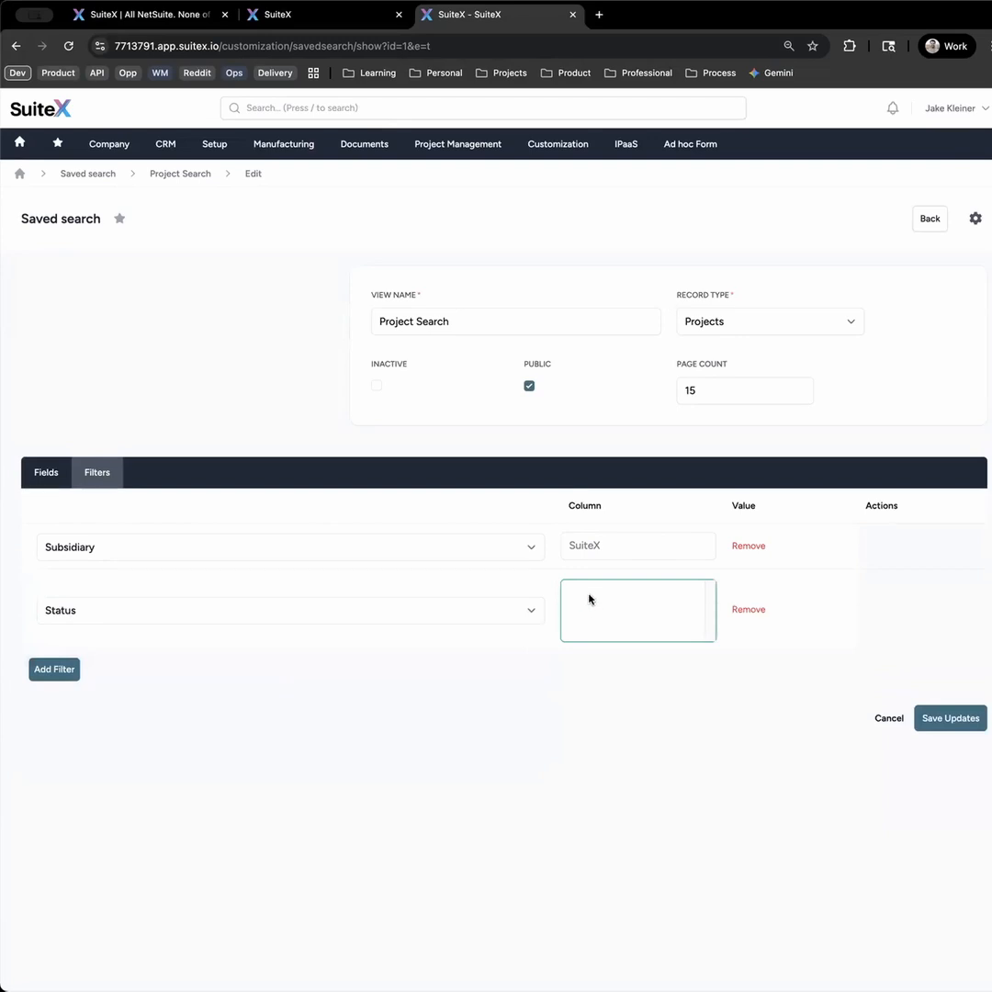
- Change the new filter to Project Manager with the value Empty
{"action": "left_click", "coordinate": [529, 616]}
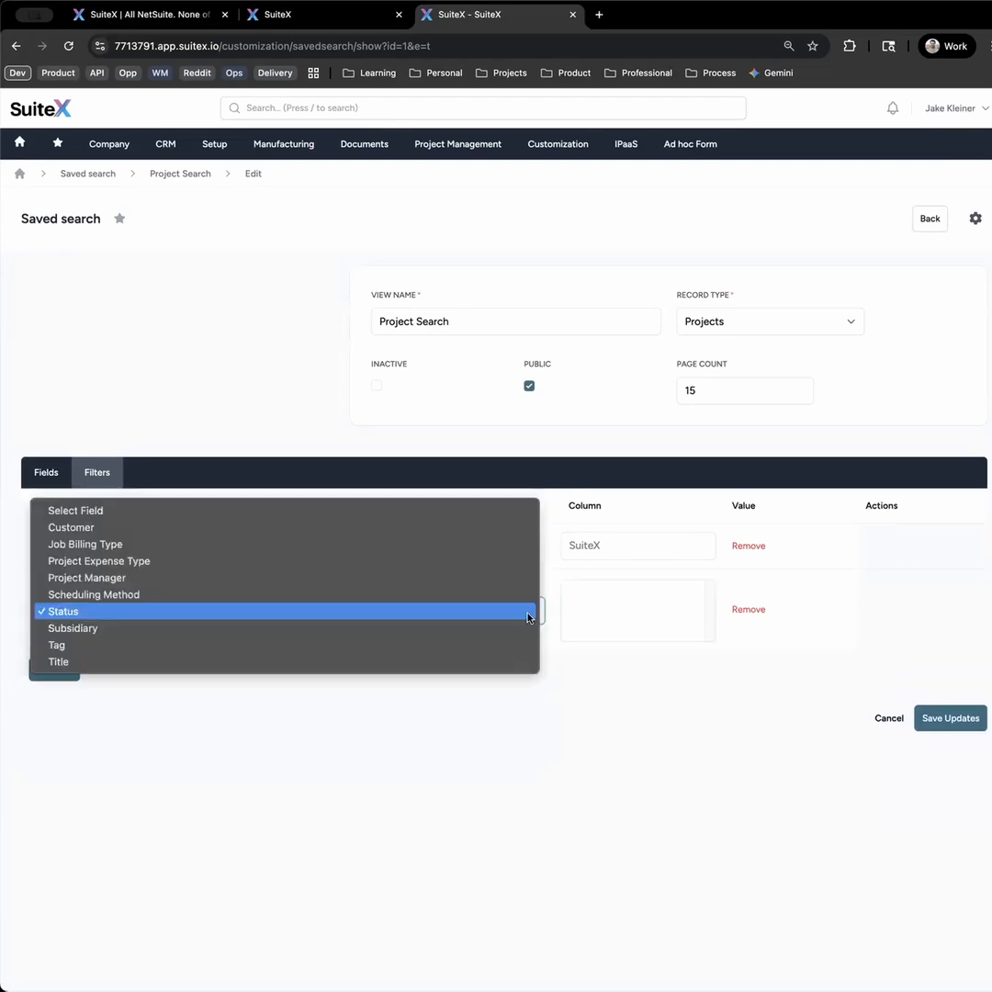
{"action": "left_click", "coordinate": [487, 577]}
{"action": "left_click", "coordinate": [593, 593]}
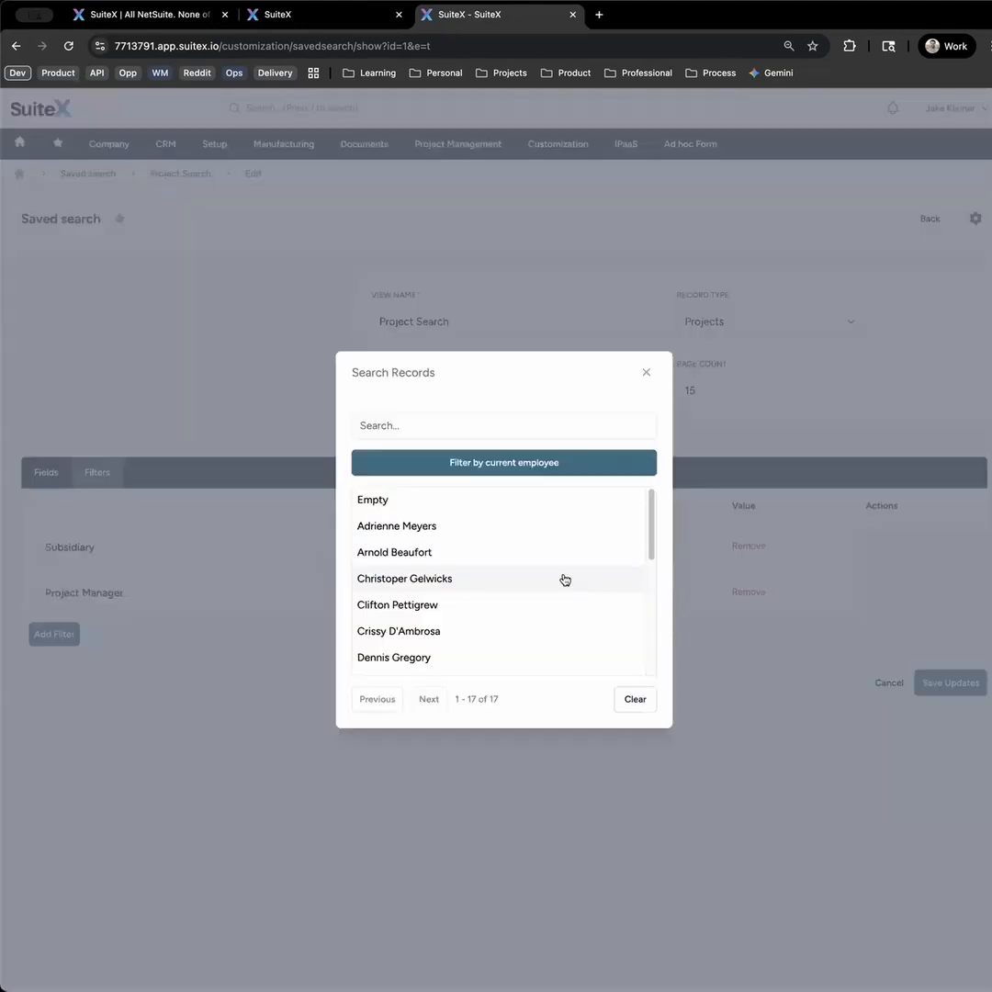
{"action": "left_click", "coordinate": [421, 504]}
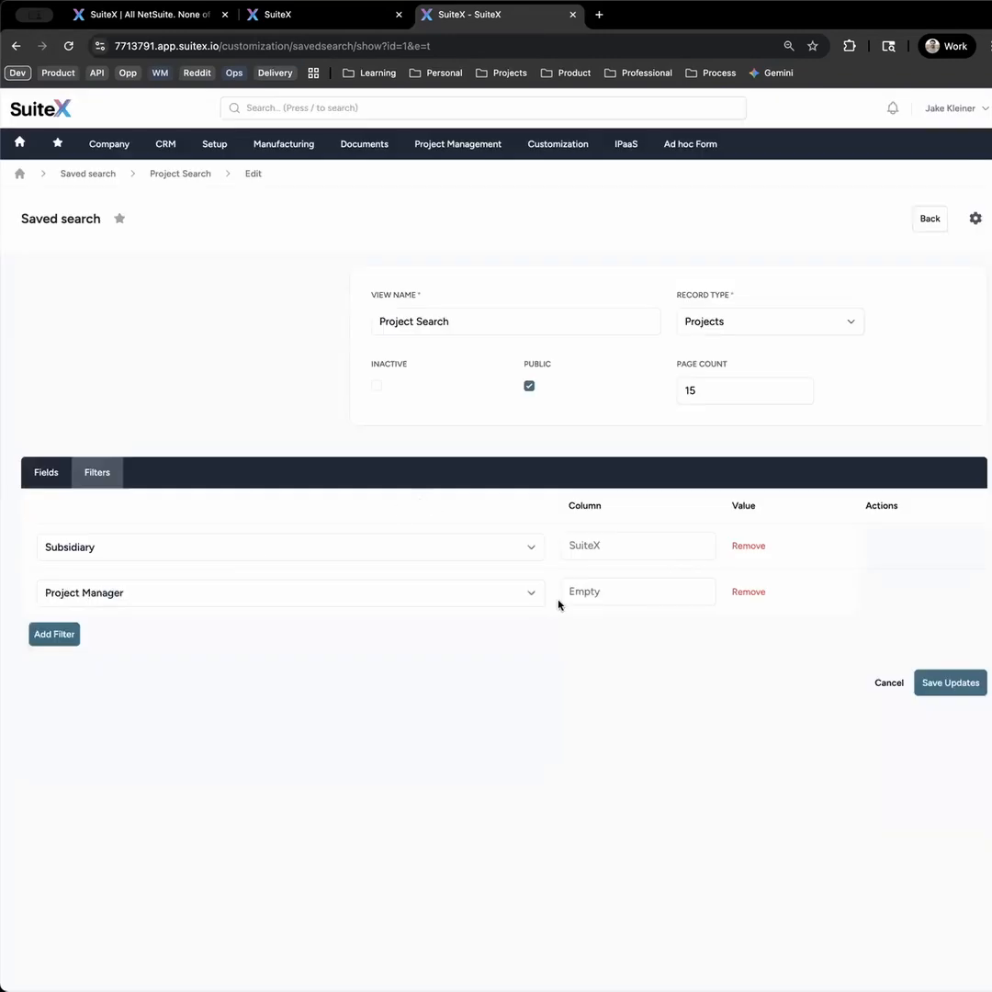
- Save the updates to the Project Search saved search and view its results
{"action": "left_click", "coordinate": [941, 683]}
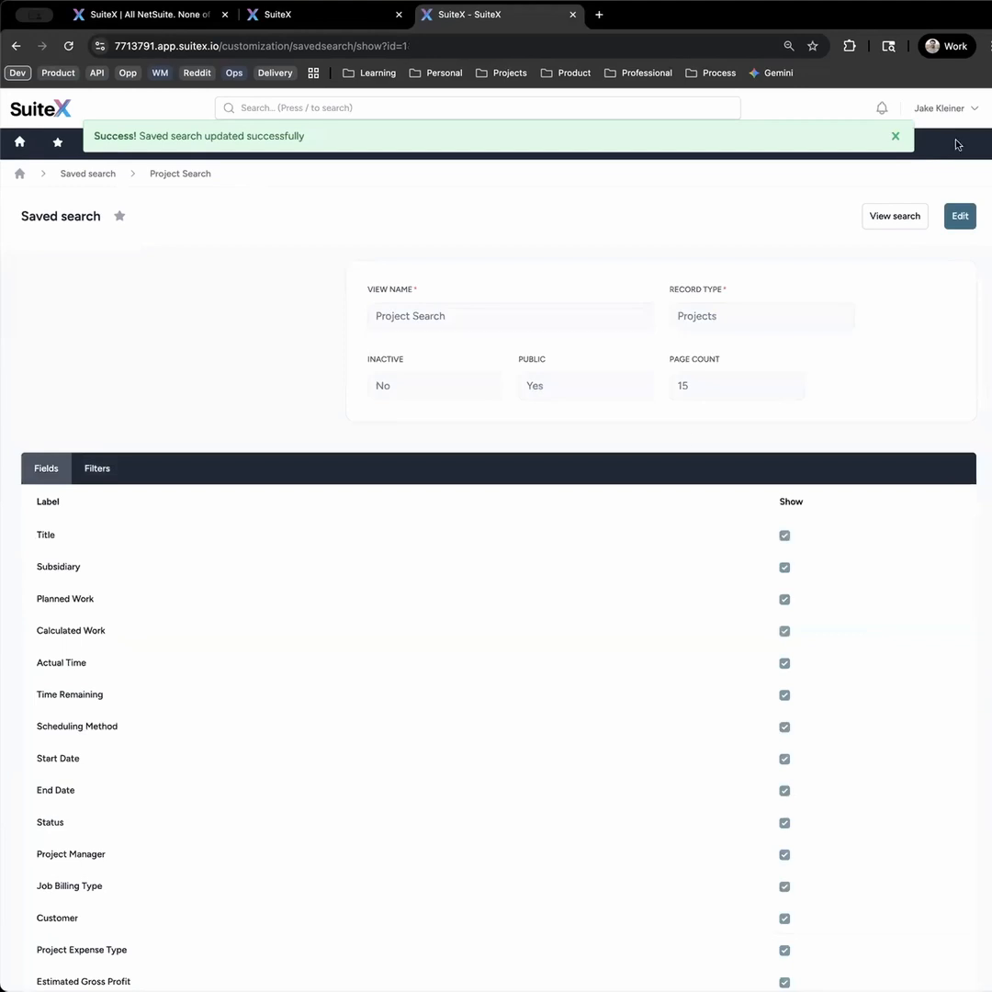
{"action": "left_click", "coordinate": [895, 137]}
{"action": "left_click", "coordinate": [892, 217]}
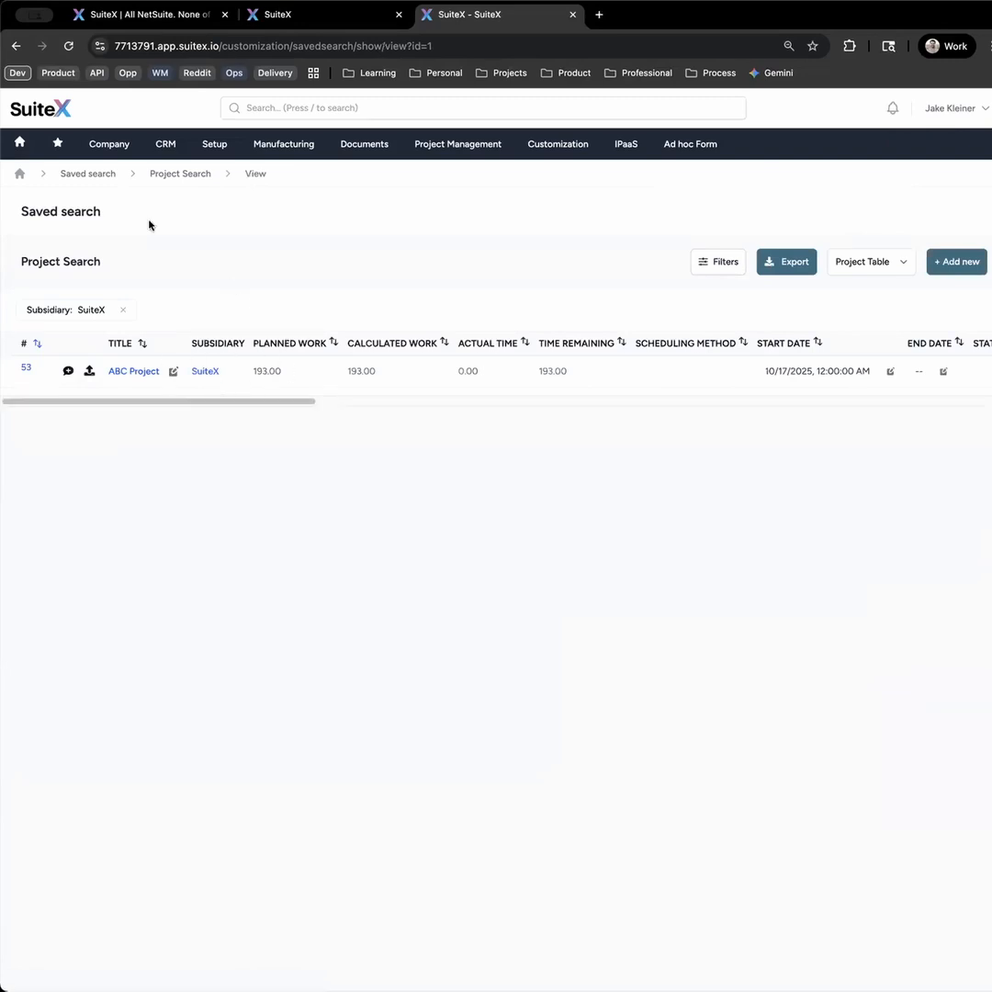
- Start a new dashboard table with record type Projects and the Project Search saved search
{"action": "left_click", "coordinate": [22, 151]}
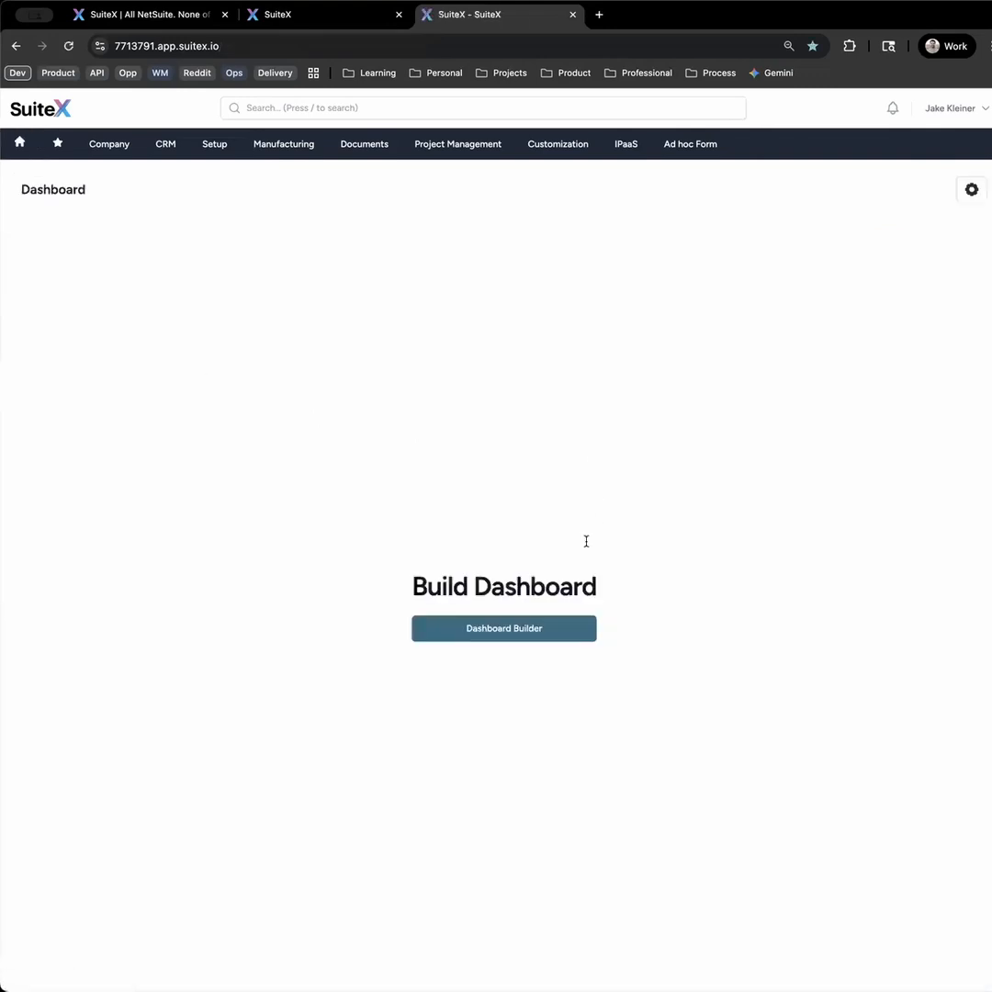
{"action": "left_click", "coordinate": [537, 628]}
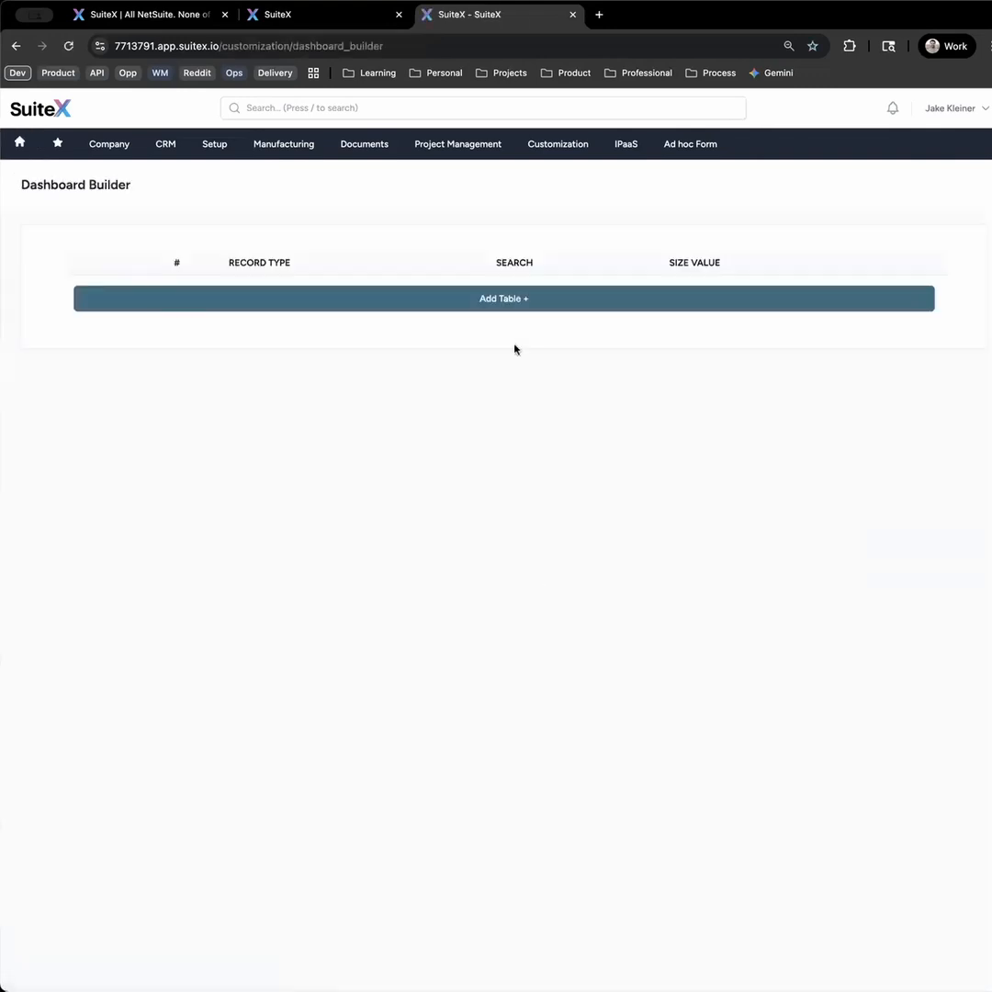
{"action": "left_click", "coordinate": [507, 310]}
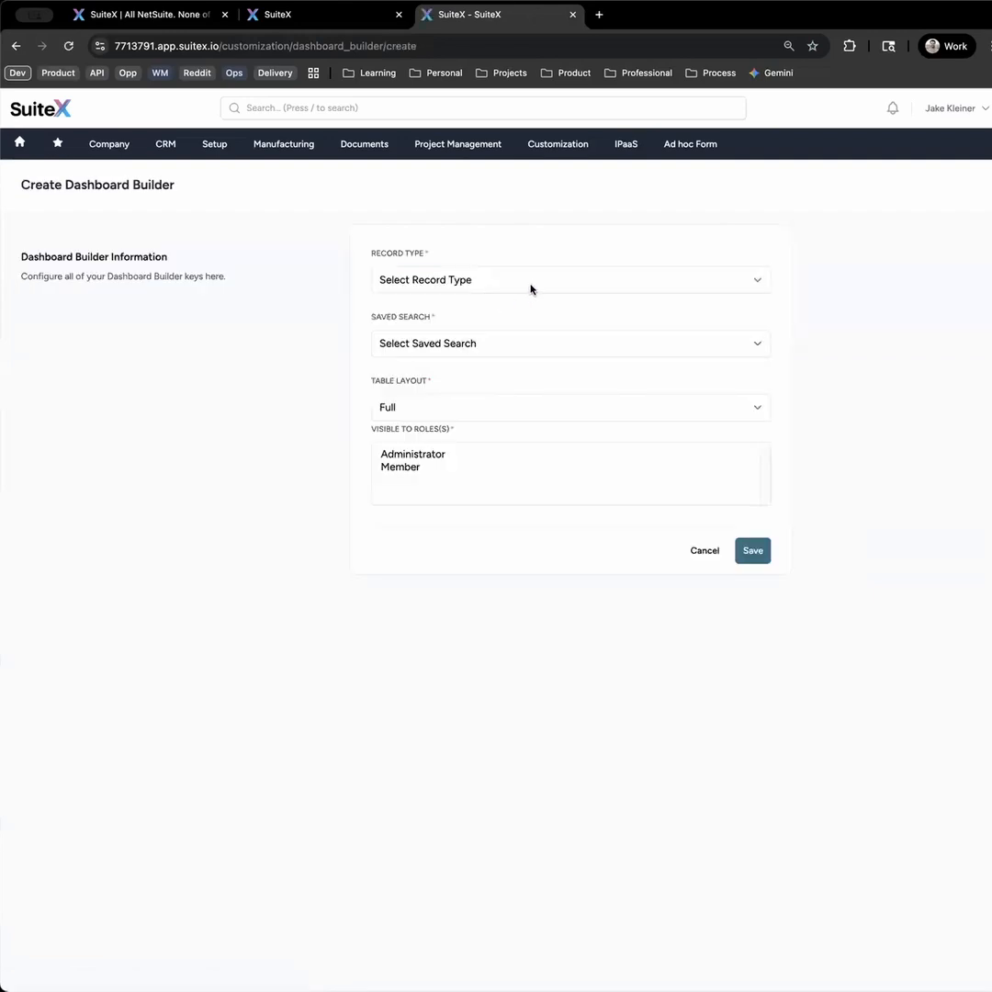
{"action": "left_click", "coordinate": [532, 283]}
{"action": "key", "text": "Down"}
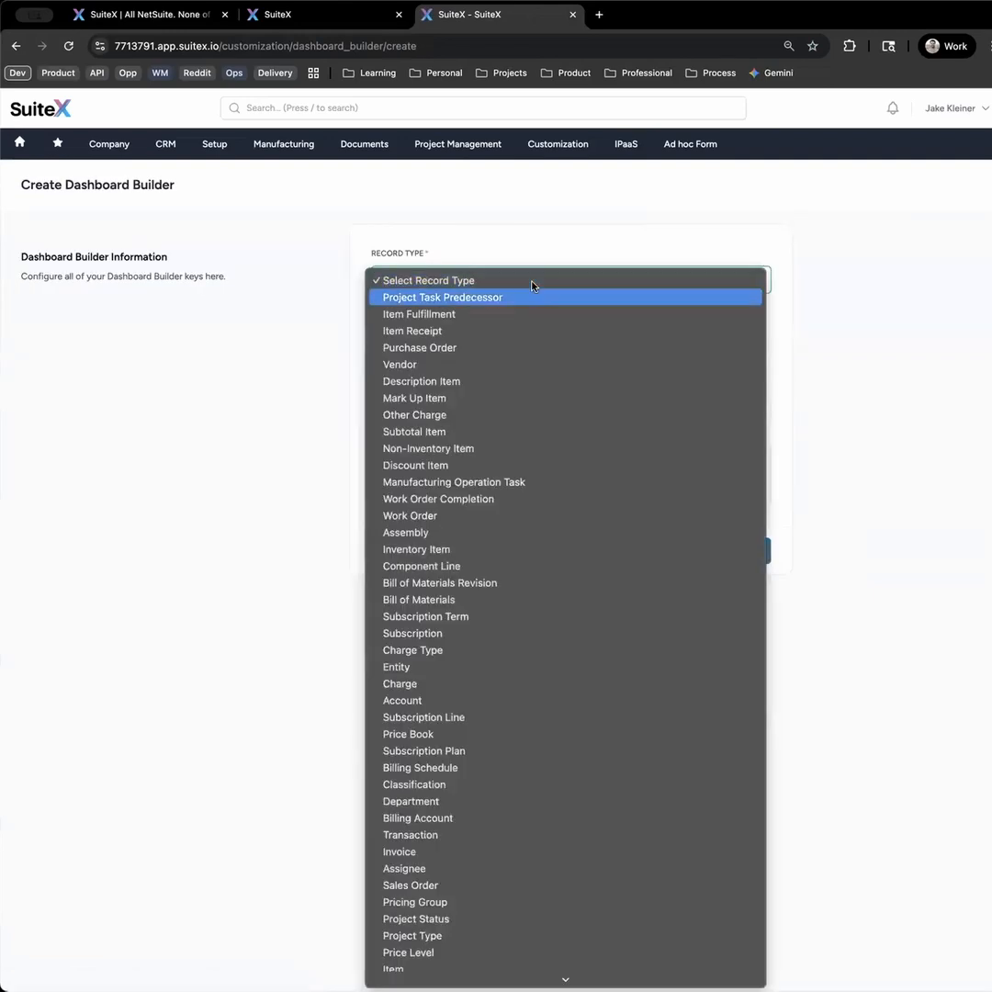
{"action": "scroll", "coordinate": [587, 611], "scroll_direction": "down", "scroll_amount": 5}
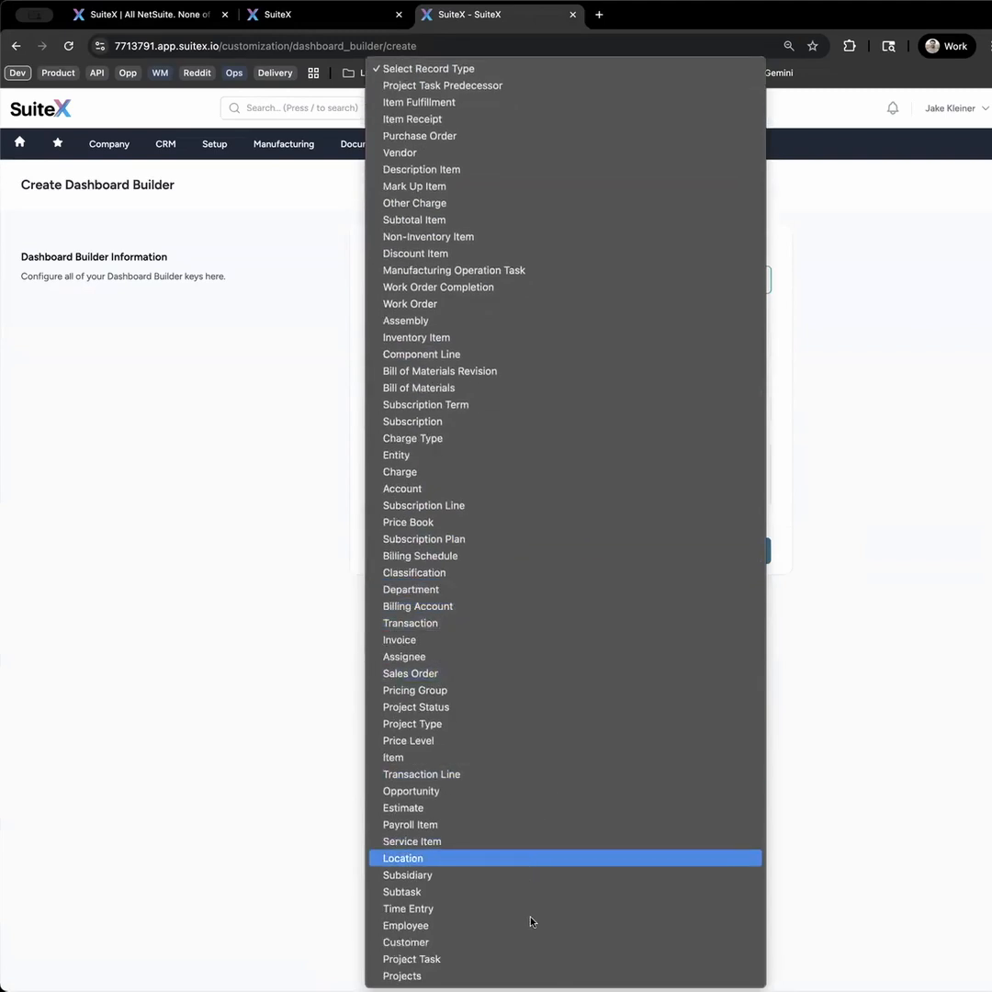
{"action": "left_click", "coordinate": [528, 975]}
{"action": "left_click", "coordinate": [528, 344]}
{"action": "left_click", "coordinate": [527, 361]}
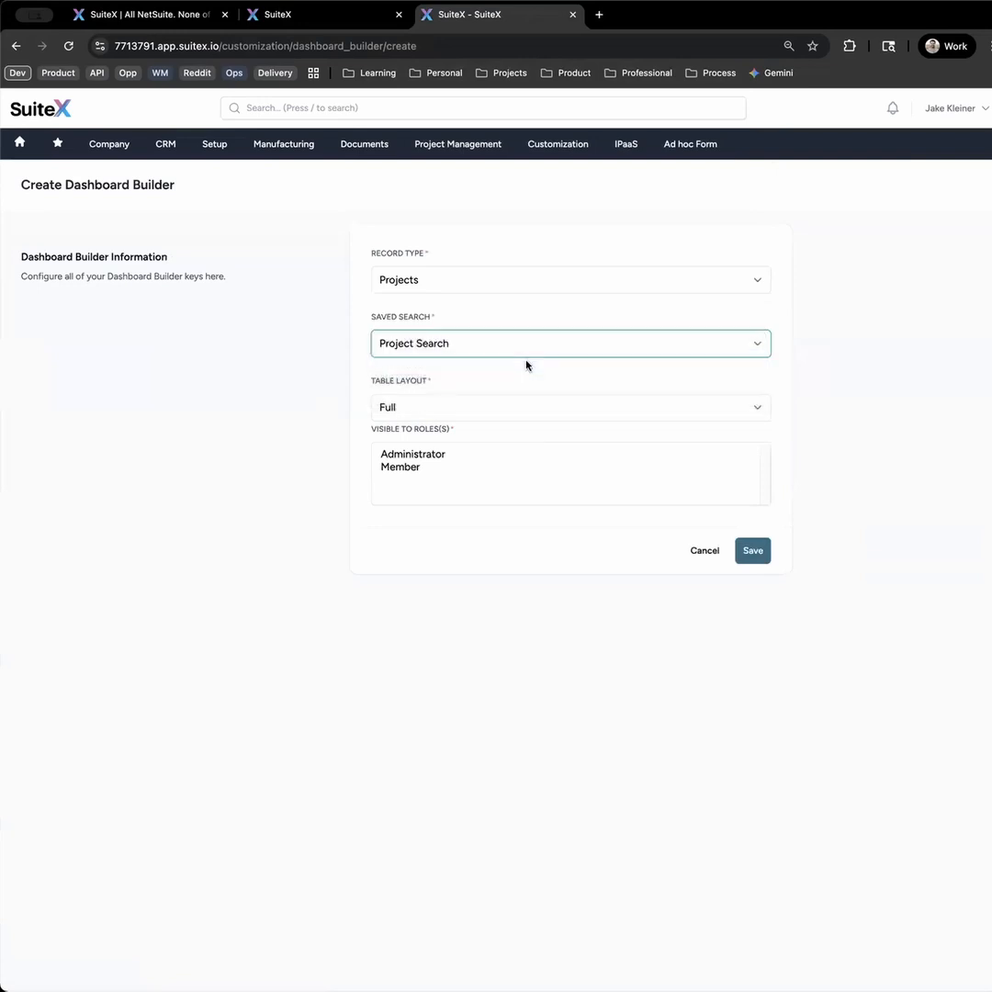
- Save the table with the Full layout for the Administrator and Member roles and view it on the dashboard
{"action": "left_click", "coordinate": [518, 409]}
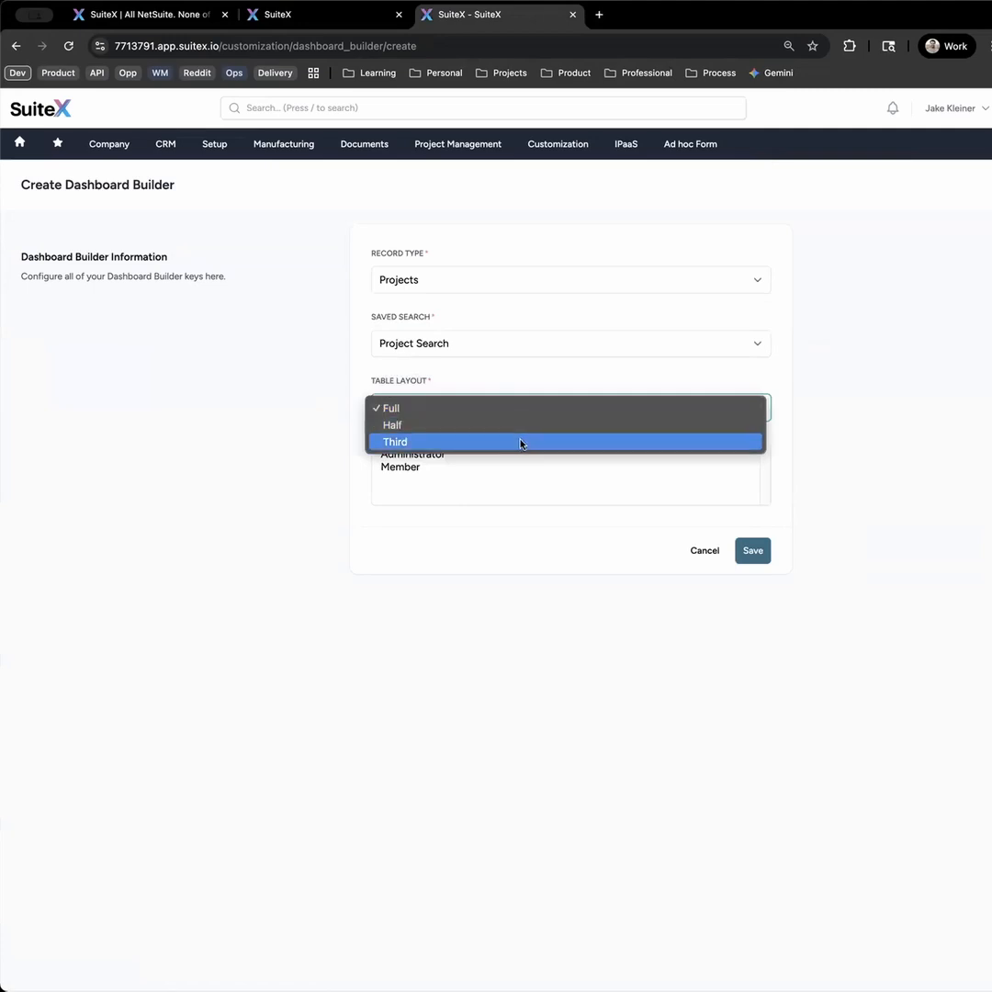
{"action": "left_click", "coordinate": [271, 521]}
{"action": "left_click_drag", "start_coordinate": [418, 457], "coordinate": [416, 467]}
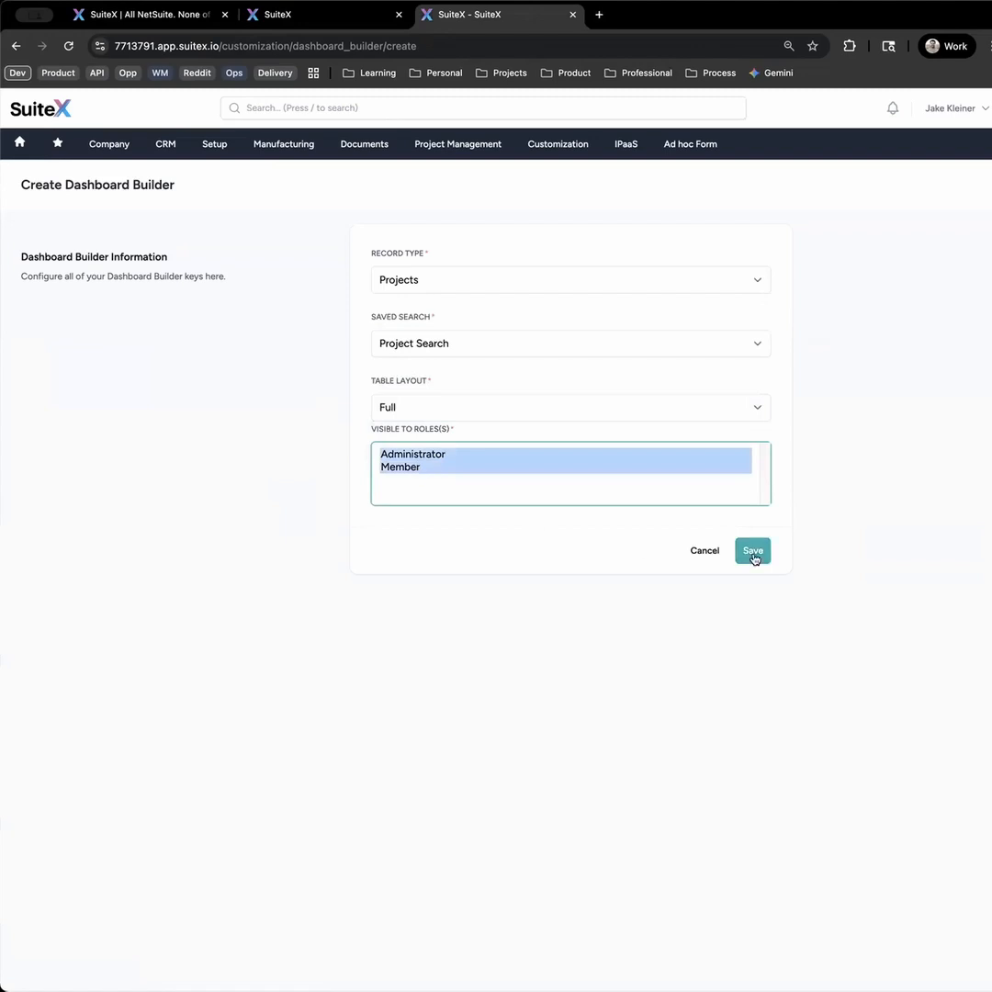
{"action": "left_click", "coordinate": [753, 552]}
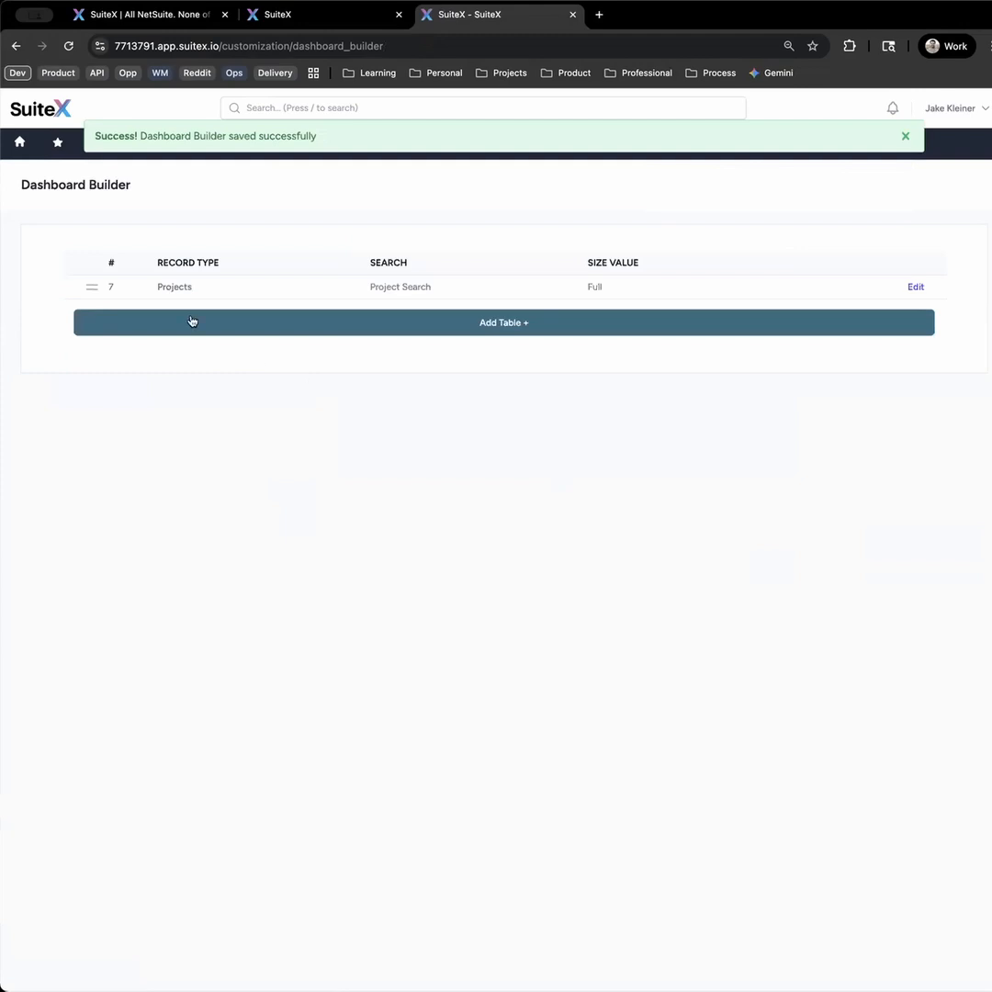
{"action": "left_click", "coordinate": [12, 149]}
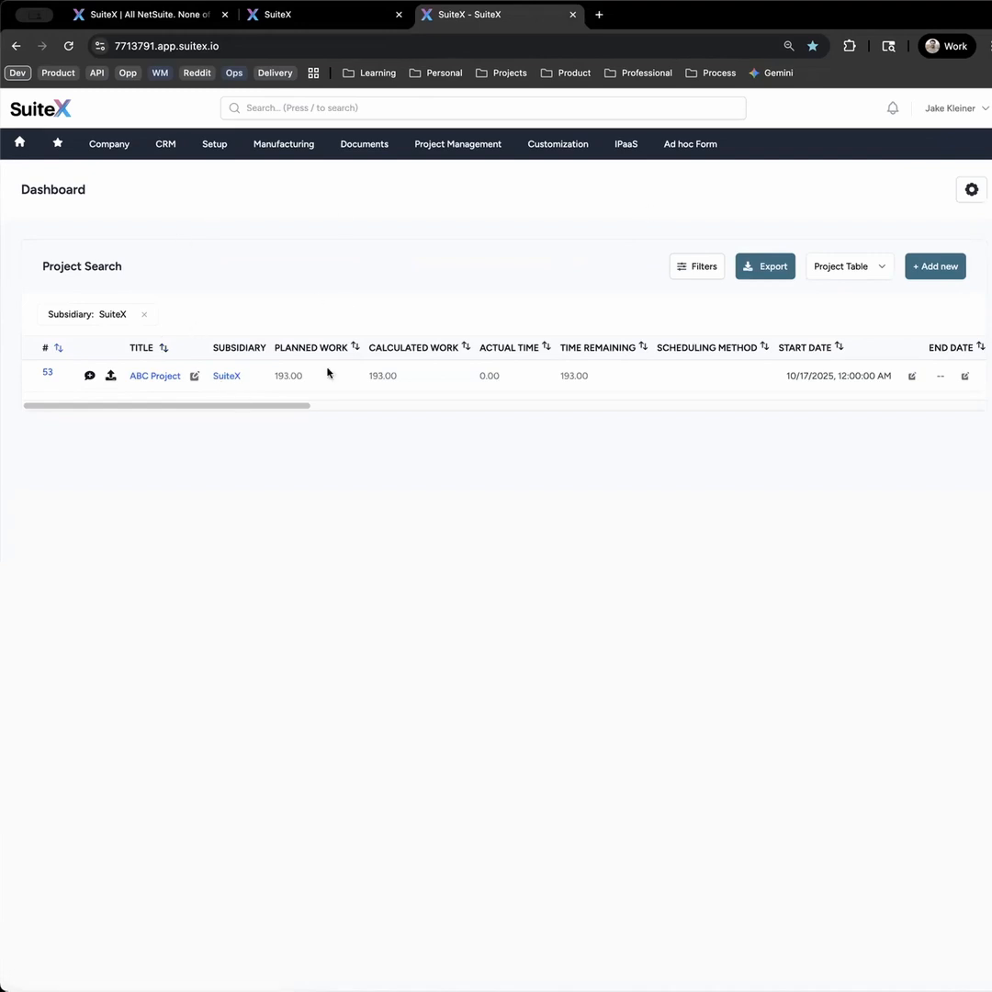
- Start a second dashboard table with record type Project Task and the Project Task Search saved search
{"action": "left_click", "coordinate": [971, 189]}
{"action": "left_click", "coordinate": [496, 327]}
{"action": "left_click", "coordinate": [512, 282]}
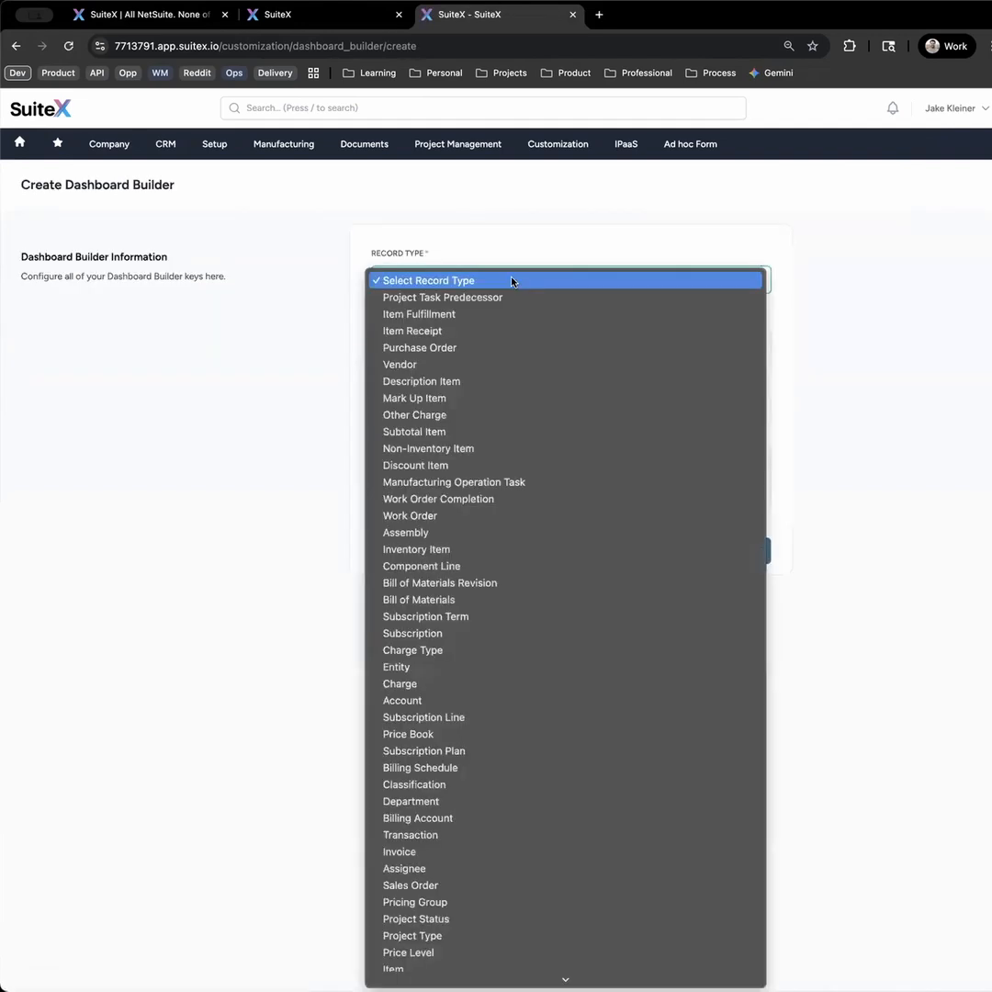
{"action": "scroll", "coordinate": [538, 739], "scroll_direction": "down", "scroll_amount": 3}
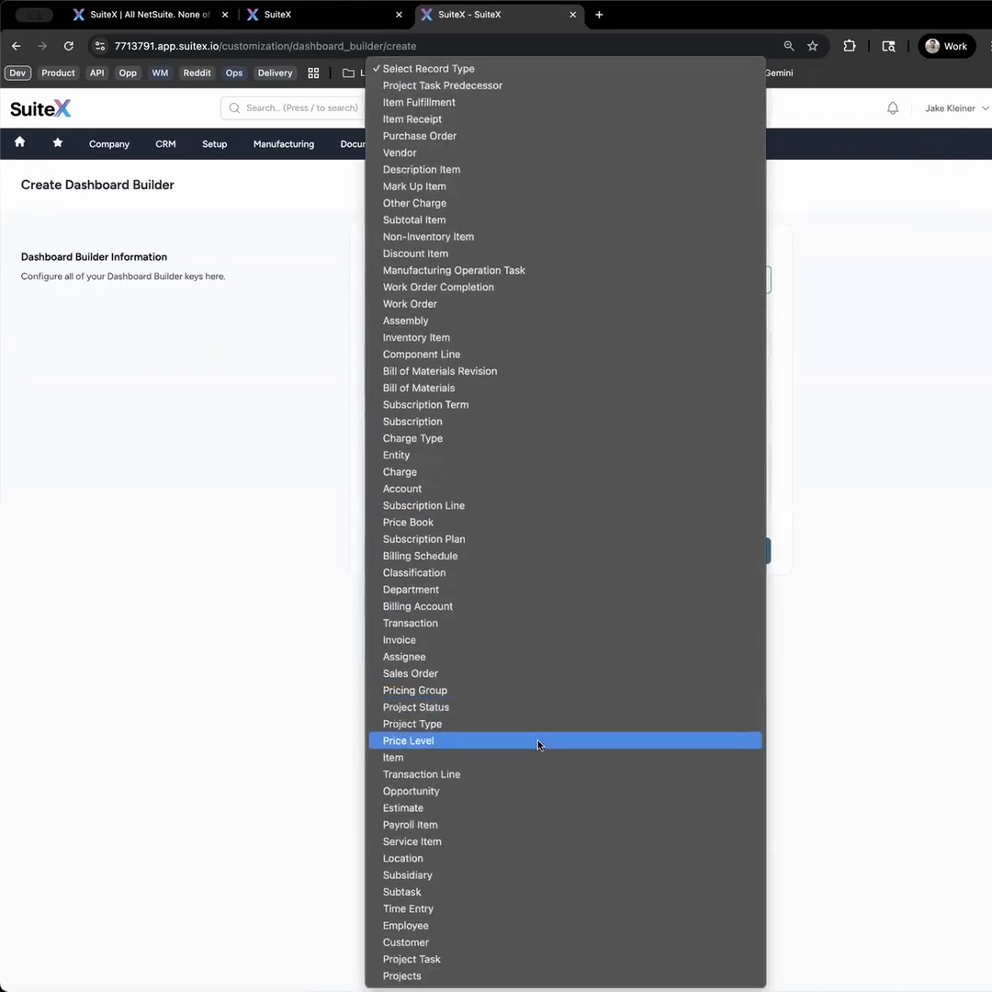
{"action": "left_click", "coordinate": [505, 959]}
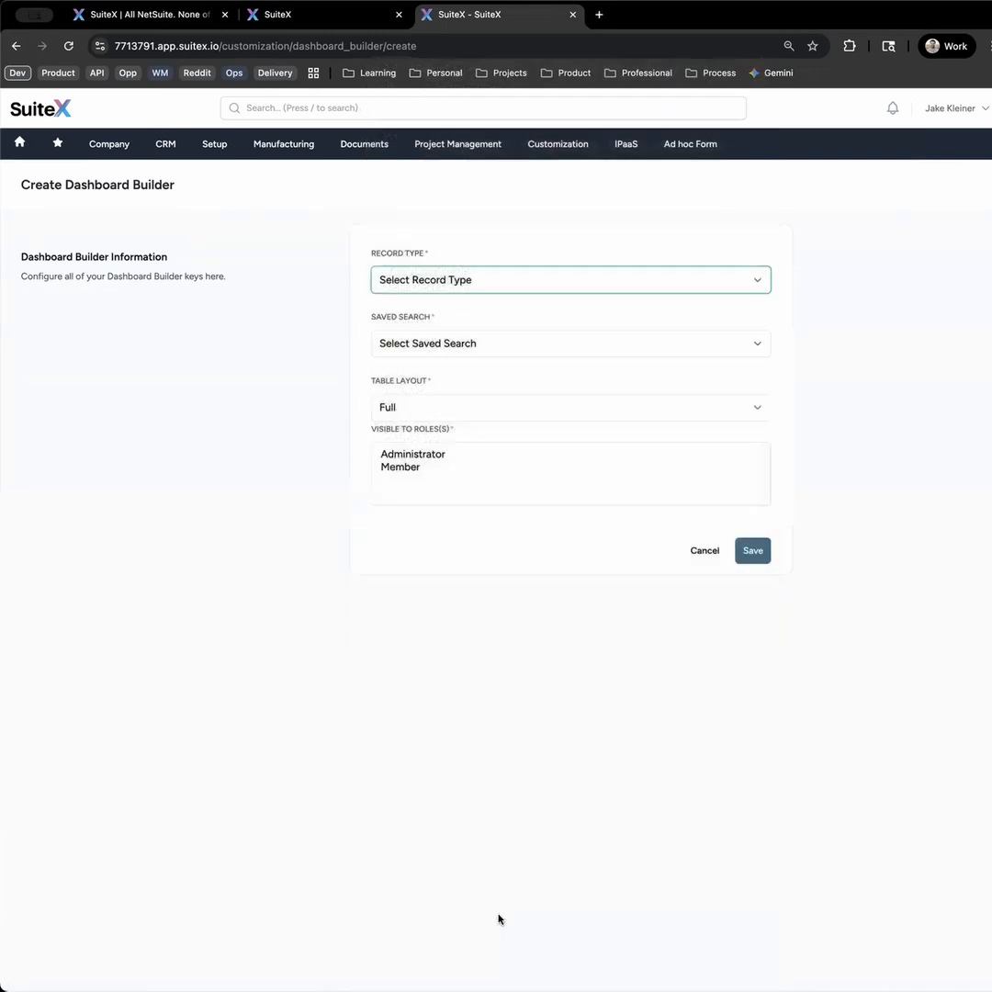
{"action": "left_click", "coordinate": [542, 345]}
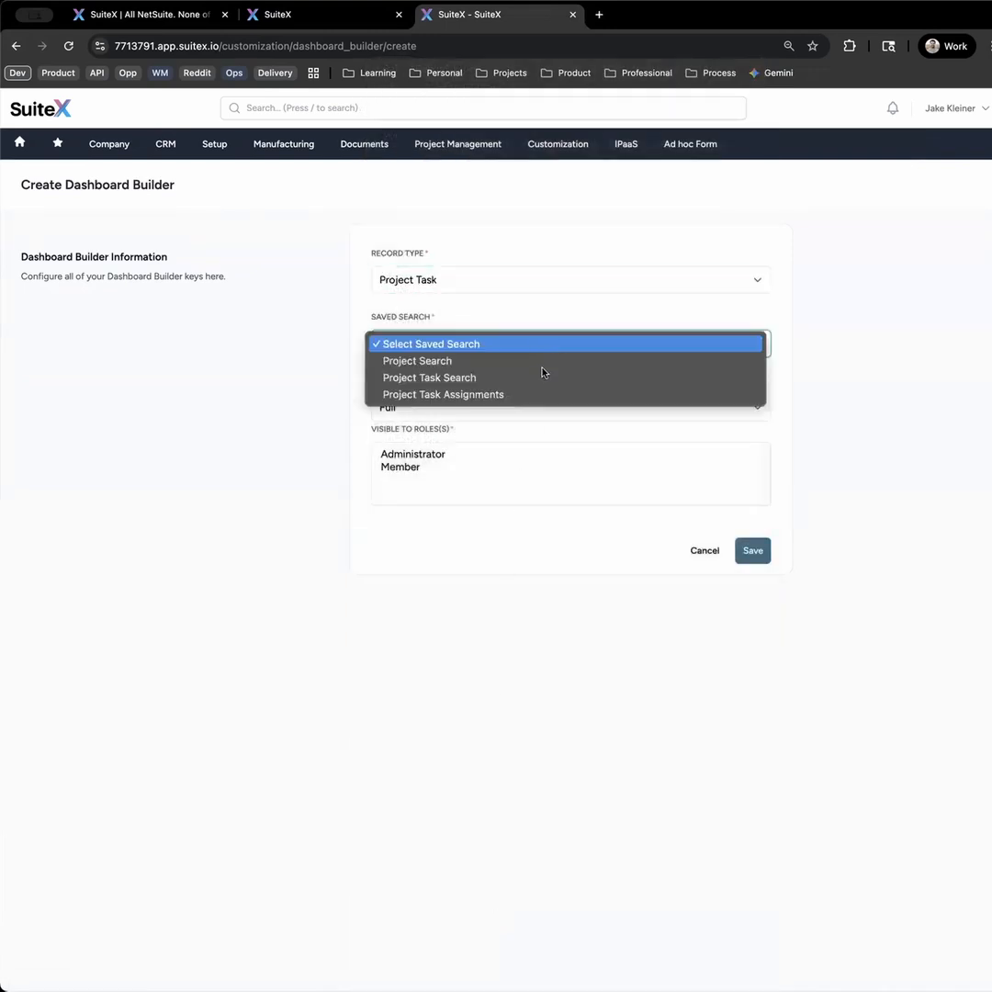
{"action": "left_click", "coordinate": [545, 378]}
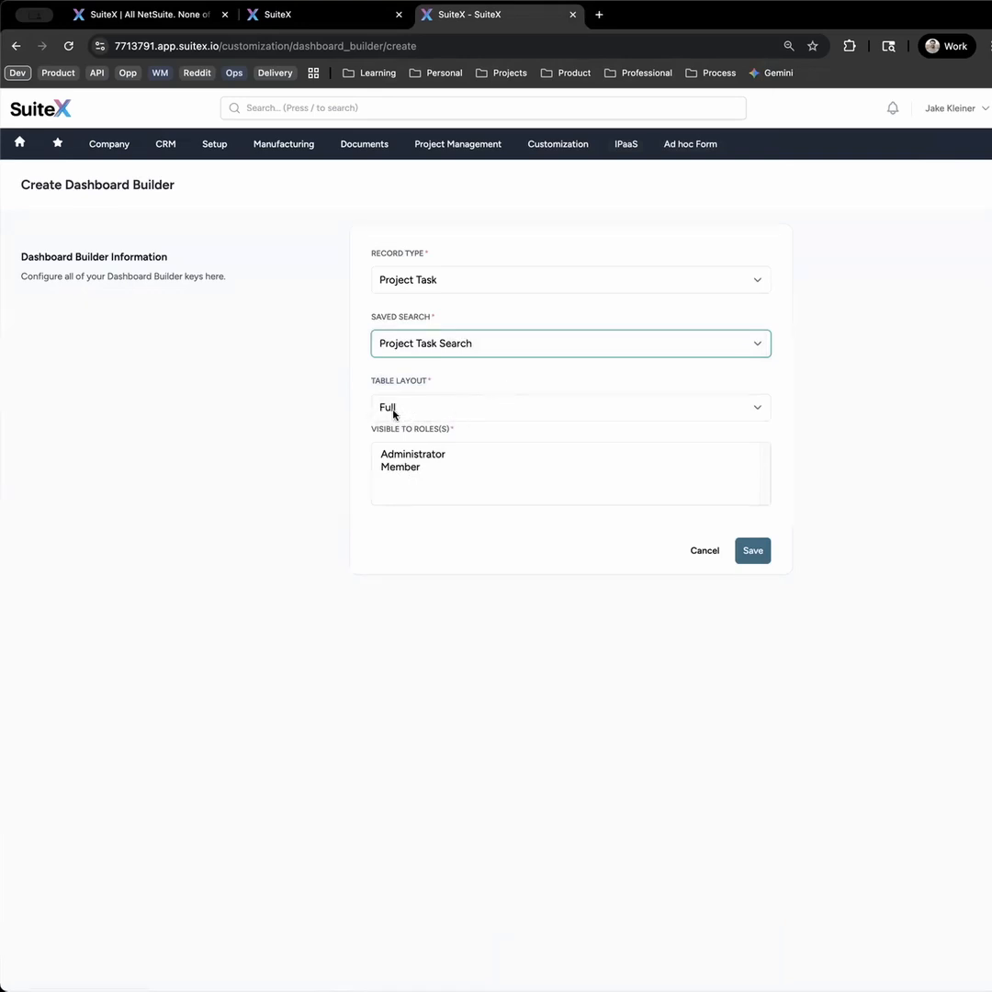
- Save the table as visible to the Administrator role and move it above the Projects table
{"action": "left_click", "coordinate": [408, 458]}
{"action": "left_click", "coordinate": [747, 555]}
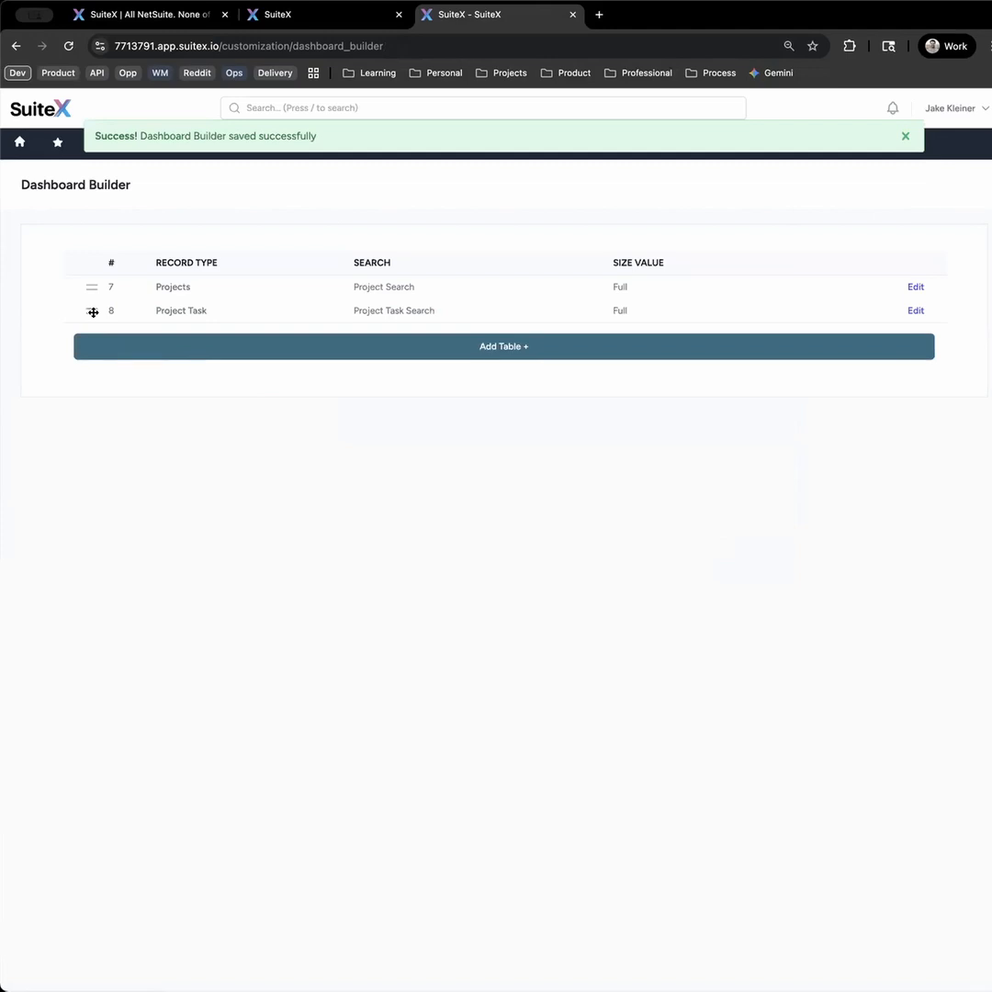
{"action": "left_click_drag", "start_coordinate": [91, 306], "coordinate": [92, 286]}
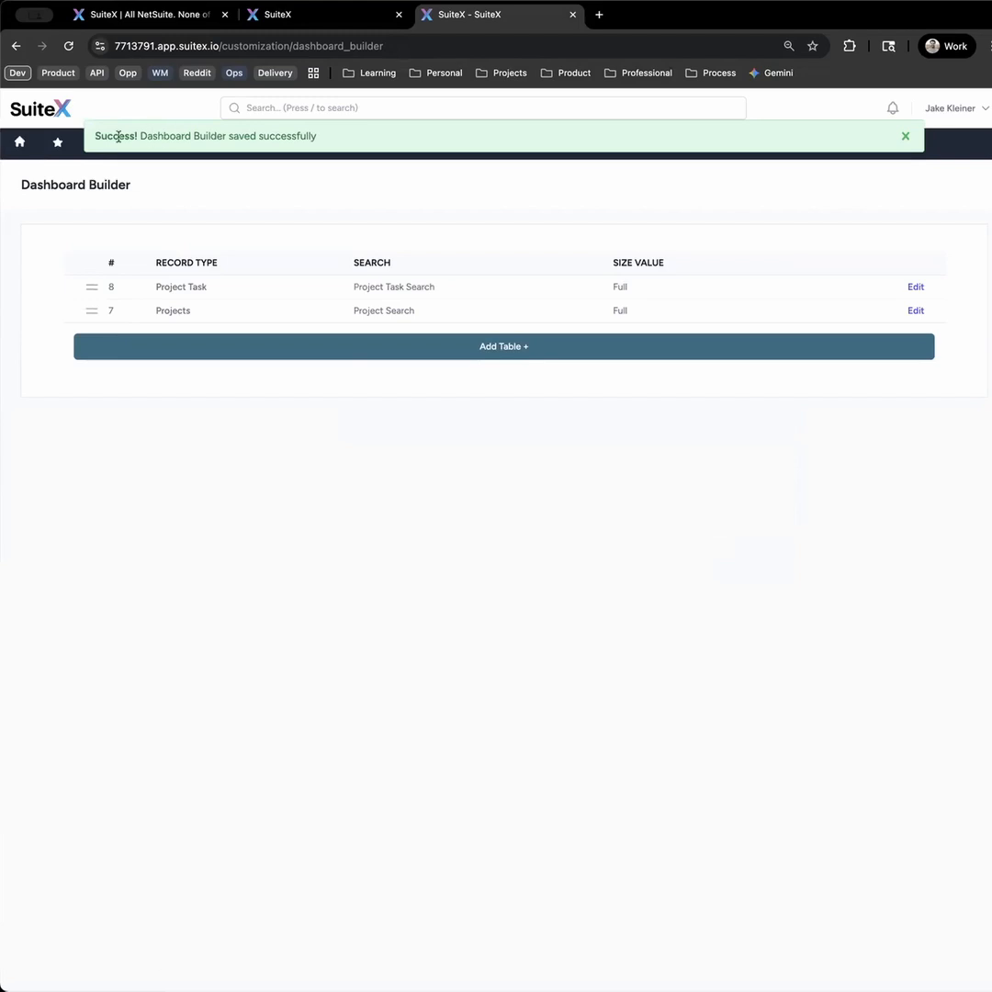
- Check the table order on the home dashboard, and move the Projects table above the Project Task table in the Dashboard Builder
{"action": "left_click", "coordinate": [20, 145]}
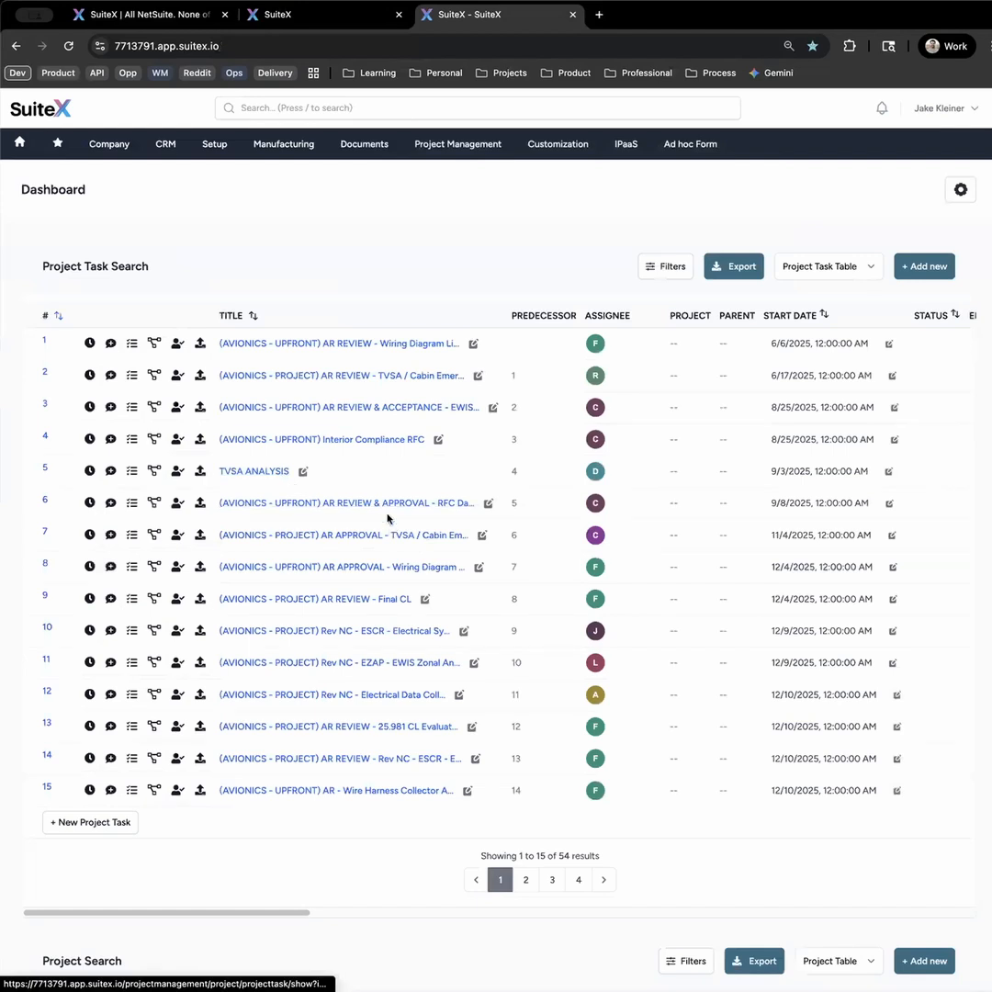
{"action": "triple_click", "coordinate": [42, 260]}
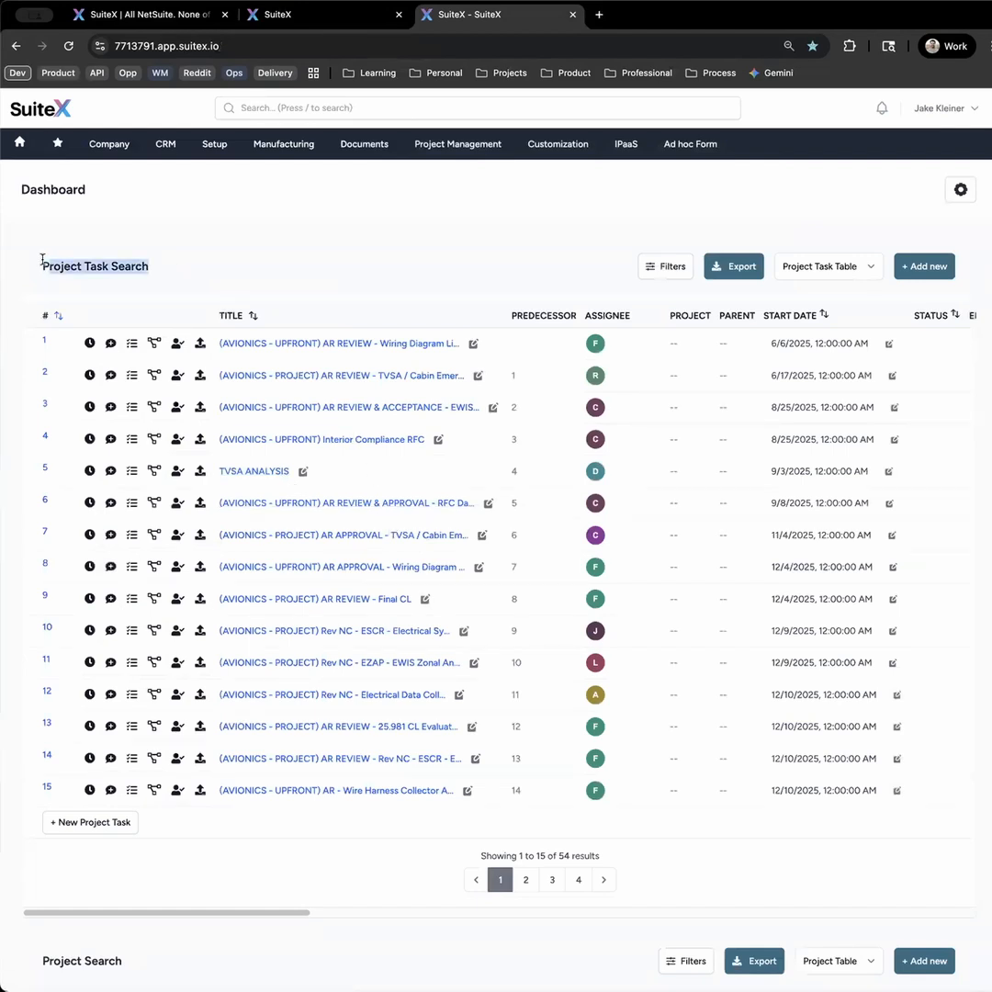
{"action": "scroll", "coordinate": [314, 542], "scroll_direction": "down", "scroll_amount": 3}
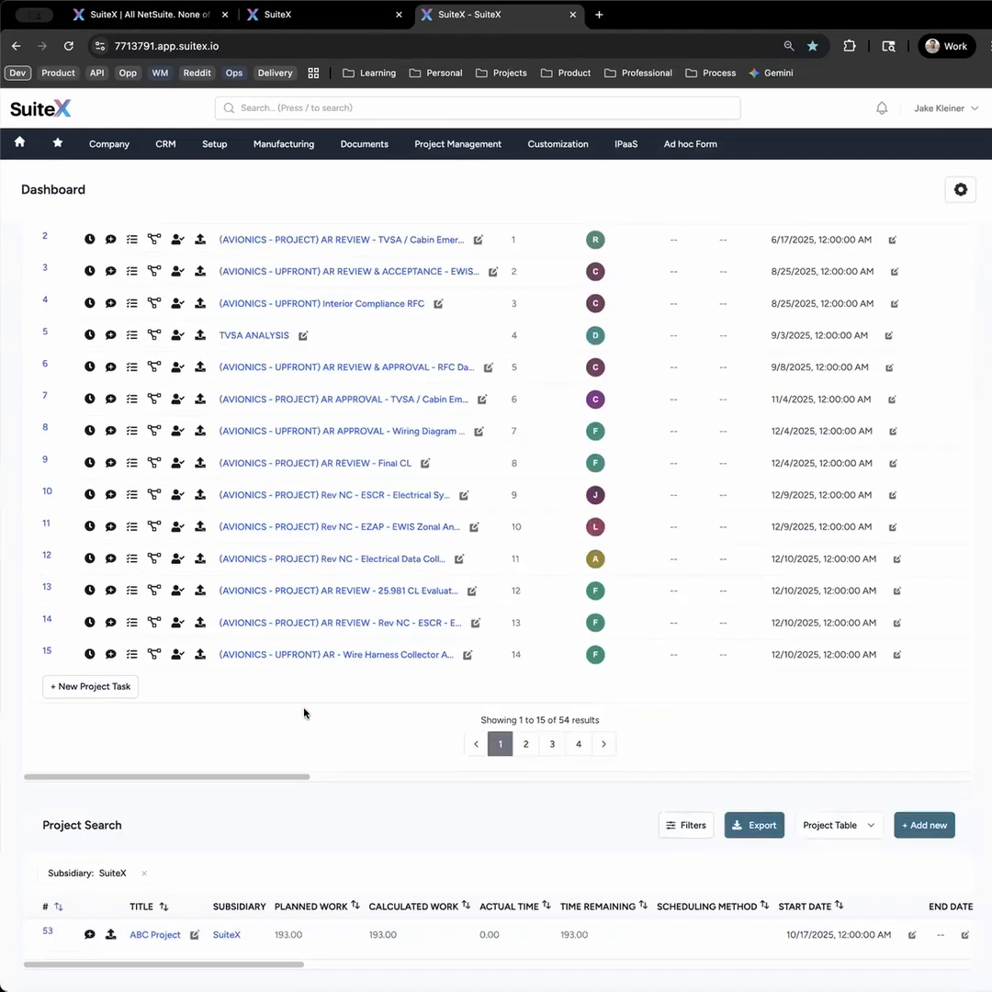
{"action": "scroll", "coordinate": [110, 689], "scroll_direction": "up", "scroll_amount": 3}
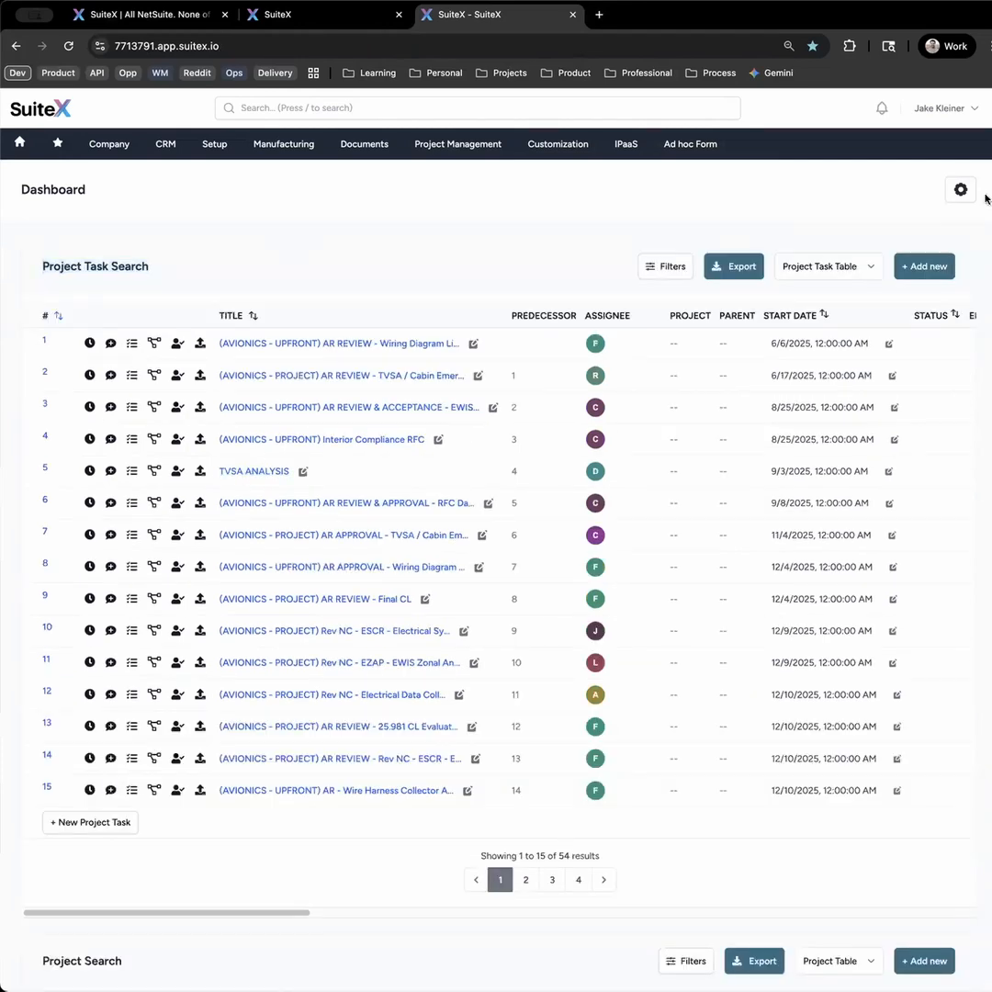
{"action": "left_click", "coordinate": [955, 193]}
{"action": "left_click_drag", "start_coordinate": [91, 310], "coordinate": [93, 287]}
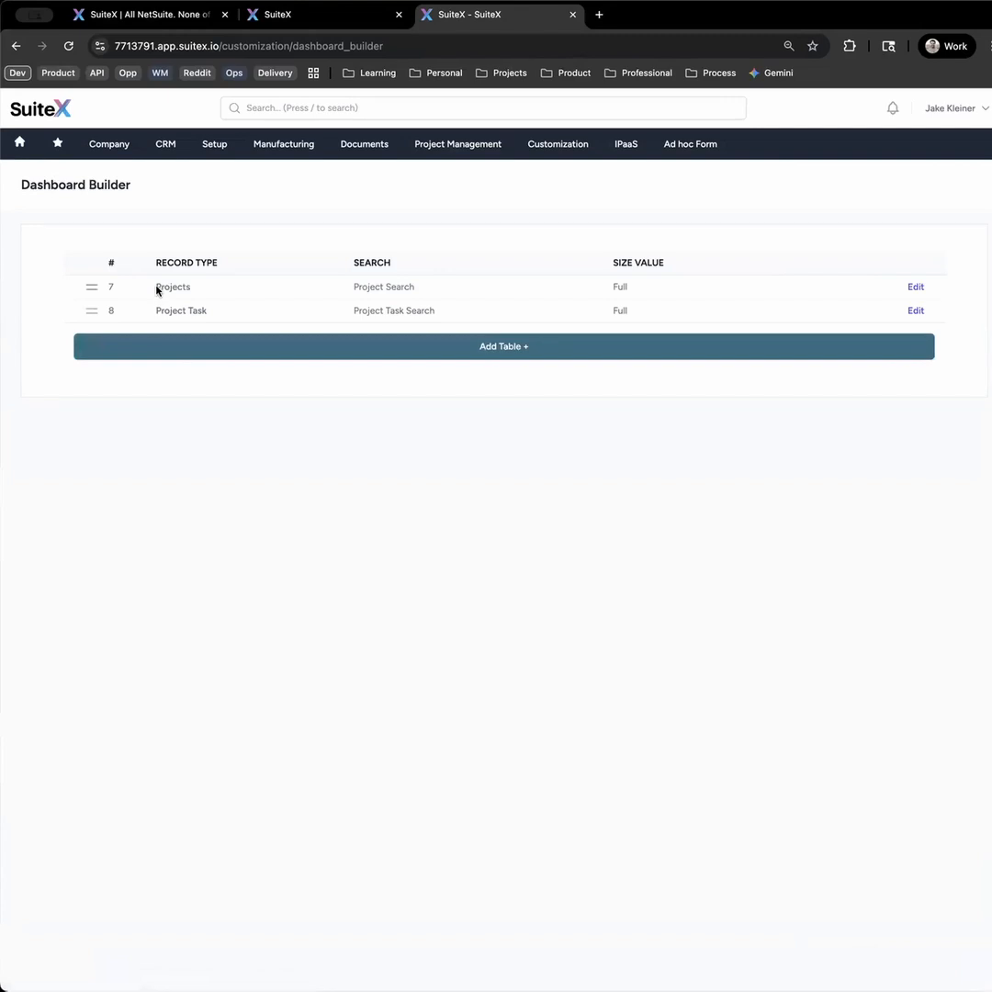
- Start a third dashboard table with record type Assignee and the Project Task Assignments saved search
{"action": "left_click", "coordinate": [458, 347]}
{"action": "left_click", "coordinate": [502, 280]}
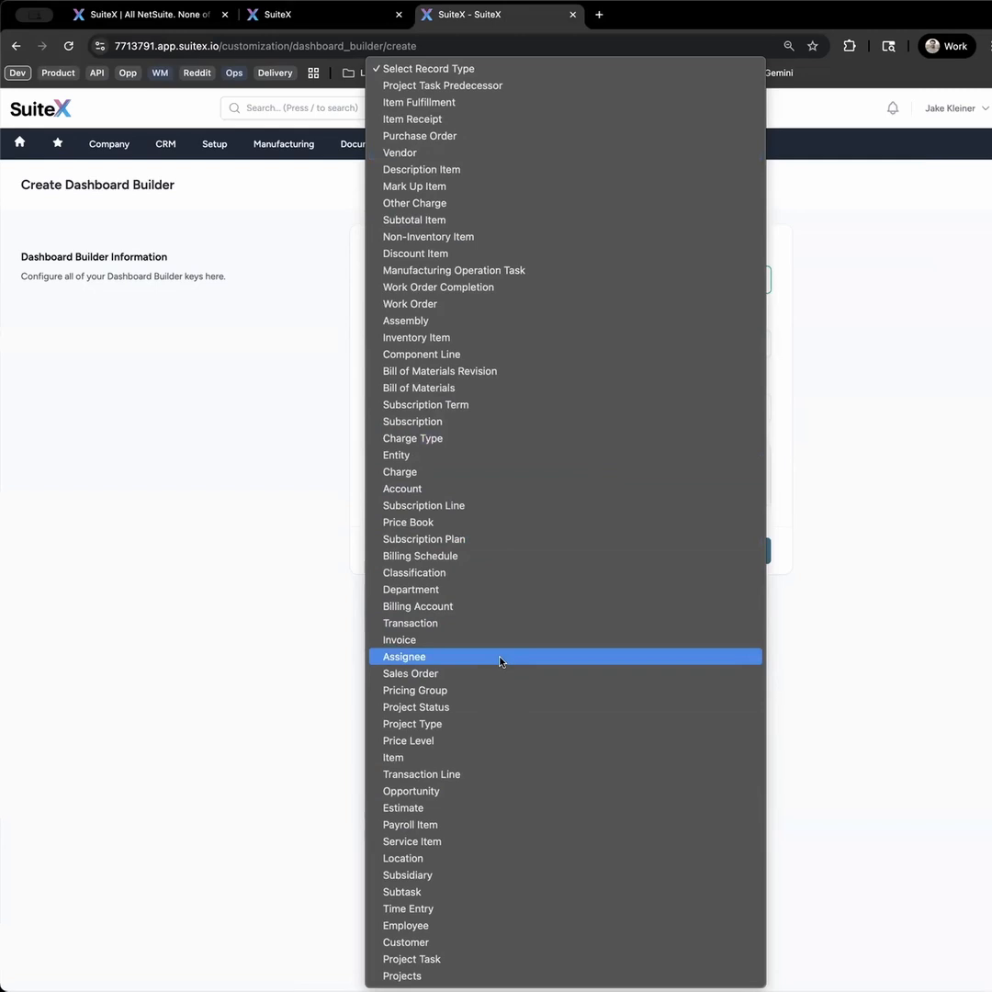
{"action": "left_click", "coordinate": [500, 660]}
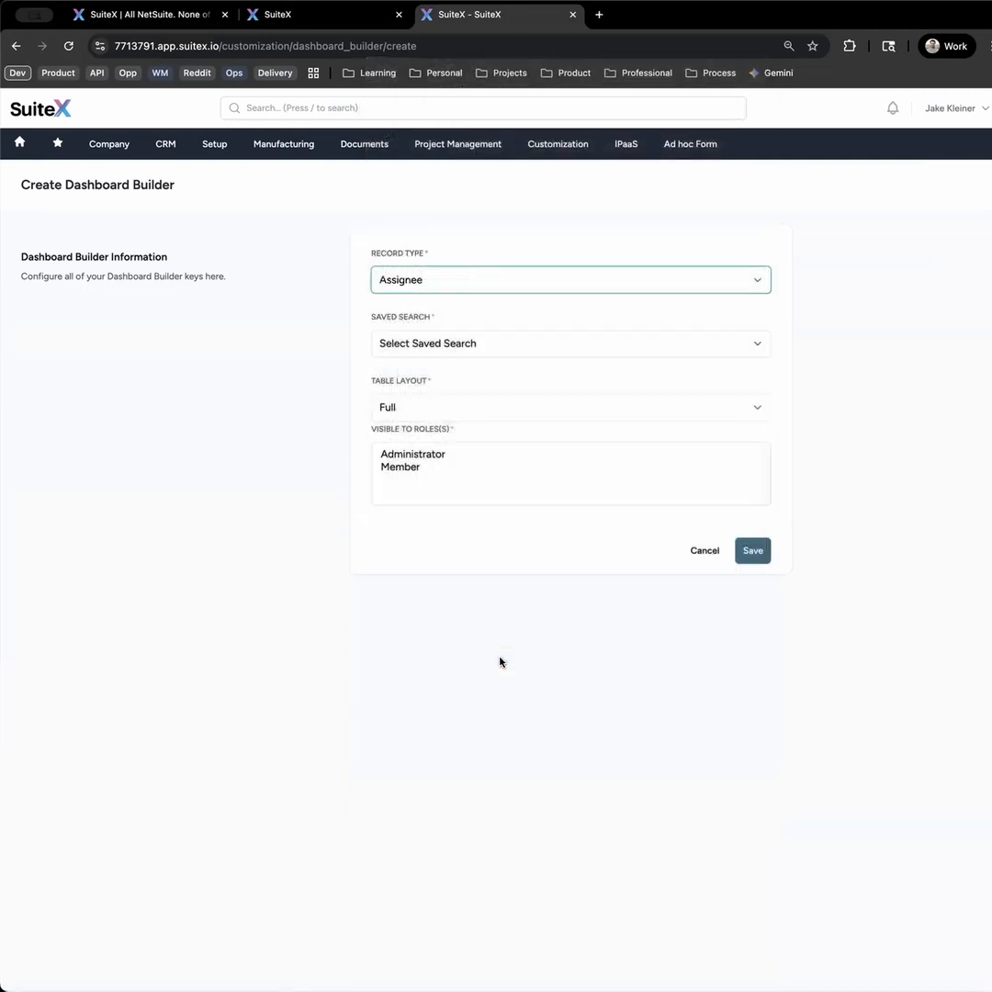
{"action": "left_click", "coordinate": [513, 347]}
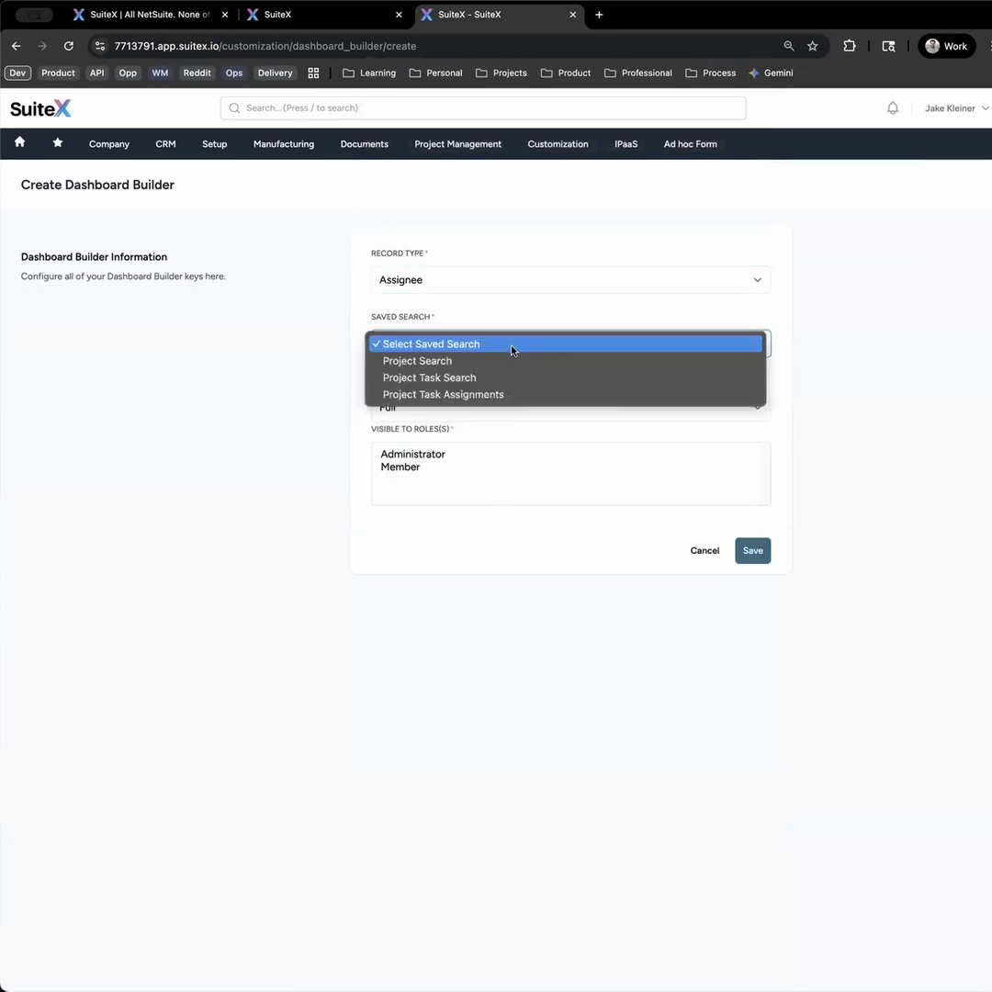
{"action": "left_click", "coordinate": [511, 395]}
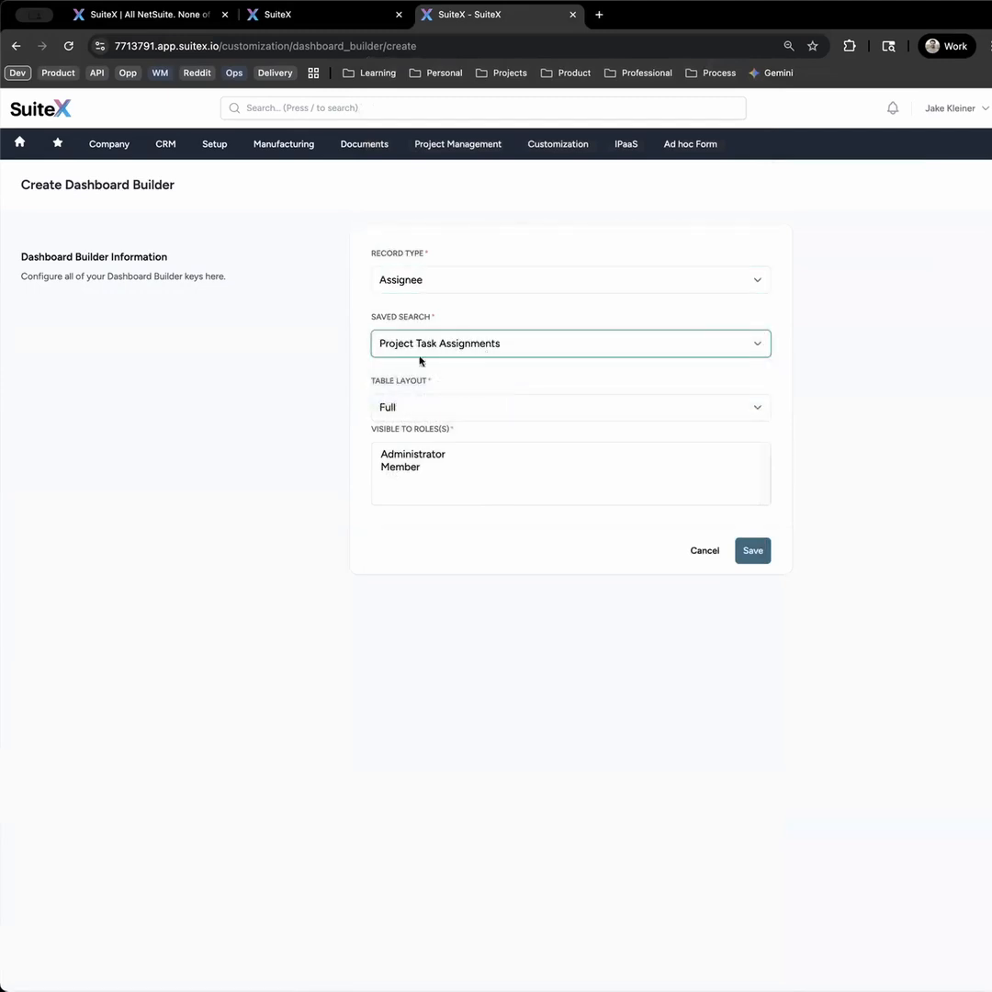
- Save the table as visible to the Administrator and Member roles and move it above the Projects table
{"action": "left_click_drag", "start_coordinate": [421, 456], "coordinate": [438, 490]}
{"action": "left_click", "coordinate": [750, 552]}
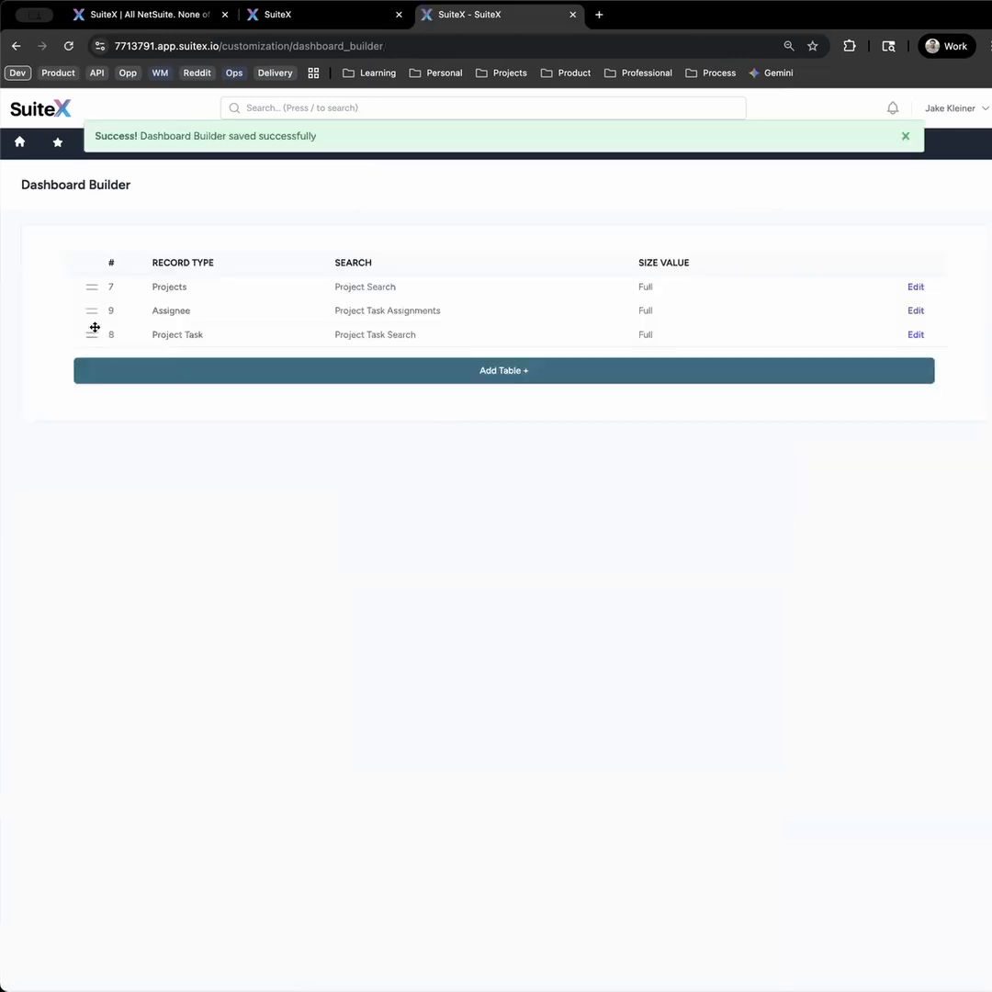
{"action": "left_click_drag", "start_coordinate": [93, 313], "coordinate": [91, 286]}
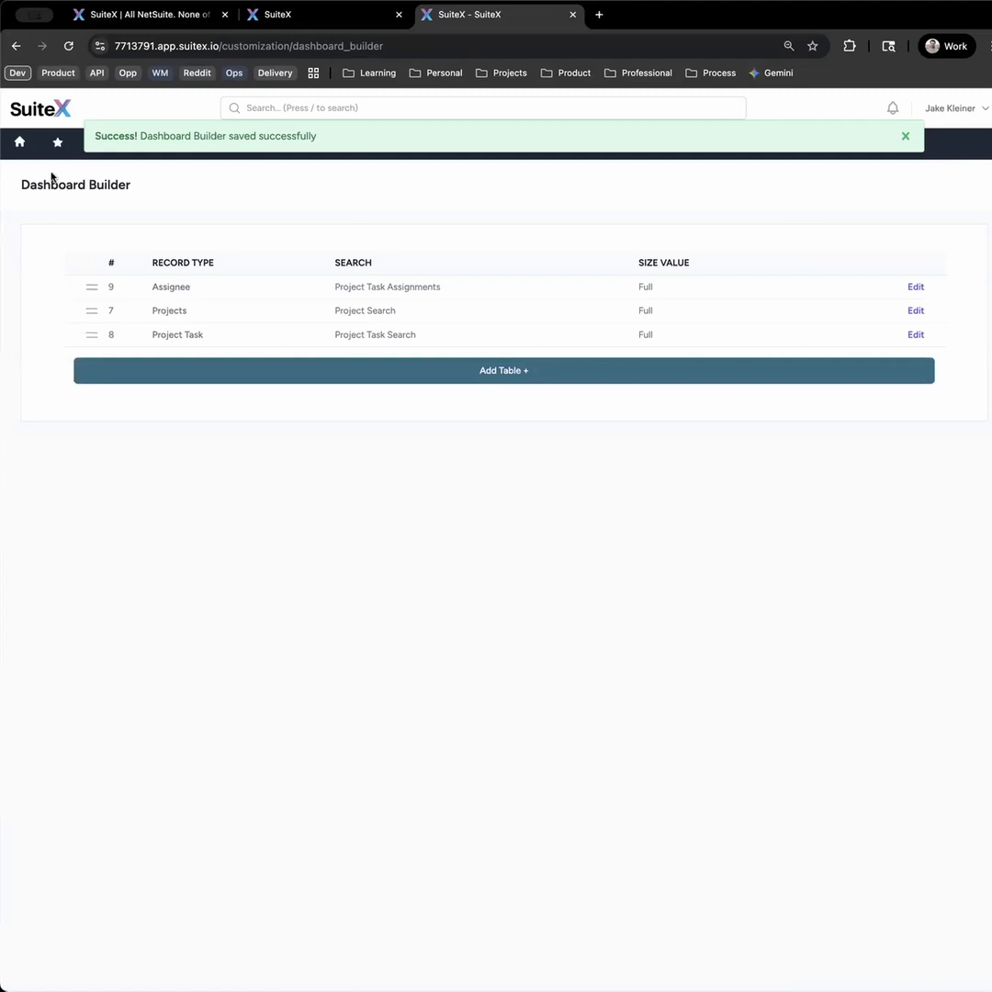
- View the home dashboard and look through the Project Task Assignments, Project Search and Project Task Search tables
{"action": "left_click", "coordinate": [19, 147]}
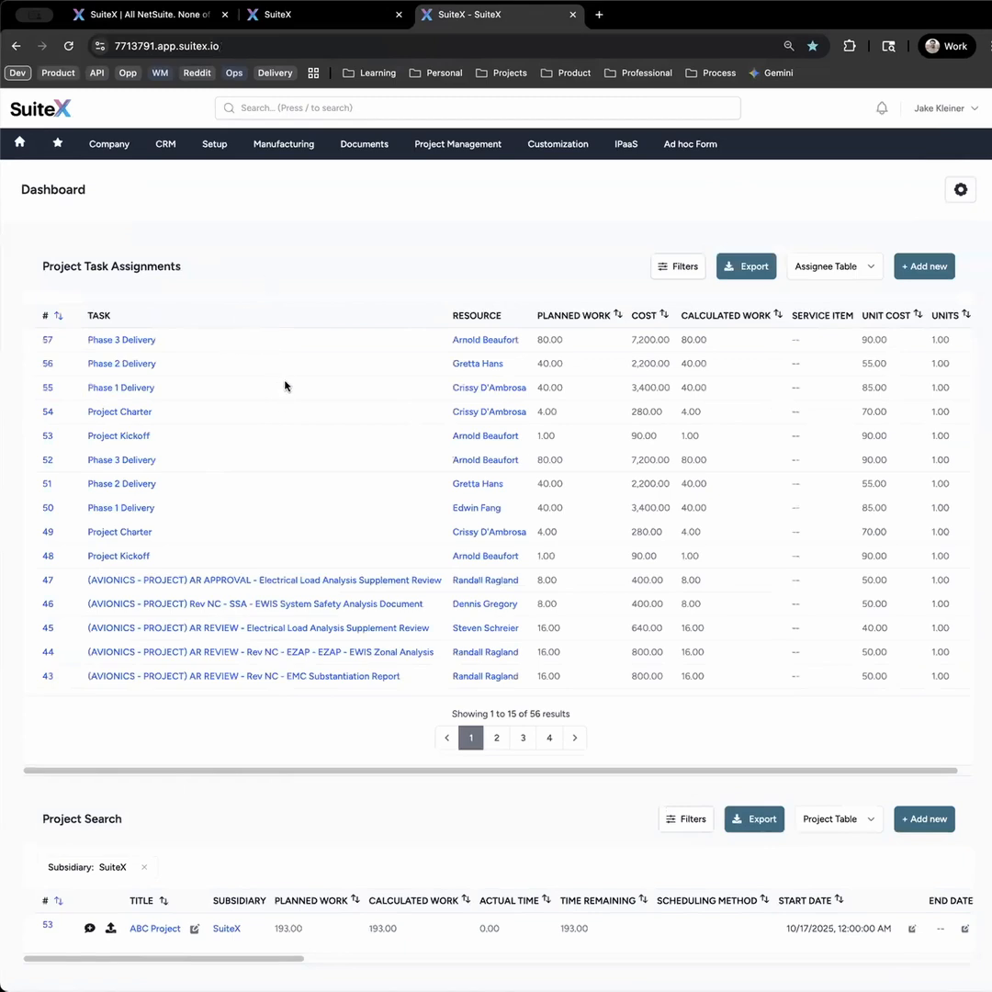
{"action": "scroll", "coordinate": [405, 509], "scroll_direction": "down", "scroll_amount": 3}
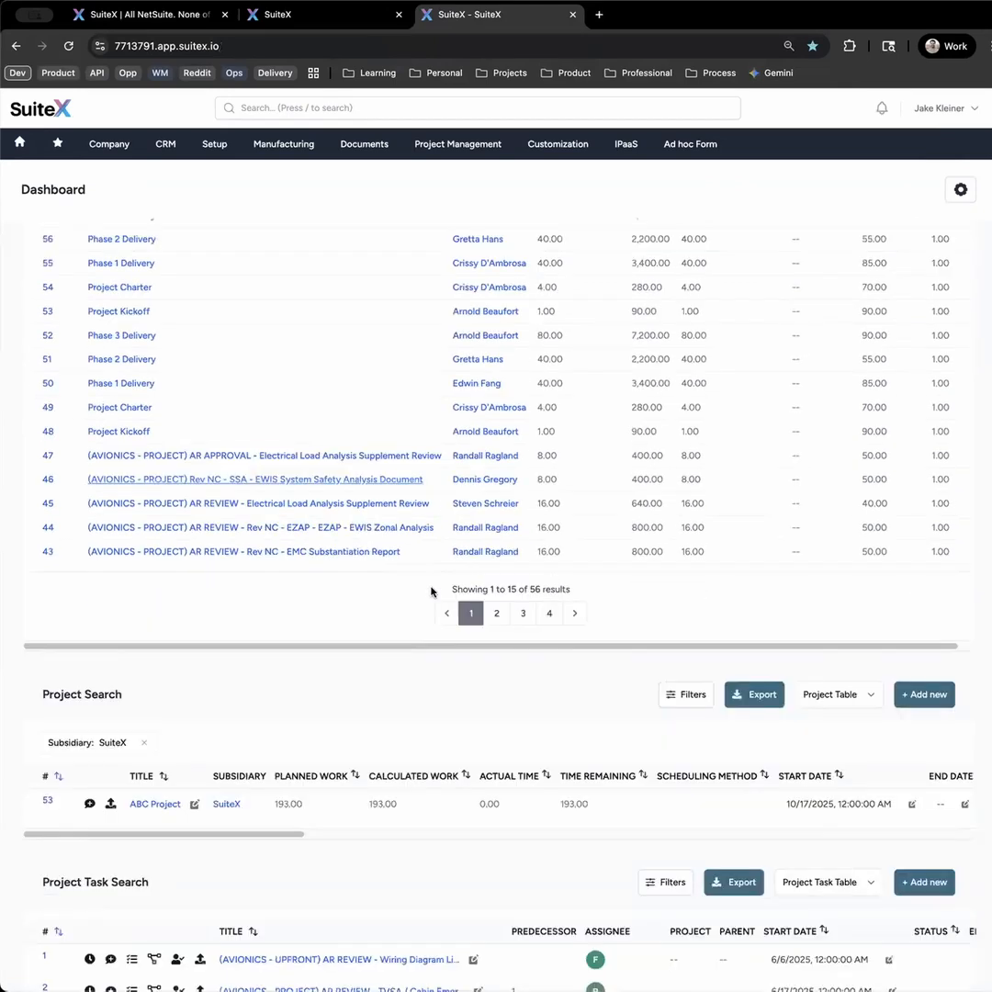
{"action": "scroll", "coordinate": [438, 616], "scroll_direction": "down", "scroll_amount": 5}
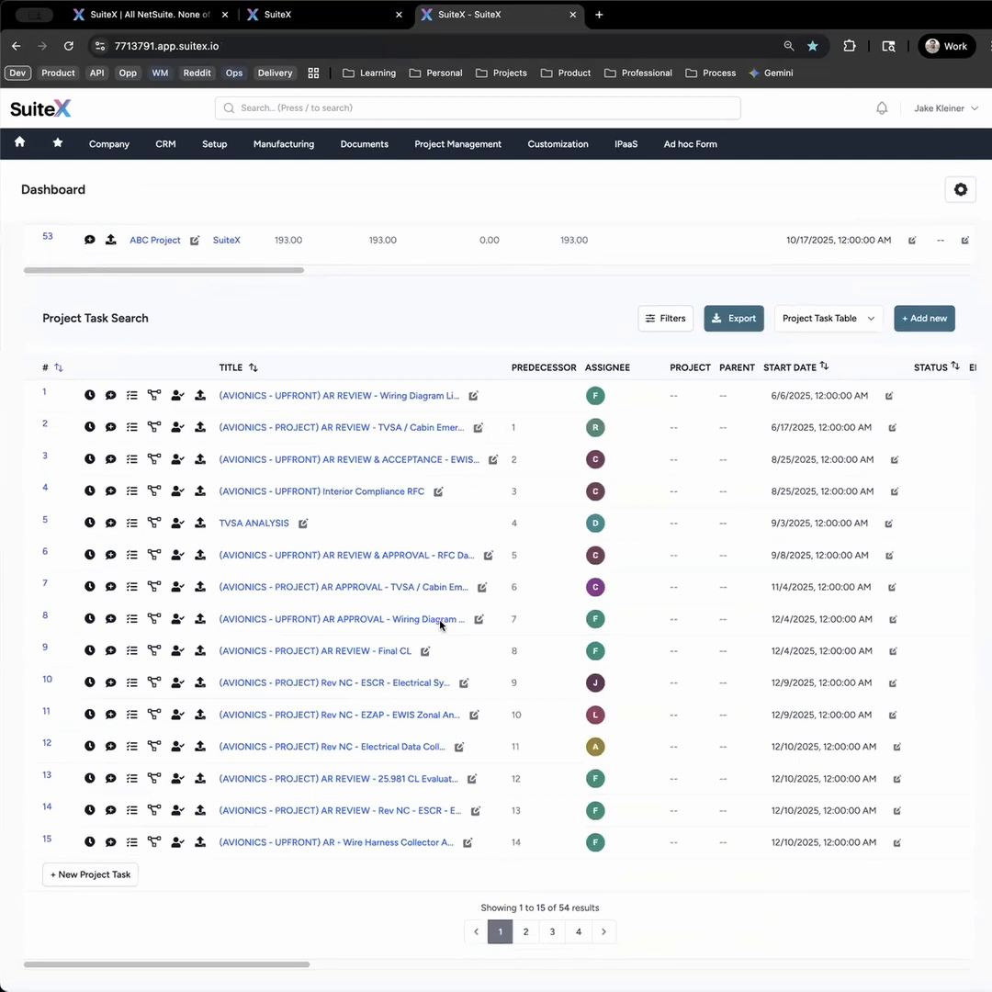
{"action": "scroll", "coordinate": [460, 459], "scroll_direction": "up", "scroll_amount": 8}
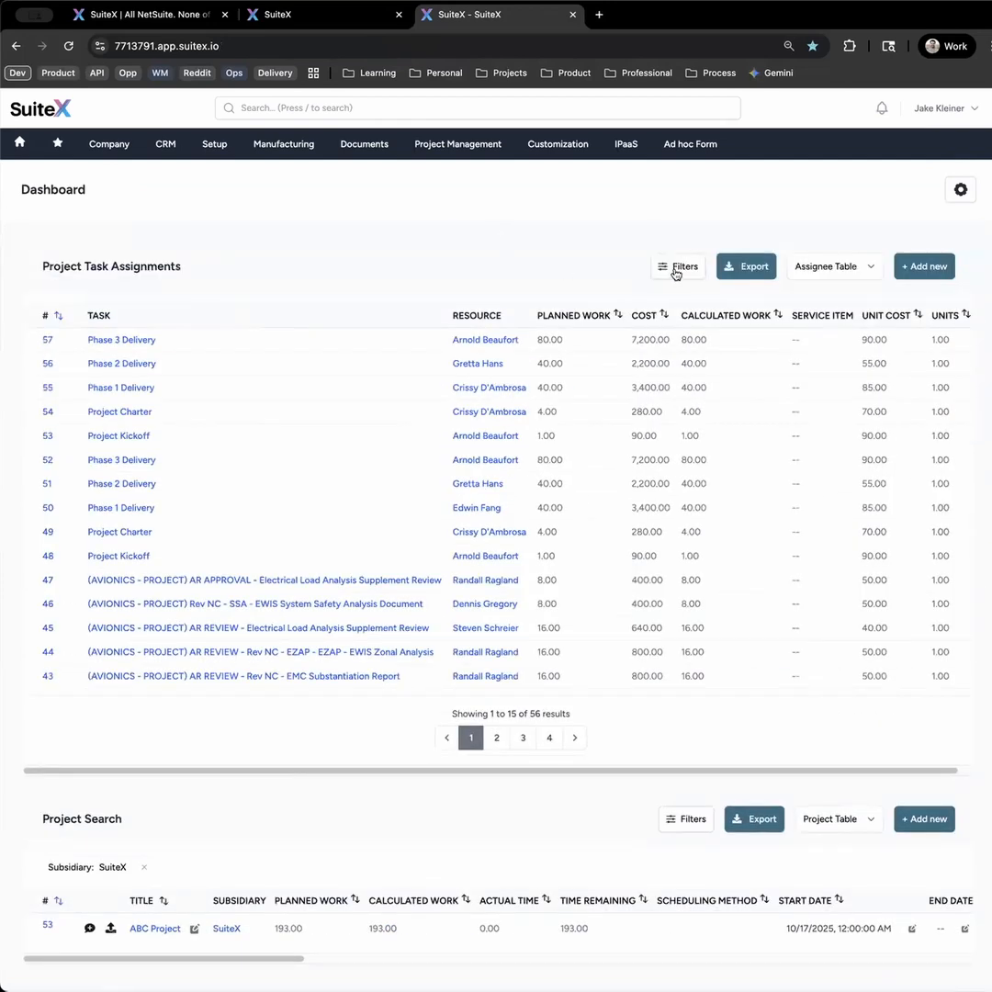
- Review the Task filter choices and the export options of the Project Task Assignments table without applying a filter
{"action": "left_click", "coordinate": [675, 268]}
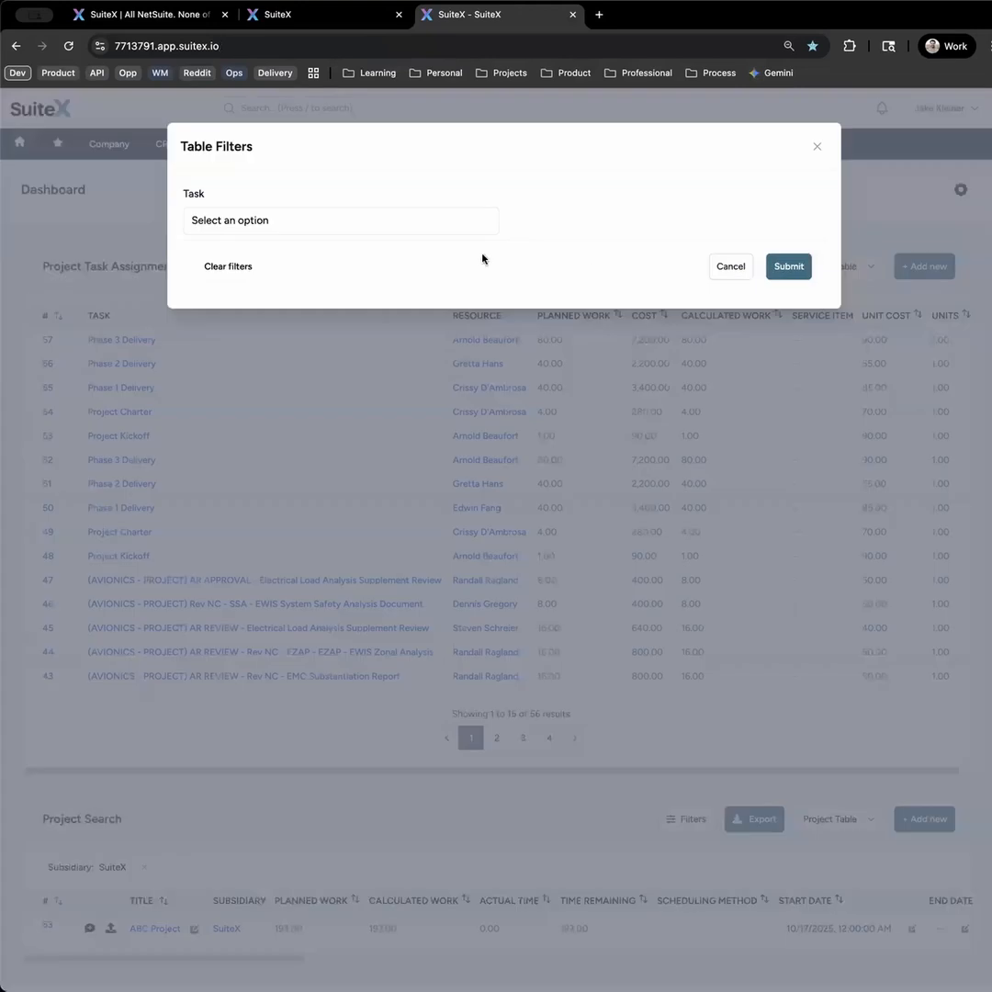
{"action": "left_click", "coordinate": [326, 220]}
{"action": "scroll", "coordinate": [405, 317], "scroll_direction": "down", "scroll_amount": 10}
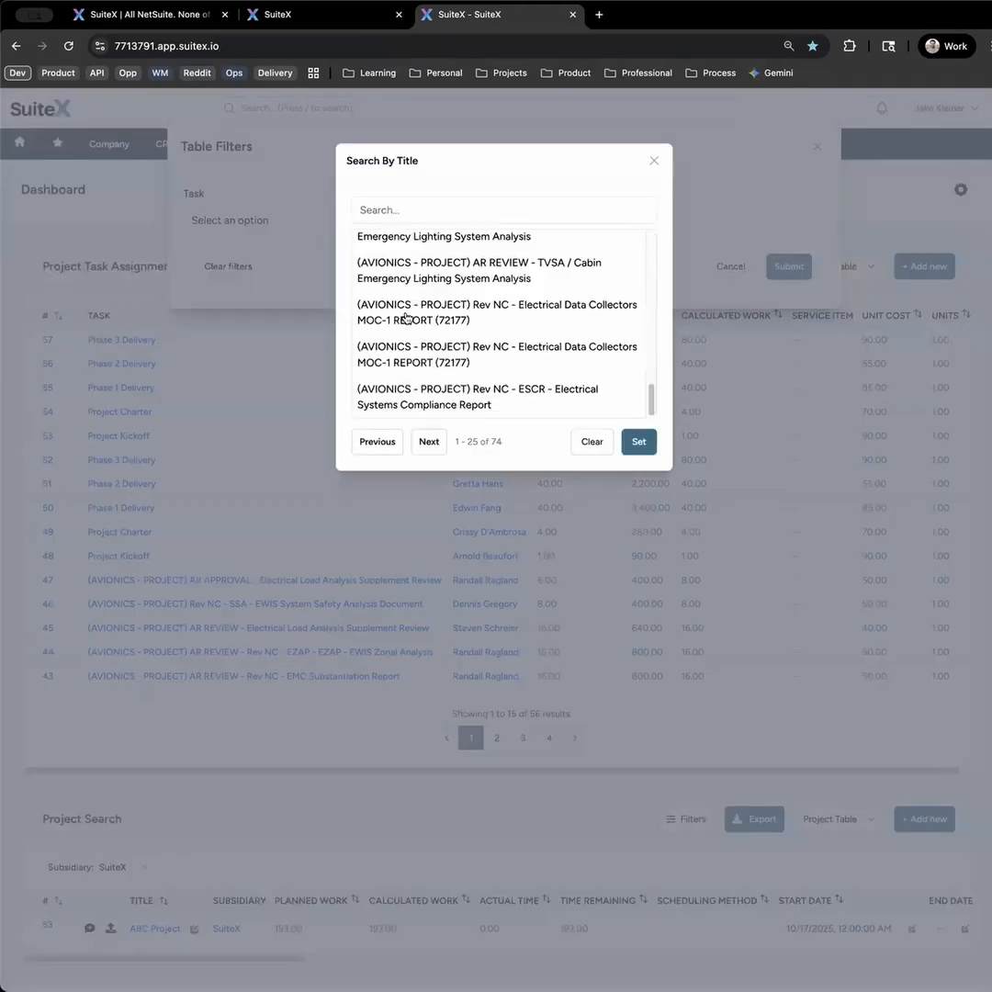
{"action": "scroll", "coordinate": [407, 319], "scroll_direction": "up", "scroll_amount": 10}
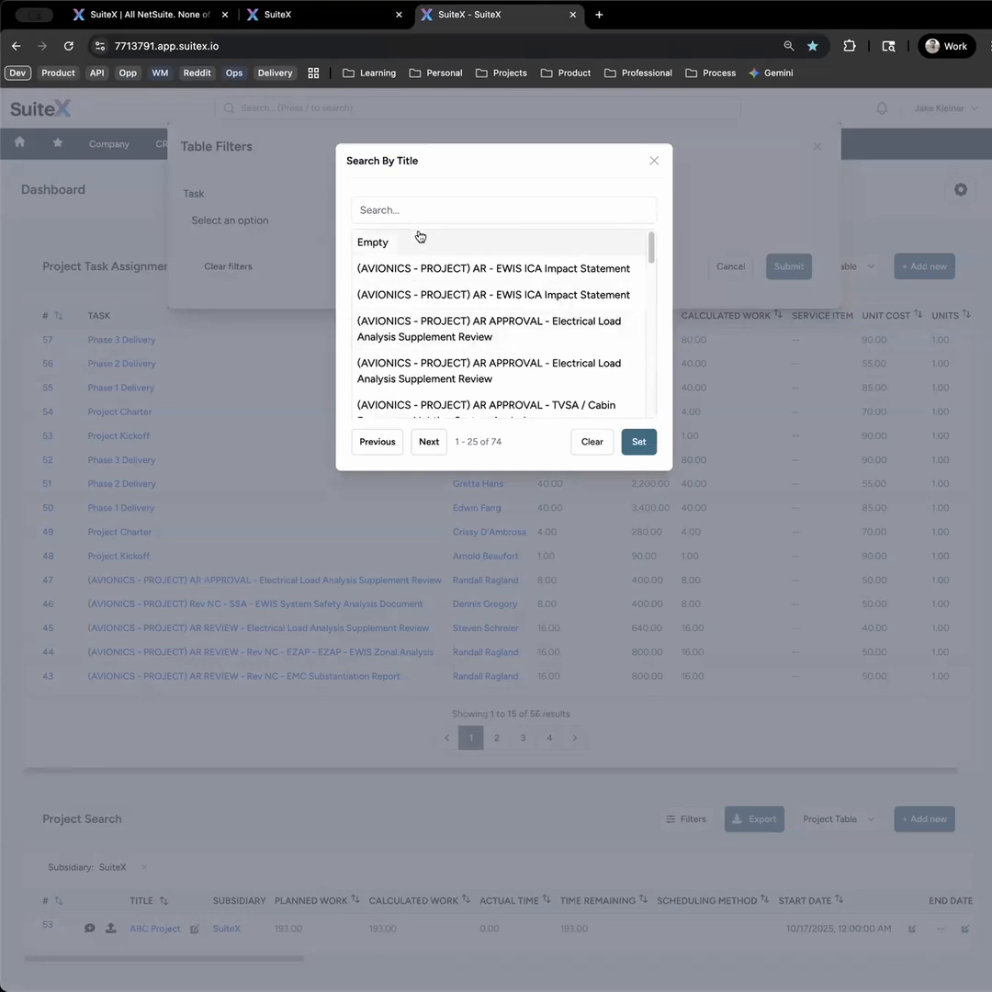
{"action": "left_click", "coordinate": [653, 163]}
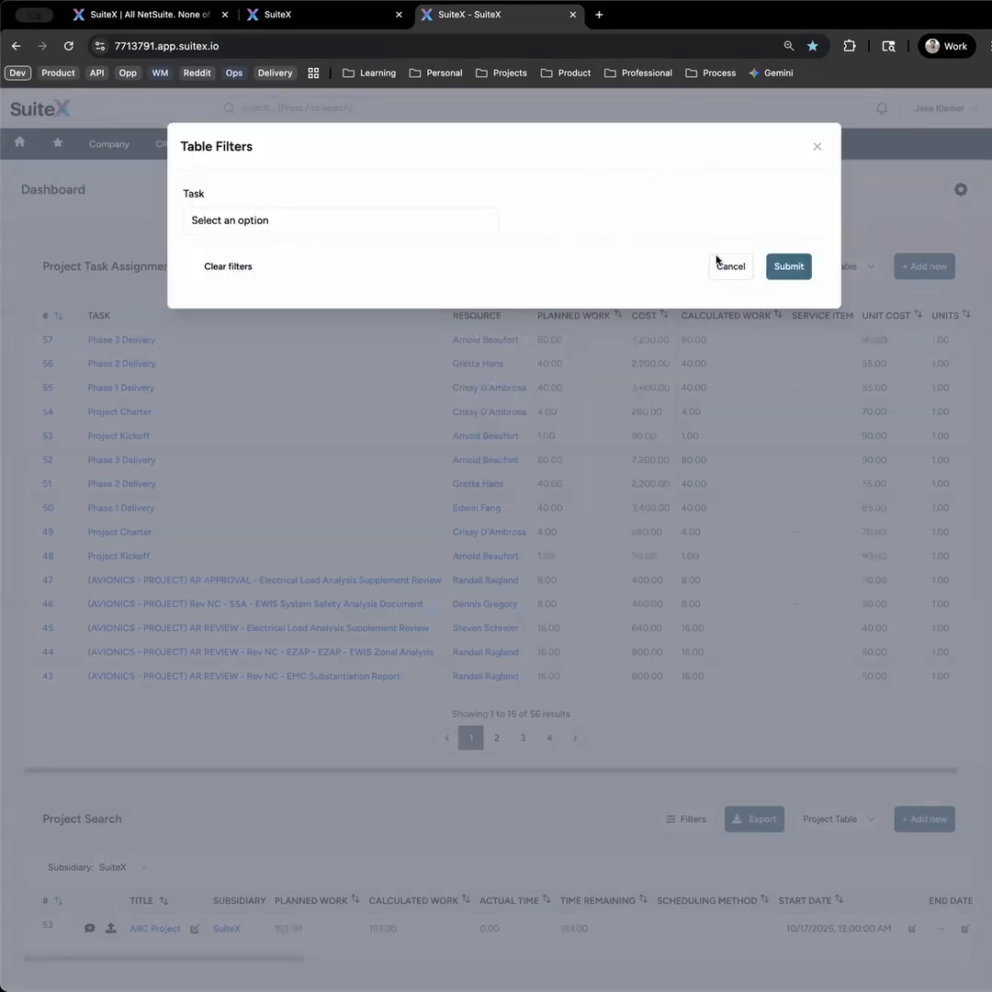
{"action": "left_click", "coordinate": [817, 147]}
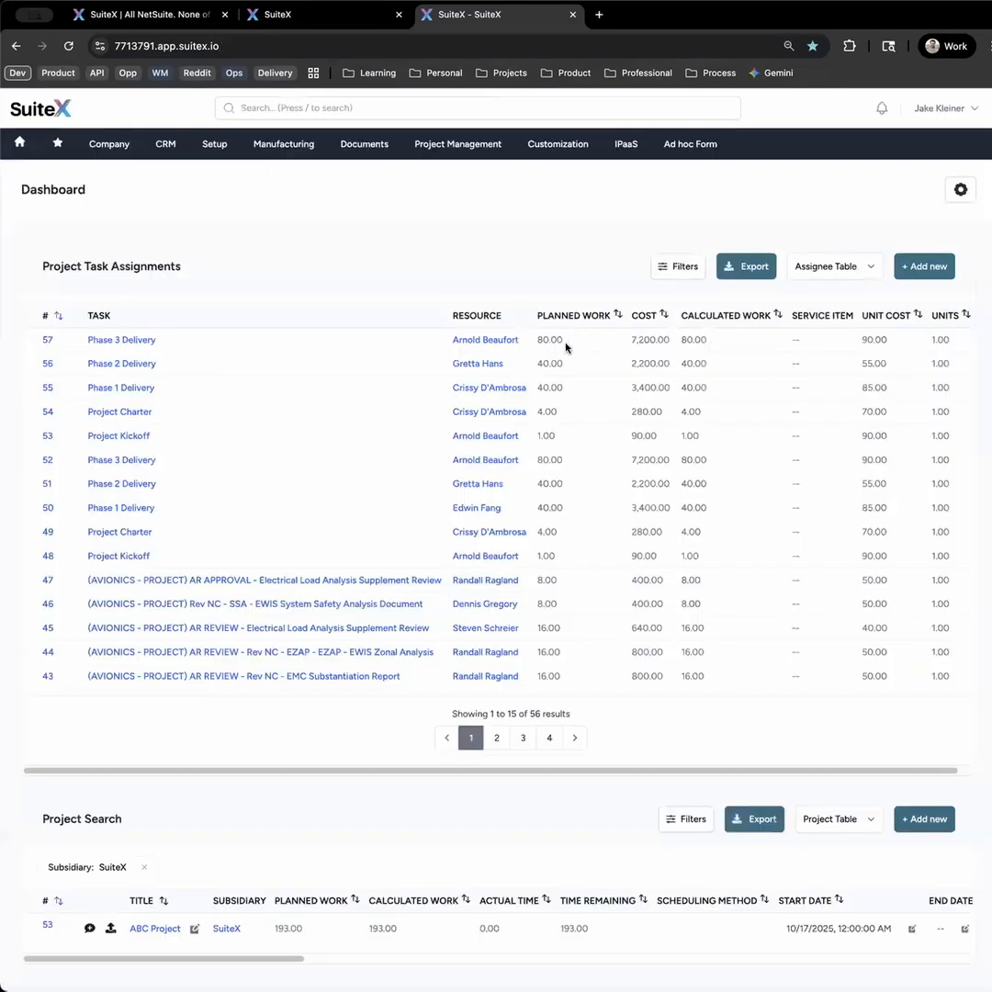
{"action": "left_click", "coordinate": [744, 275]}
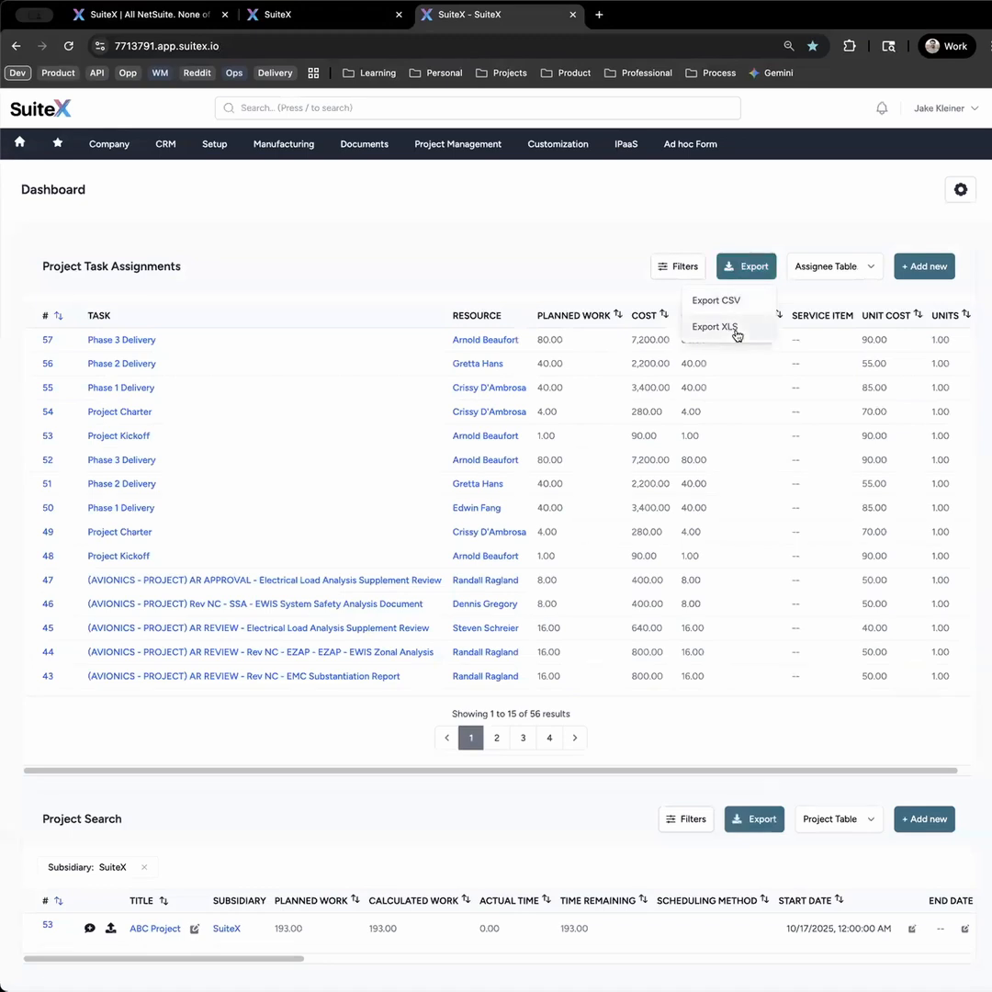
{"action": "left_click", "coordinate": [735, 327]}
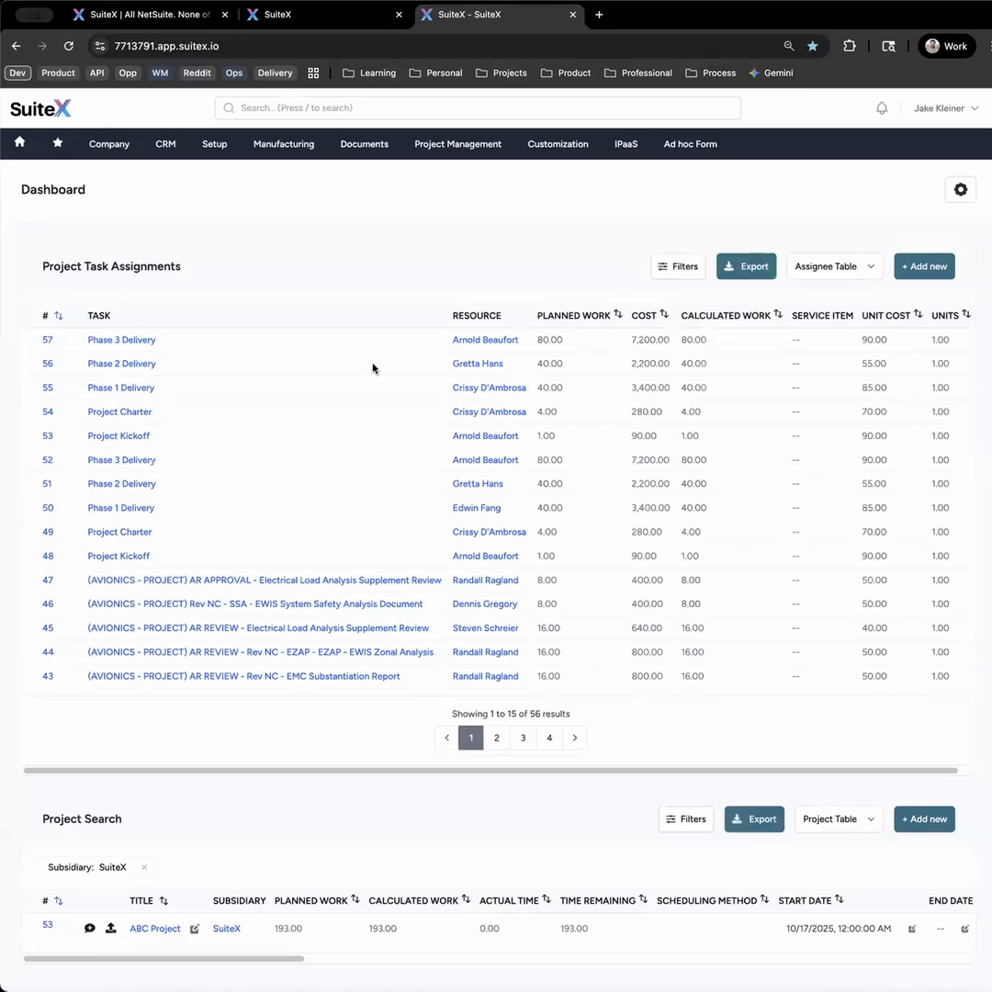
- Open ABC Project from the Project Search table, view its Primary Information section and collapse it again
{"action": "scroll", "coordinate": [257, 749], "scroll_direction": "down", "scroll_amount": 1}
{"action": "scroll", "coordinate": [255, 757], "scroll_direction": "down", "scroll_amount": 3}
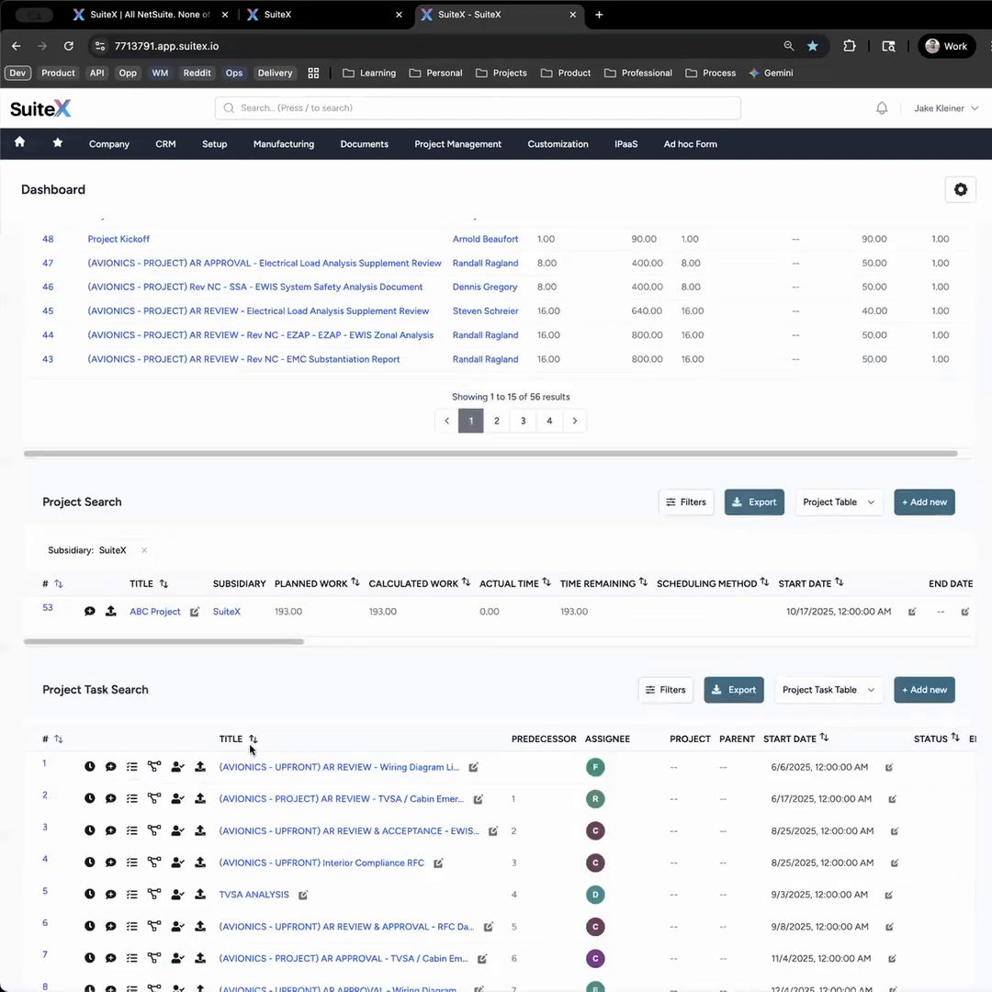
{"action": "left_click", "coordinate": [154, 613]}
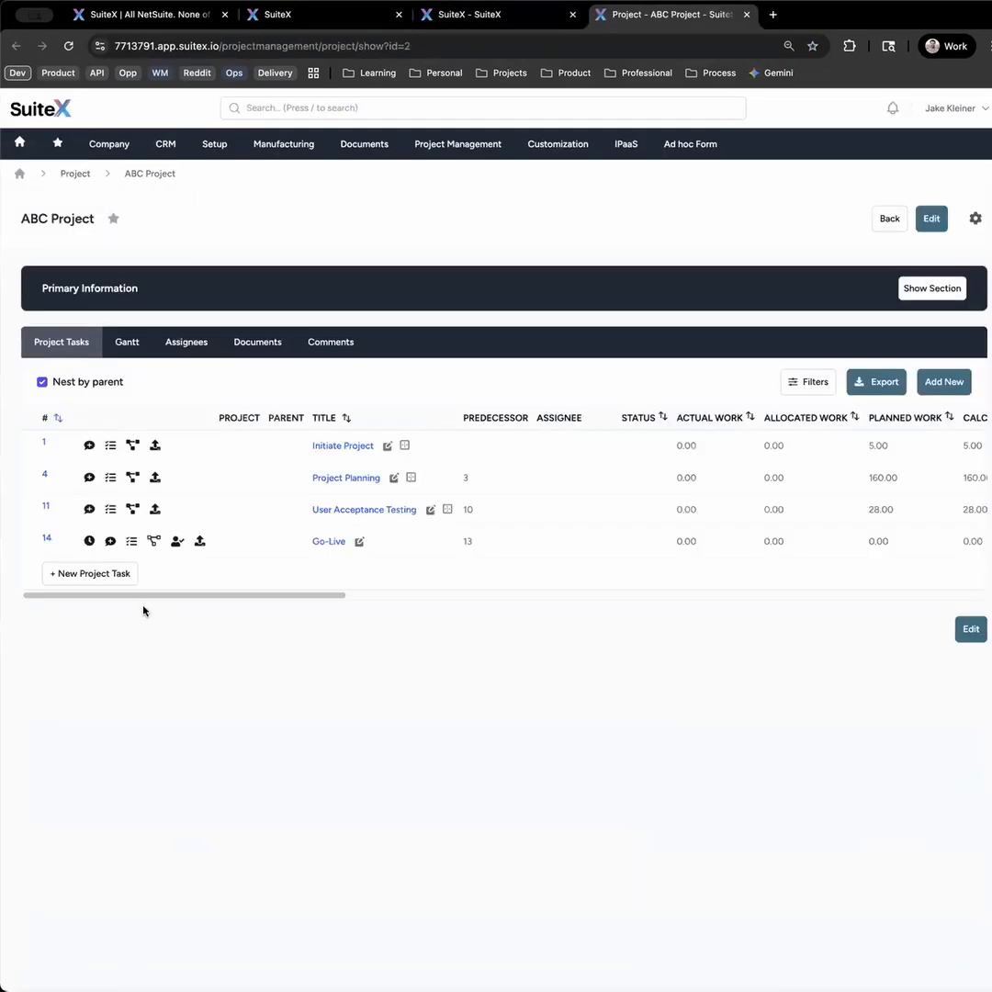
{"action": "left_click", "coordinate": [921, 292]}
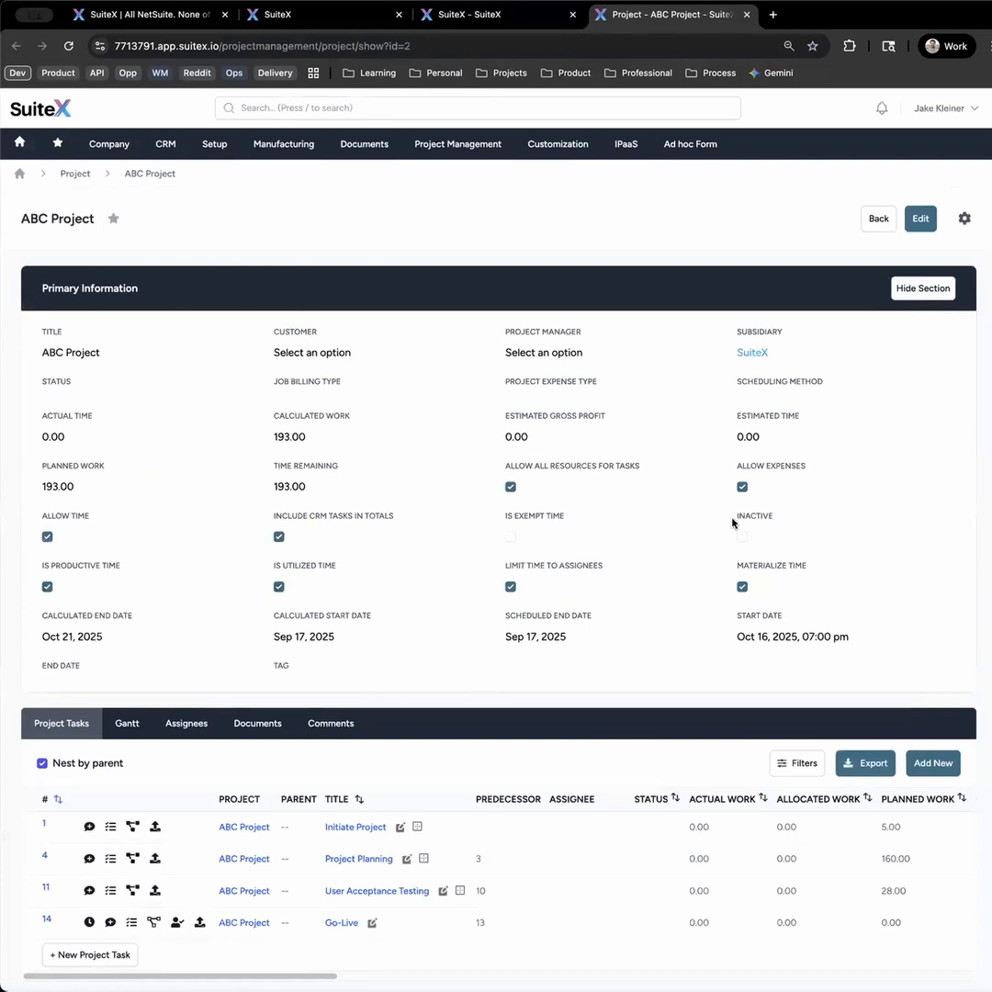
{"action": "left_click", "coordinate": [924, 289]}
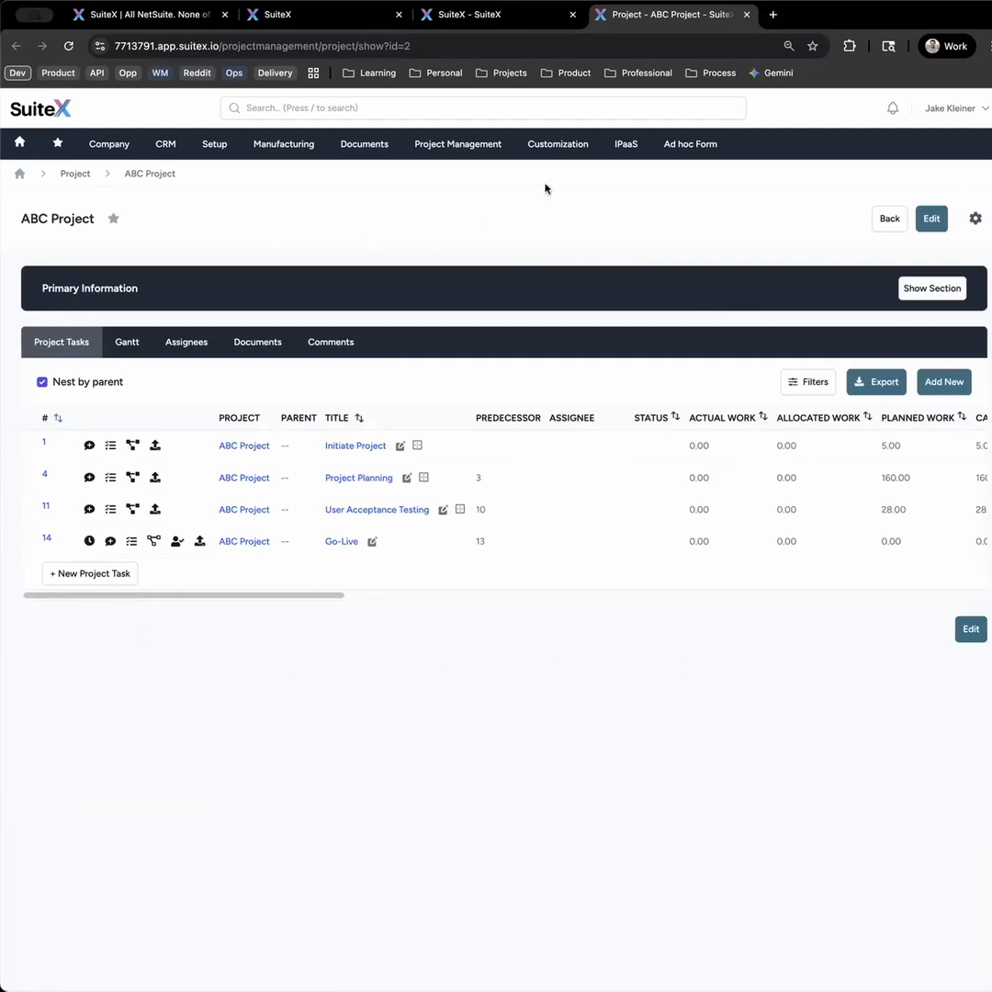
- Open the list of entry forms and search the page for "project" to locate the project forms
{"action": "left_click", "coordinate": [563, 151]}
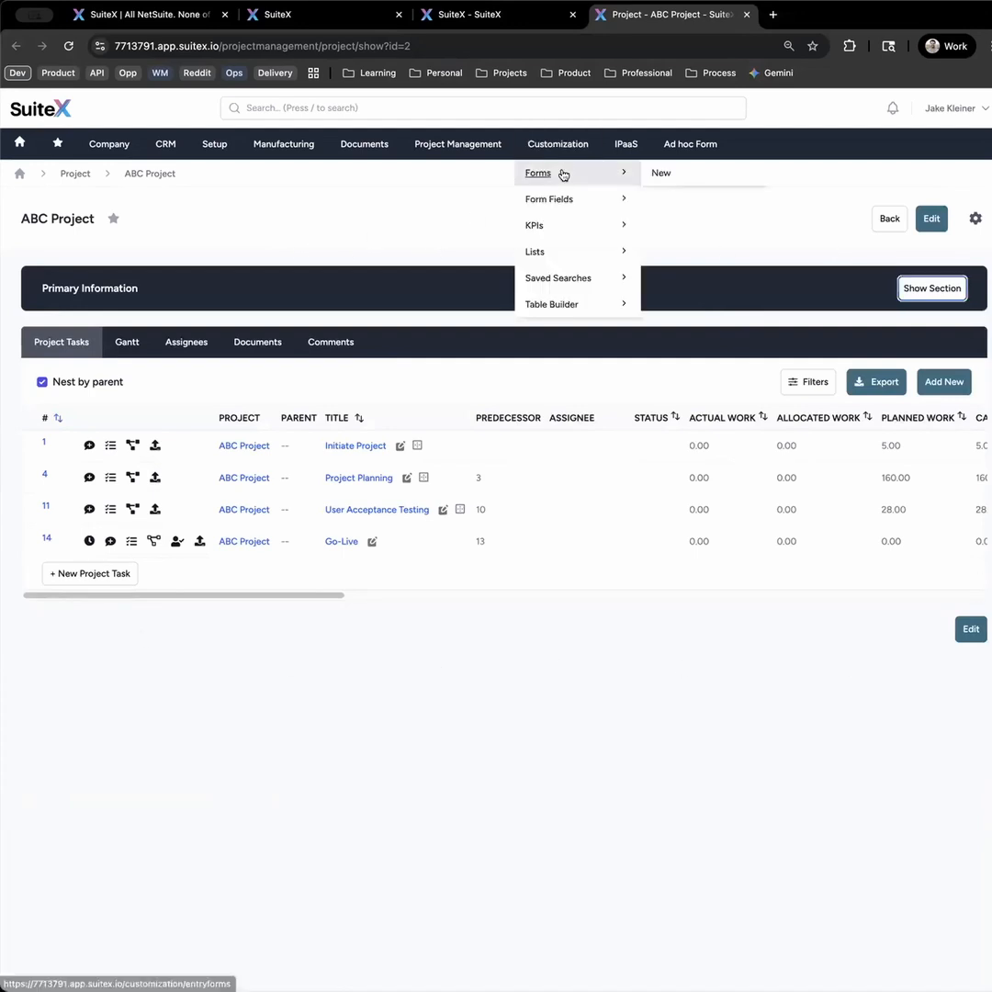
{"action": "left_click", "coordinate": [563, 172], "text": "shift"}
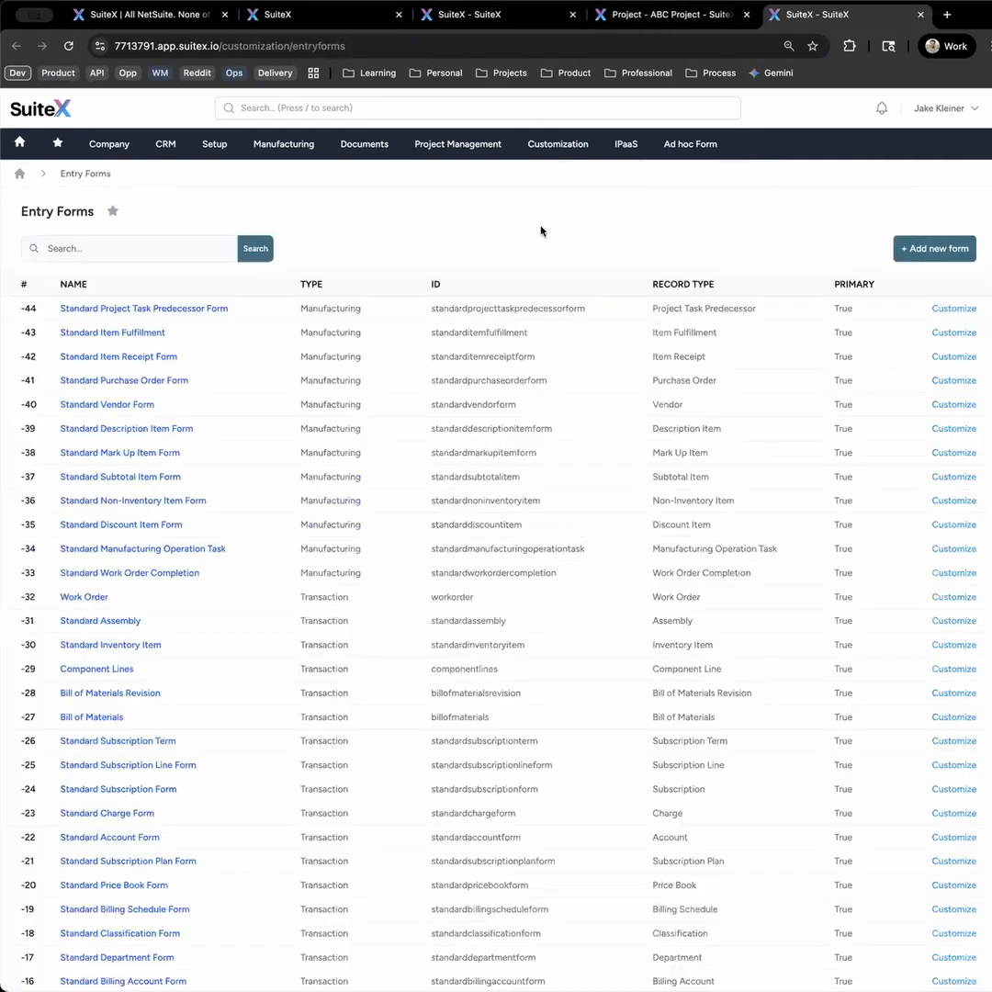
{"action": "key", "text": "super+f"}
{"action": "type", "text": "project"}
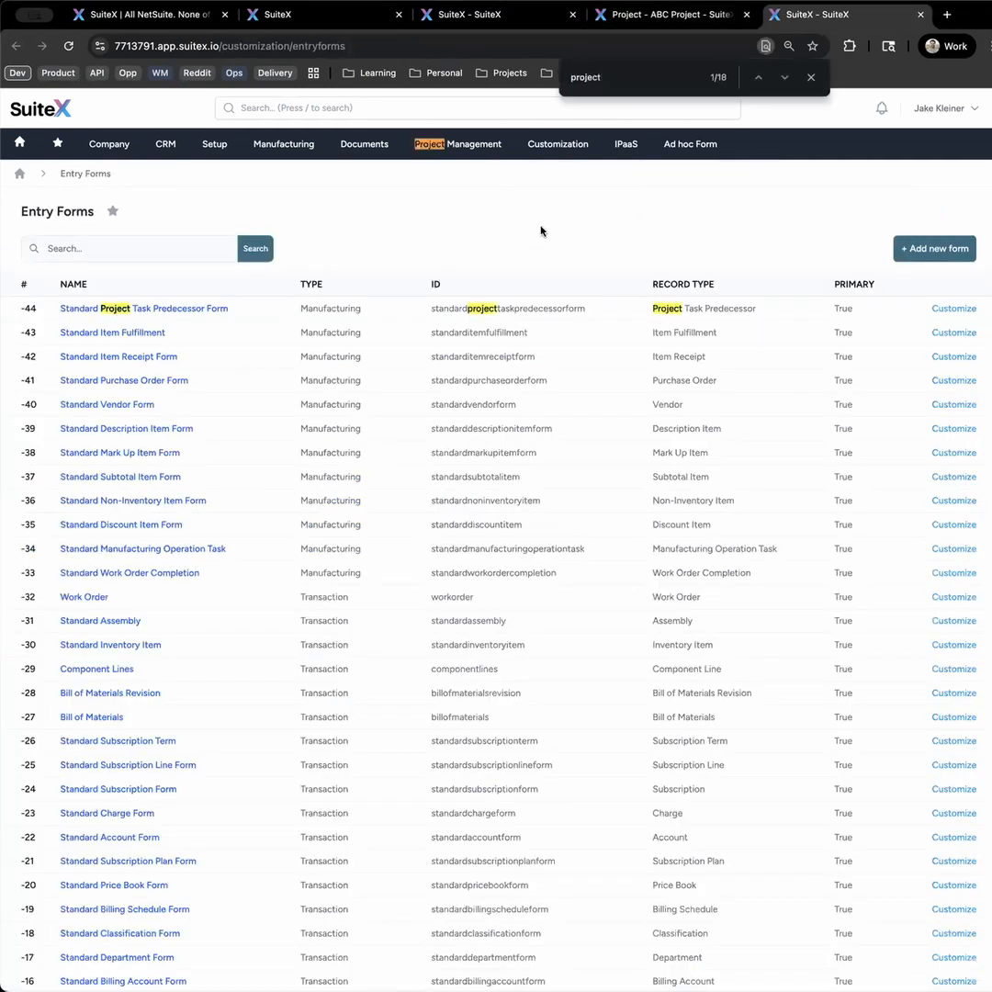
{"action": "key", "text": "Return"}
{"action": "key", "text": "Return"}
{"action": "key", "text": "Return"}
{"action": "key", "text": "Return"}
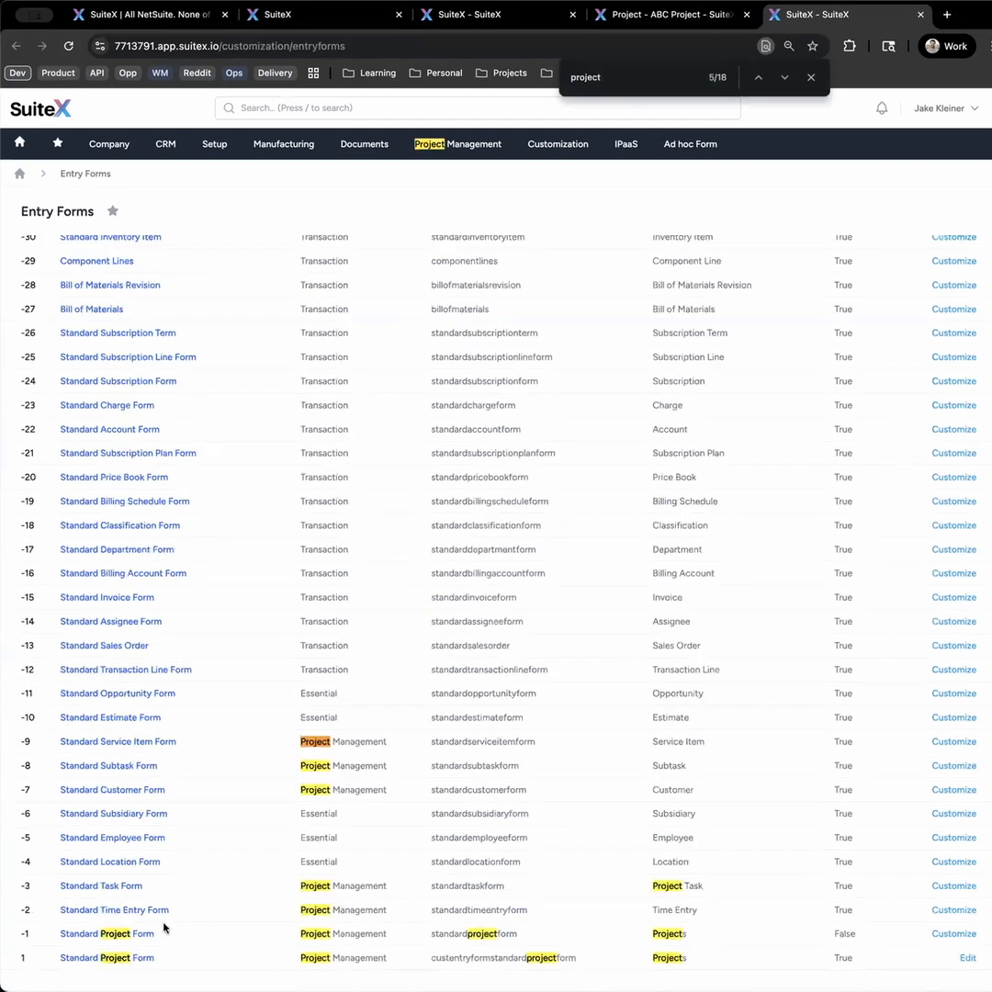
- Close the page search and compare the two Standard Project Form entries and which one is primary
{"action": "left_click_drag", "start_coordinate": [154, 935], "coordinate": [60, 933]}
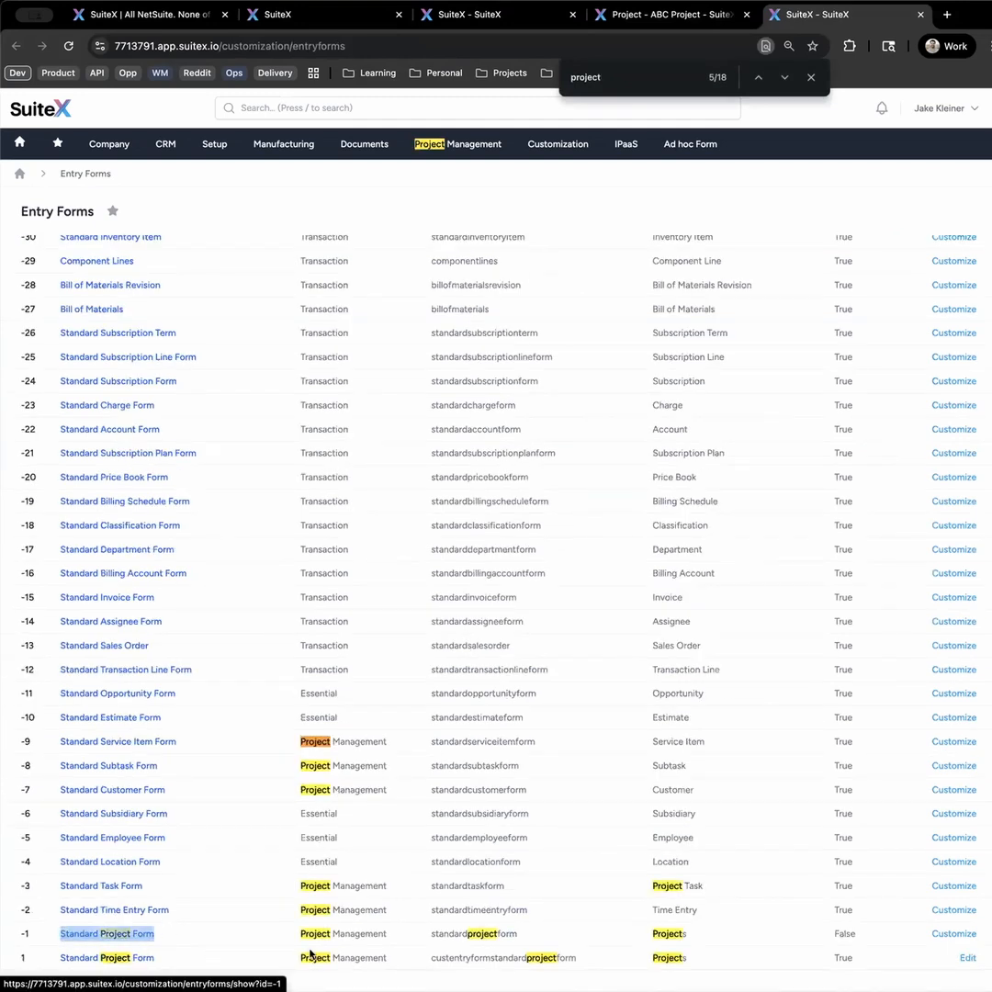
{"action": "left_click", "coordinate": [711, 974]}
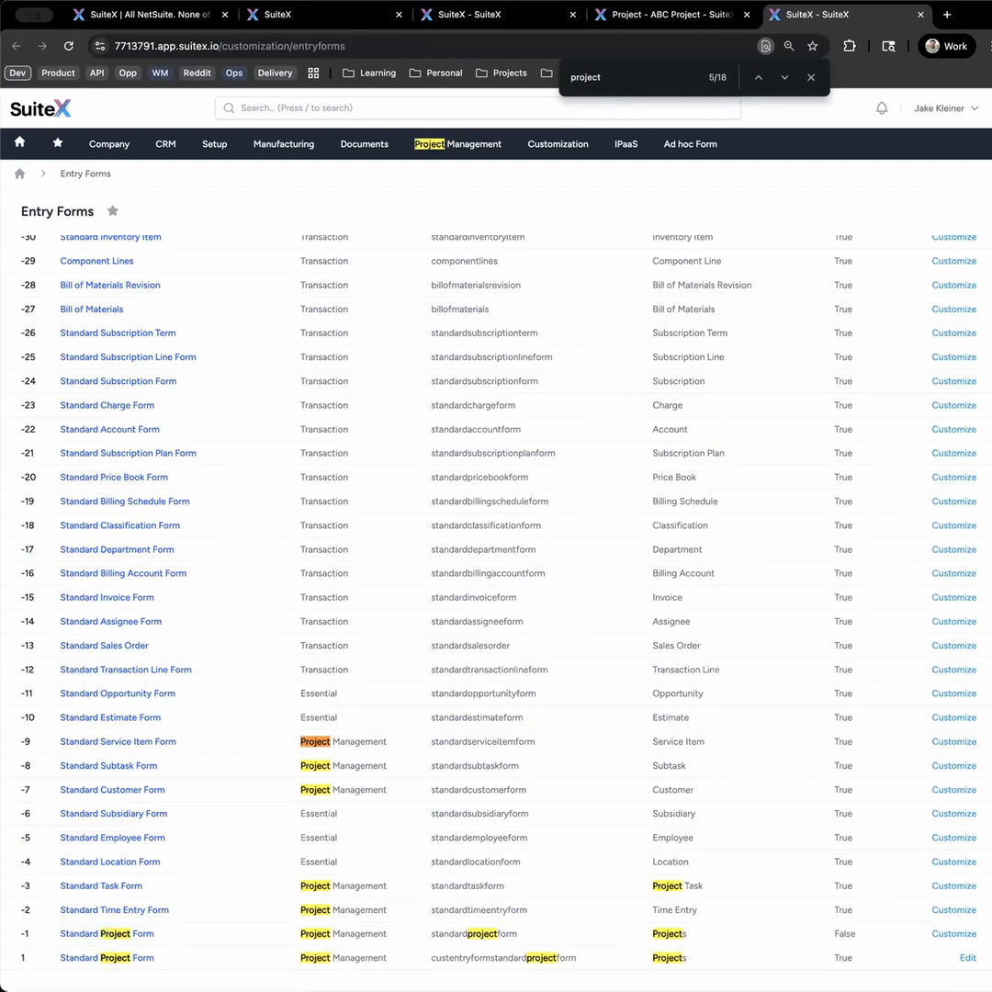
{"action": "left_click", "coordinate": [810, 77]}
{"action": "left_click_drag", "start_coordinate": [861, 960], "coordinate": [828, 963]}
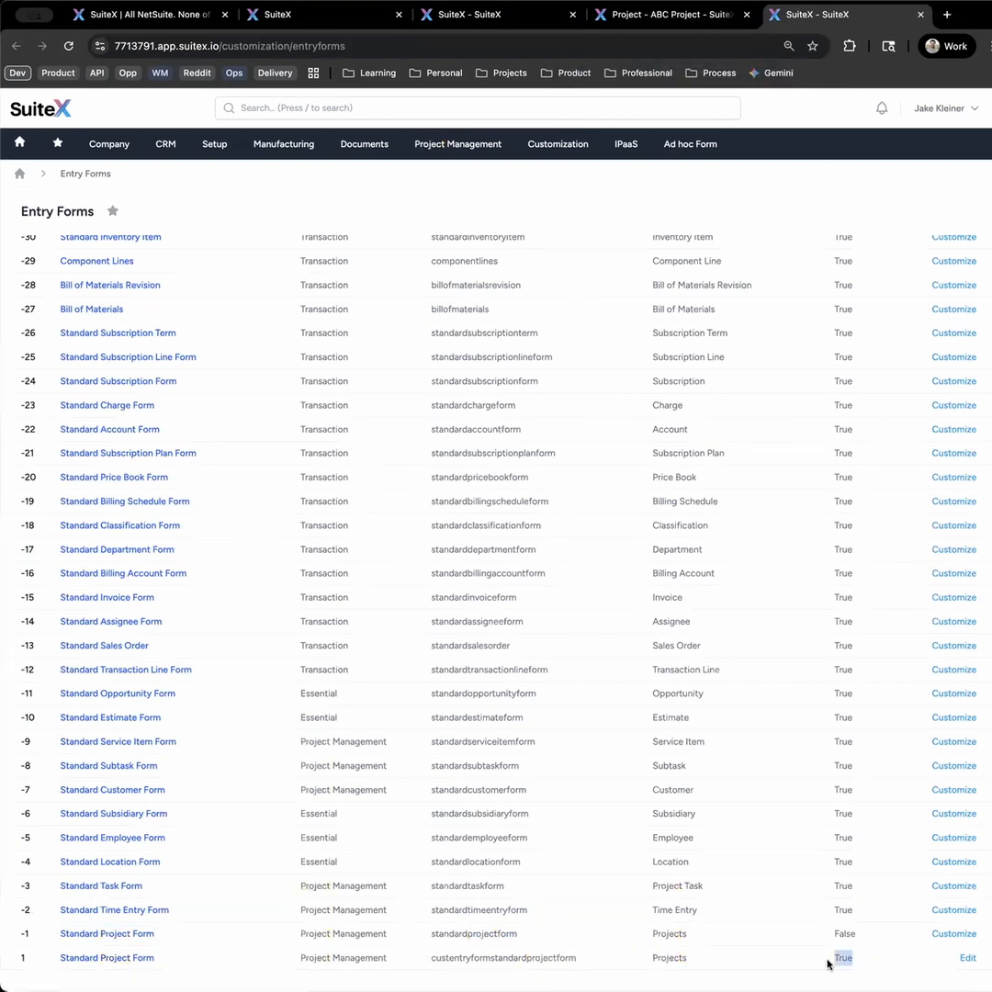
{"action": "scroll", "coordinate": [872, 809], "scroll_direction": "up", "scroll_amount": 5}
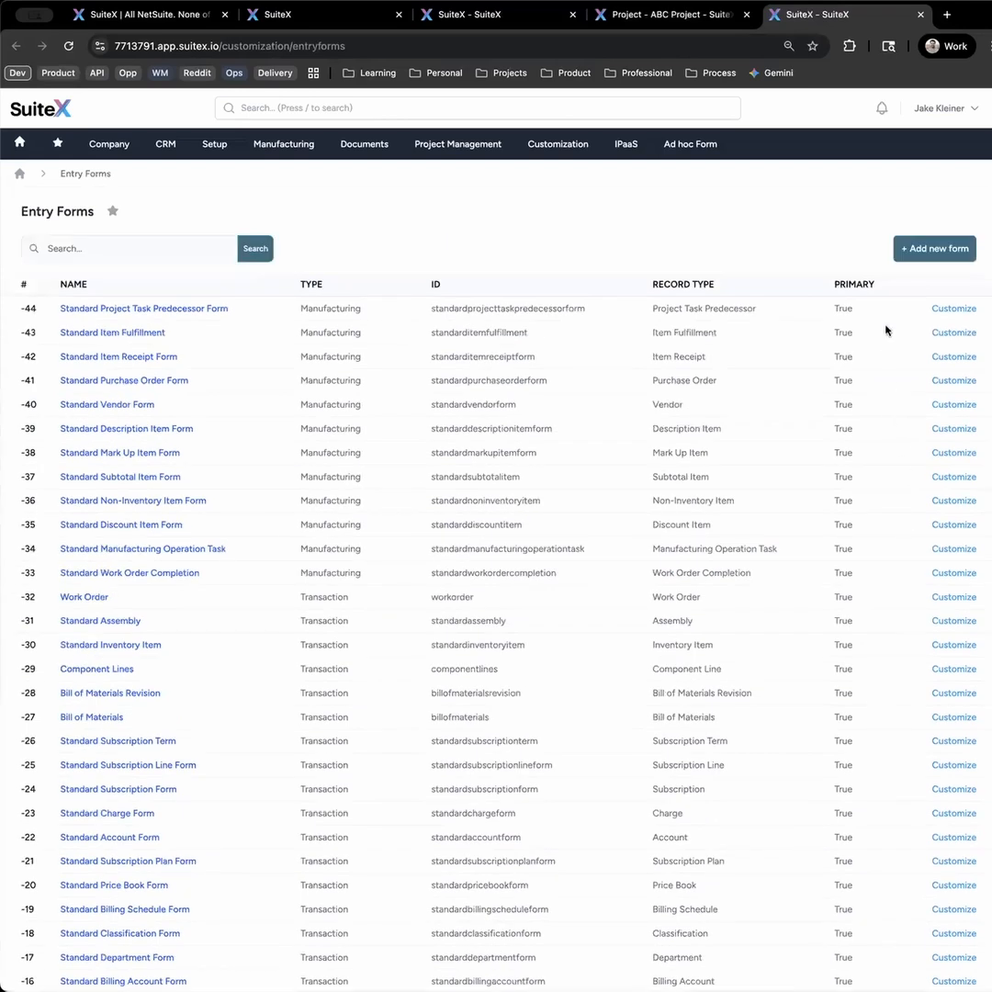
{"action": "scroll", "coordinate": [852, 422], "scroll_direction": "down", "scroll_amount": 5}
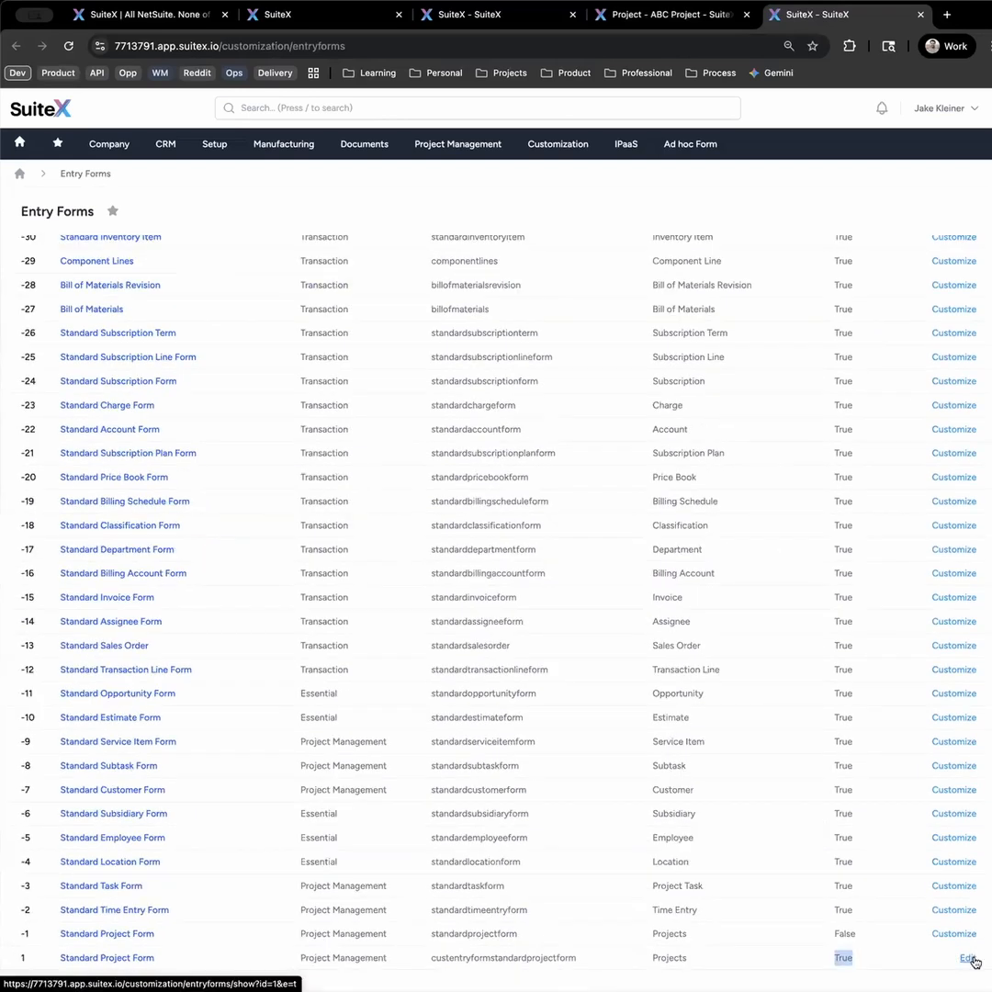
- Open the primary Standard Project Form for editing and look through its fields, sublists and KPI widgets
{"action": "left_click", "coordinate": [965, 958]}
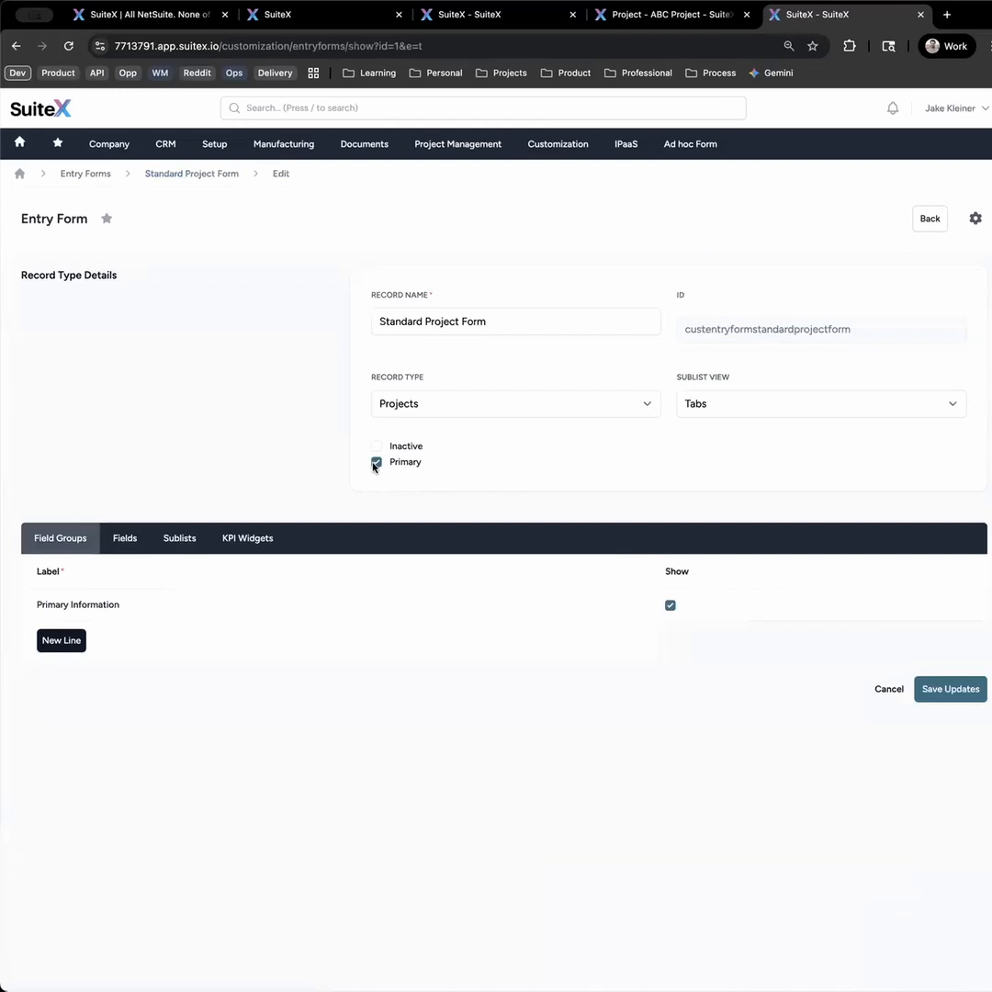
{"action": "left_click", "coordinate": [106, 547]}
{"action": "left_click", "coordinate": [168, 547]}
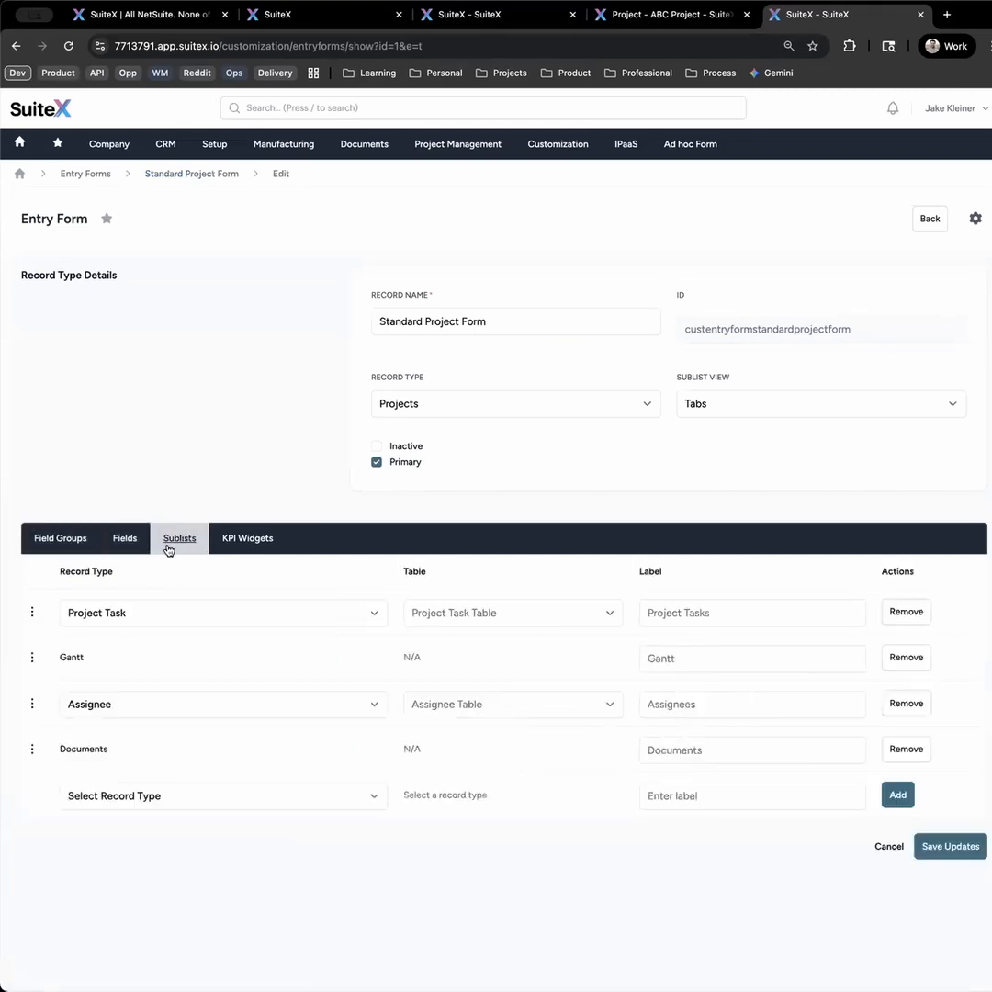
{"action": "left_click", "coordinate": [240, 546]}
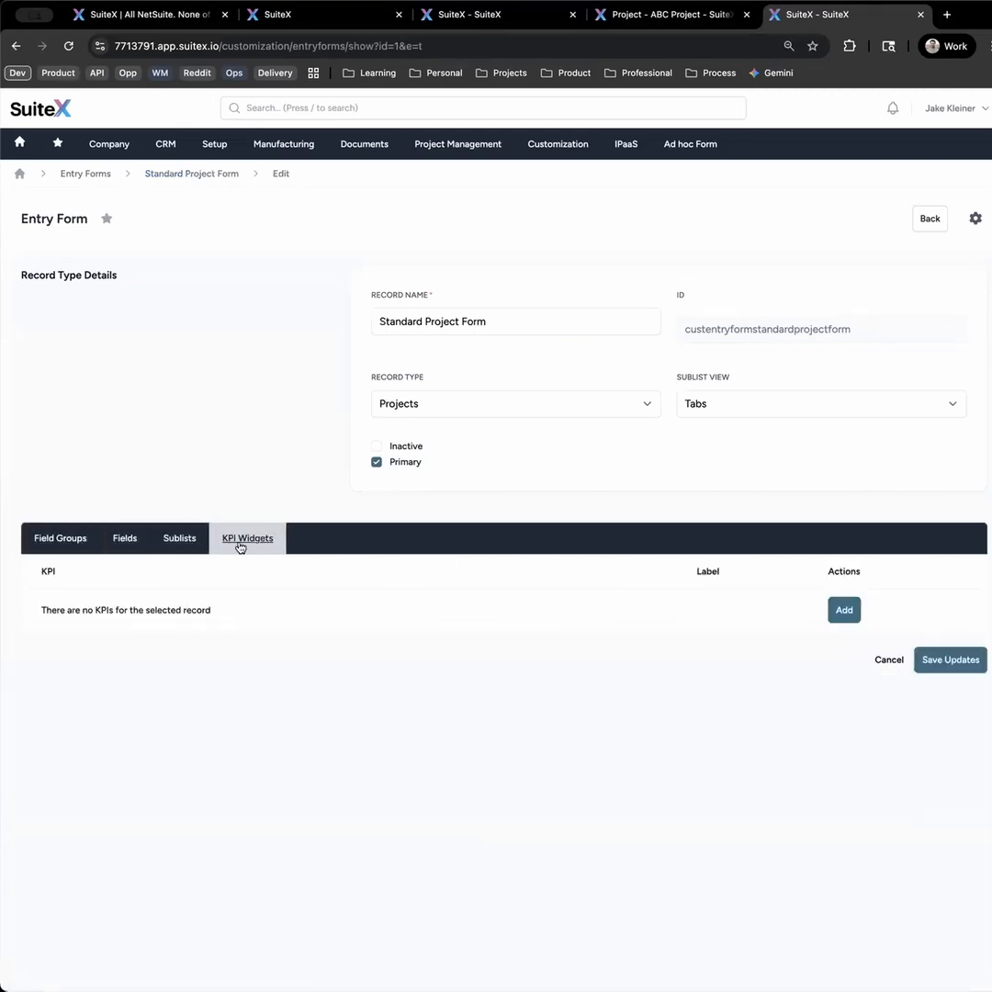
- Add a shown field group labelled Secondary Information to the Standard Project Form
{"action": "left_click", "coordinate": [64, 543]}
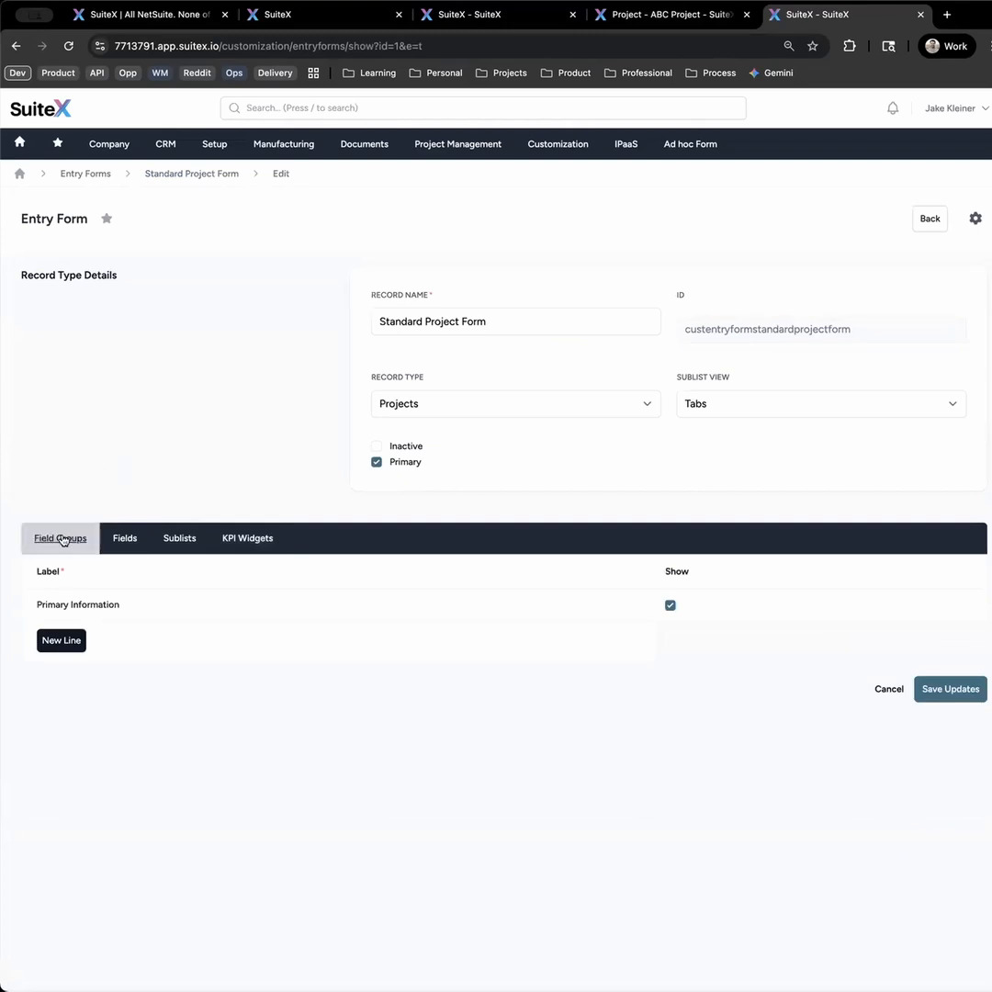
{"action": "left_click", "coordinate": [58, 643]}
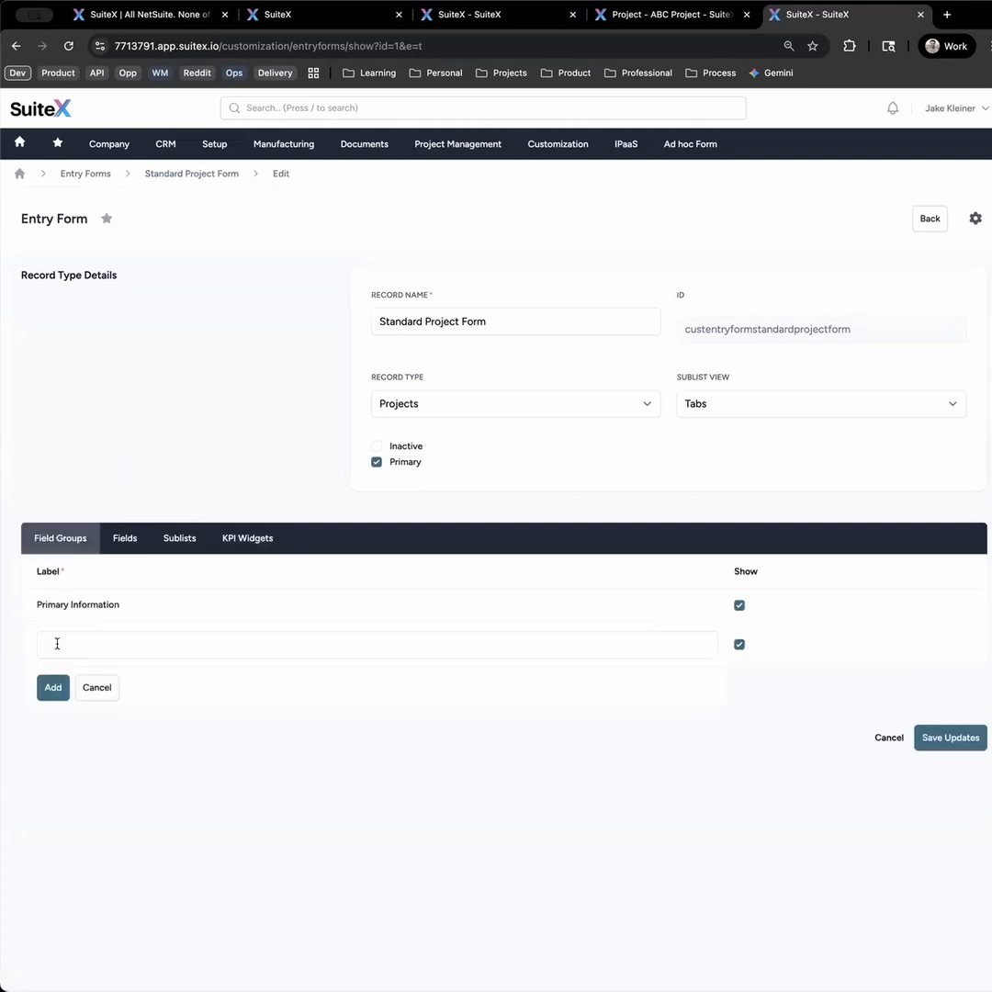
{"action": "left_click", "coordinate": [104, 646]}
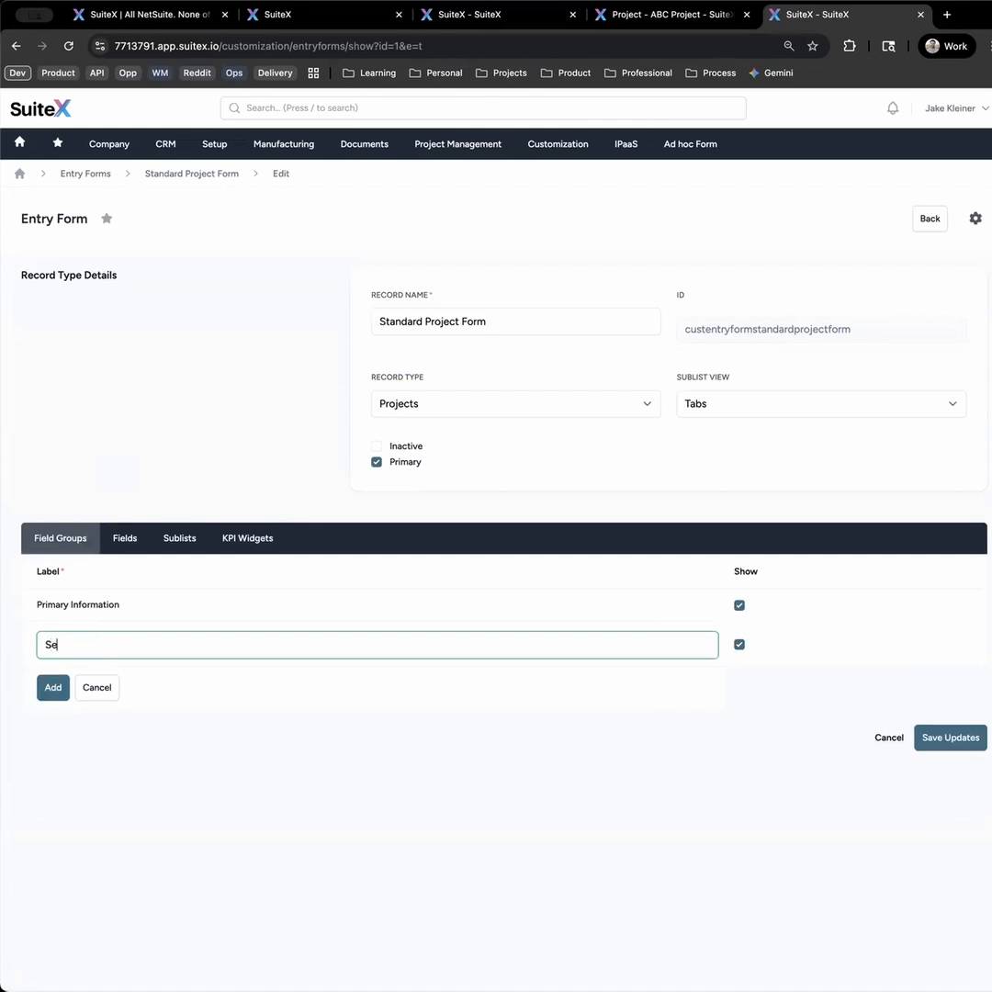
{"action": "type", "text": "Secondary Information"}
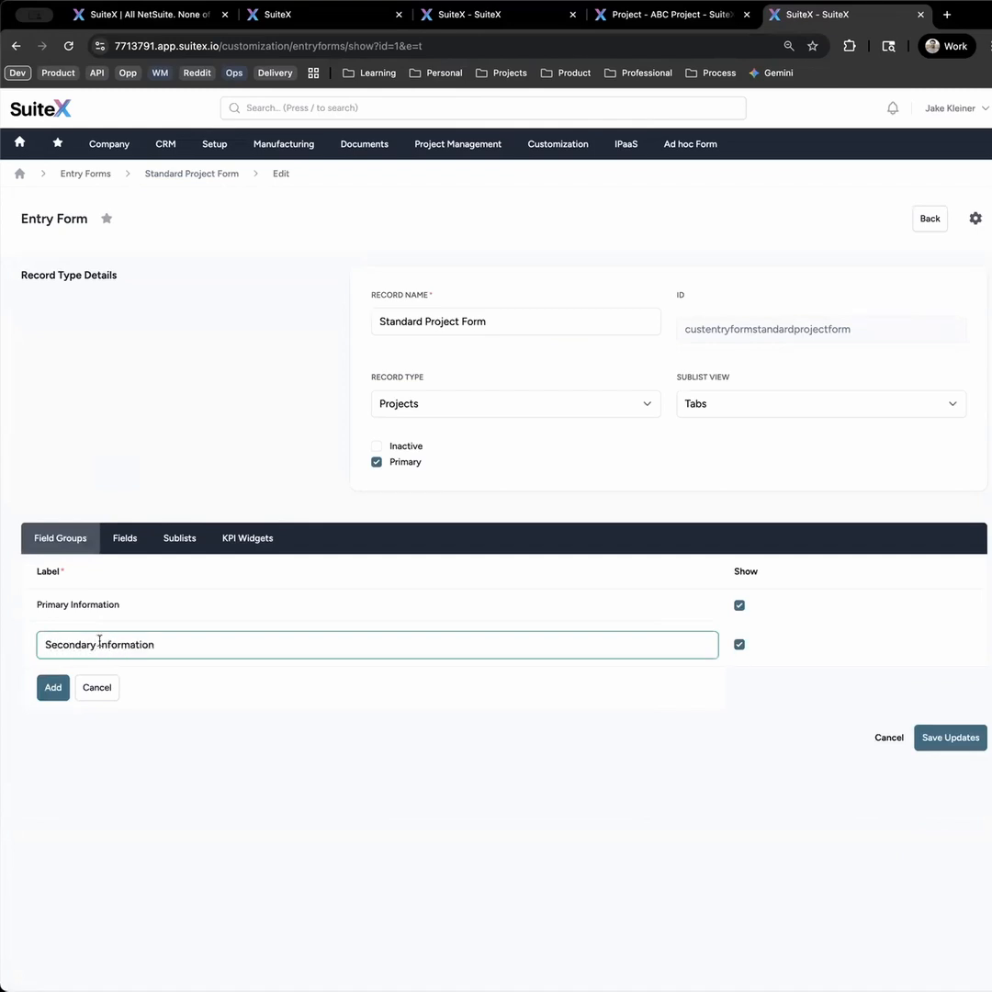
{"action": "left_click", "coordinate": [53, 688]}
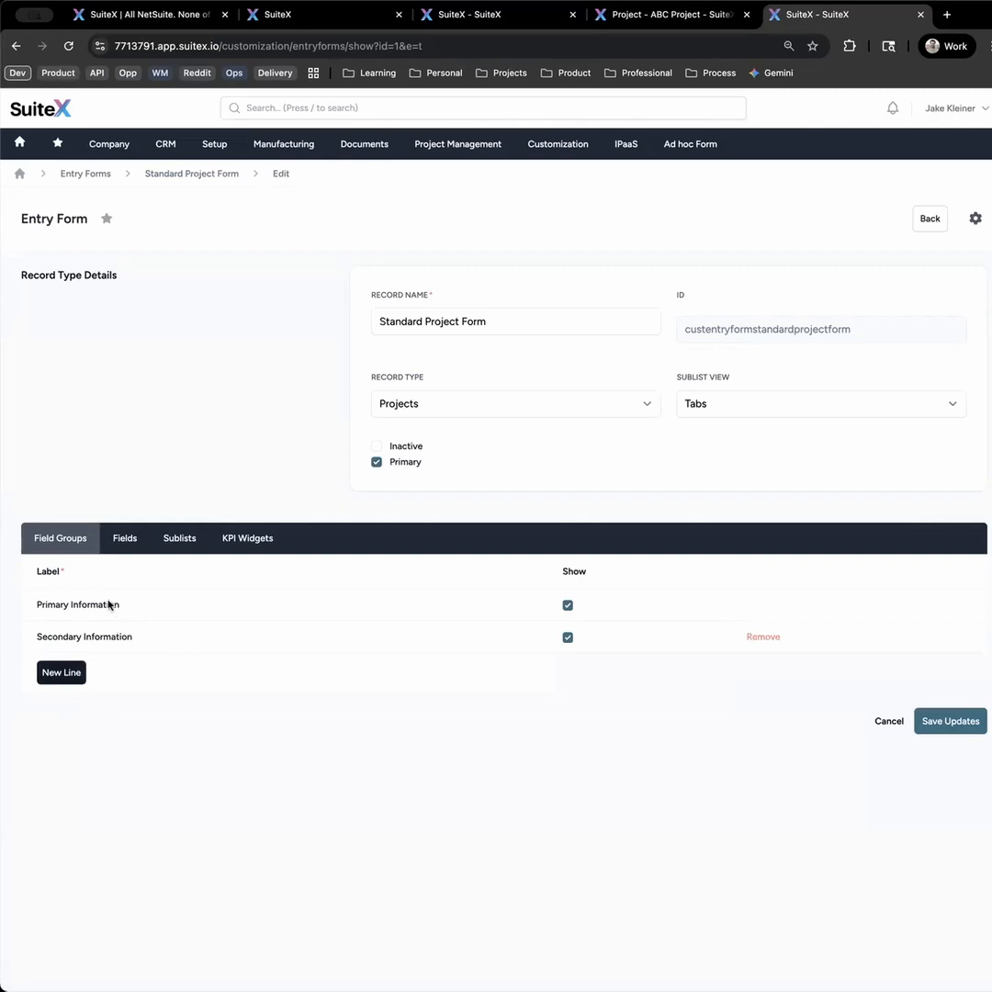
- Assign the Project Manager and Subsidiary fields of the form to the Secondary Information field group
{"action": "left_click", "coordinate": [124, 537]}
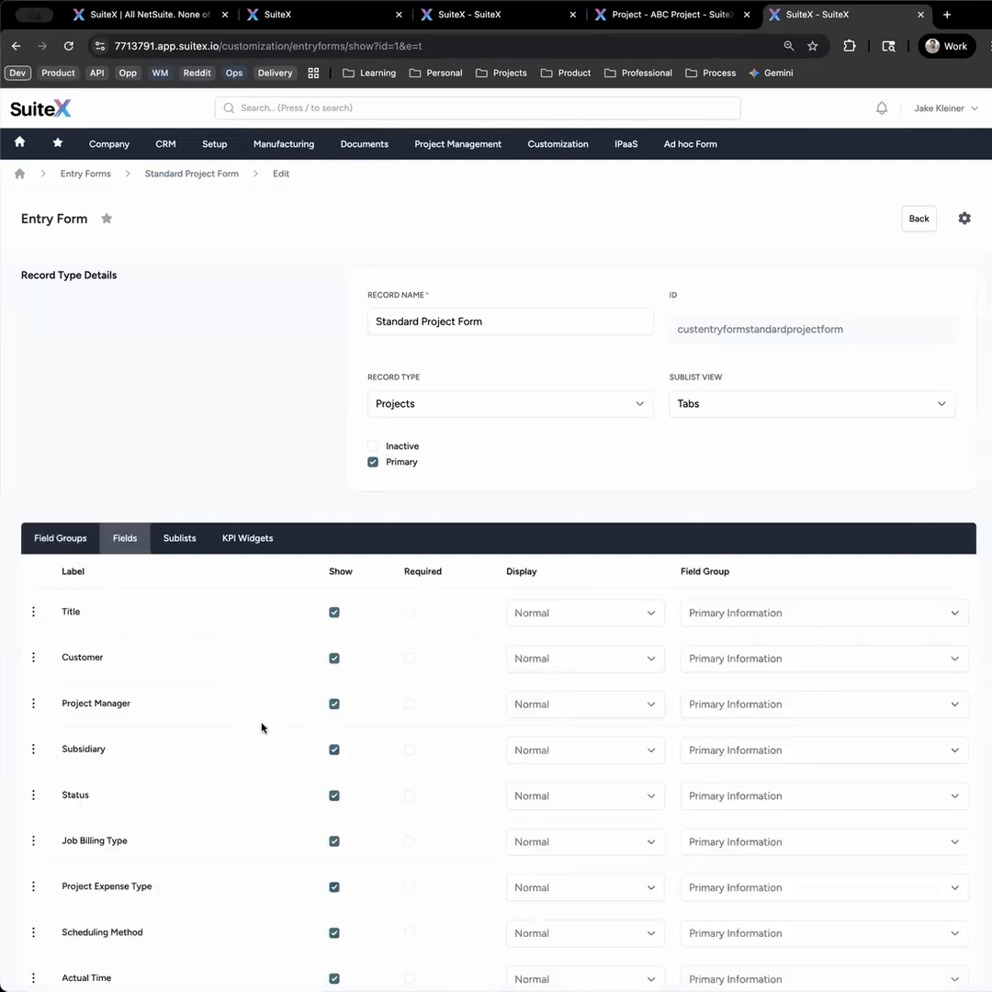
{"action": "left_click", "coordinate": [773, 663]}
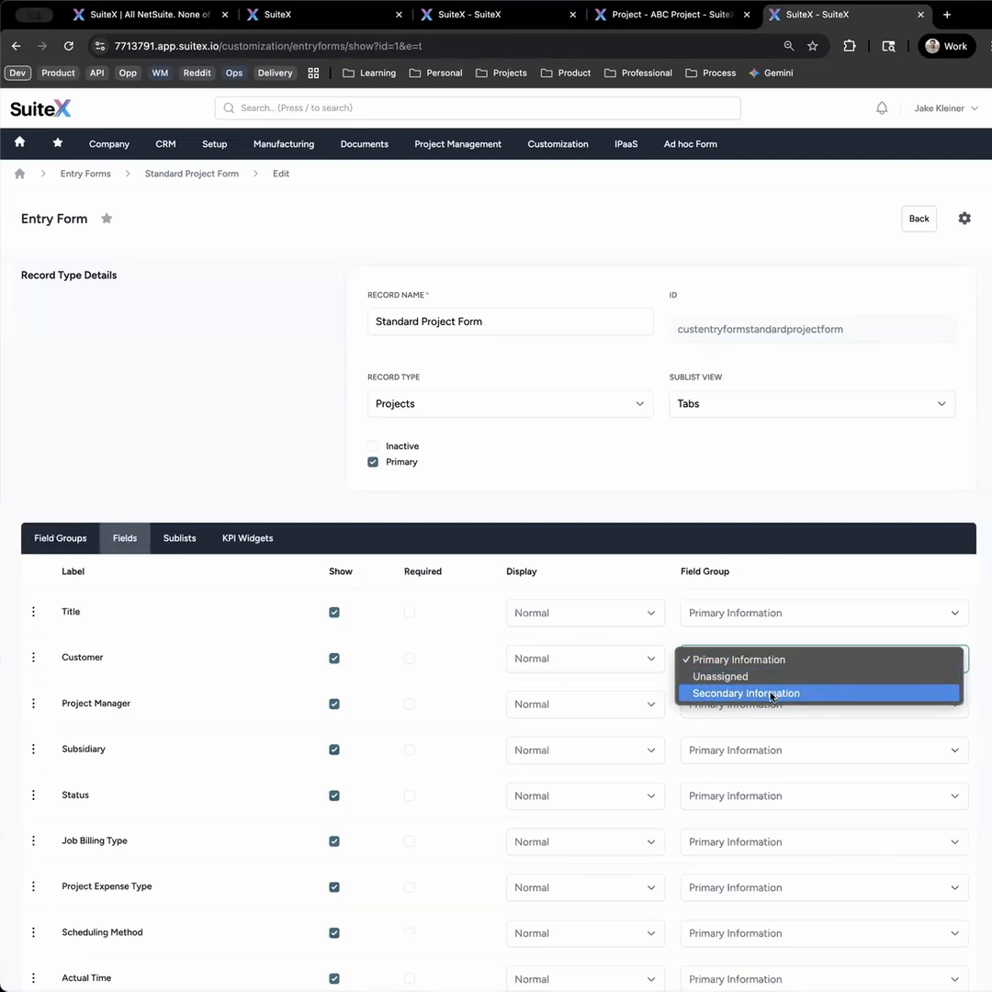
{"action": "left_click", "coordinate": [180, 486]}
{"action": "scroll", "coordinate": [233, 687], "scroll_direction": "down", "scroll_amount": 1}
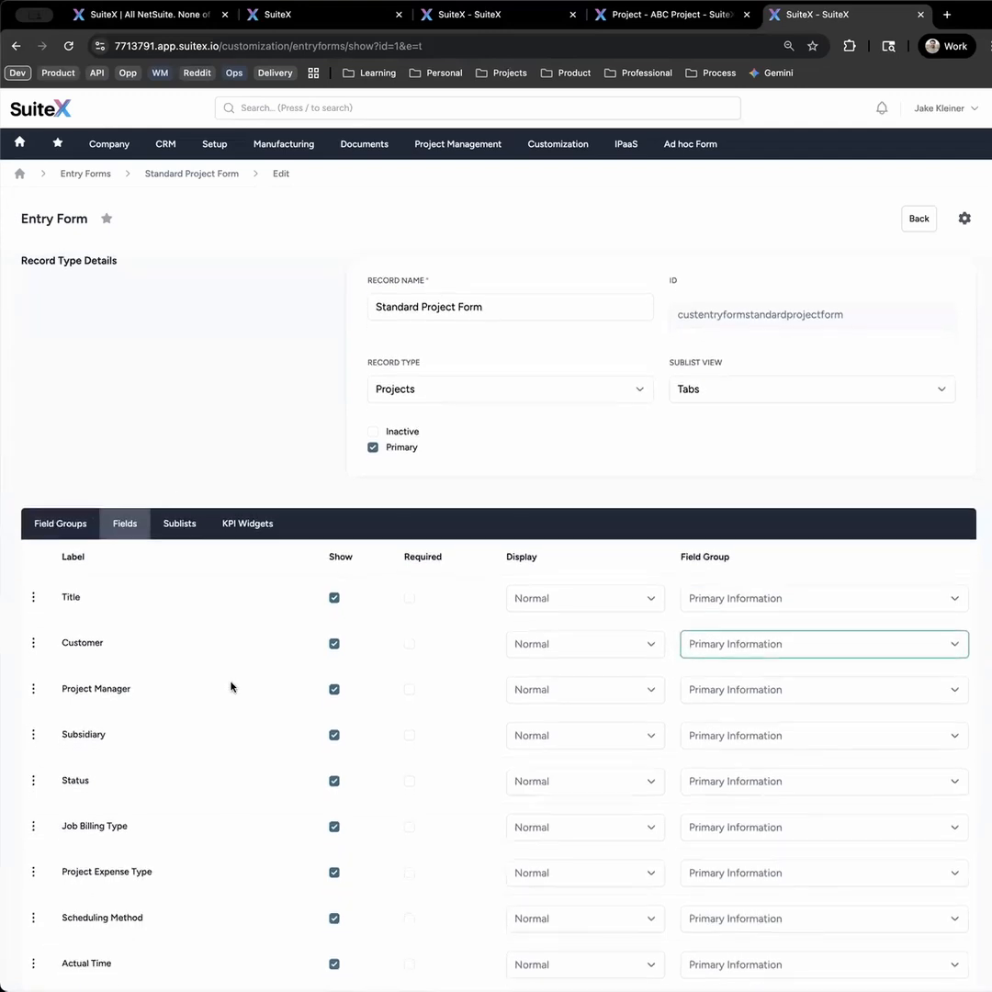
{"action": "left_click", "coordinate": [757, 696]}
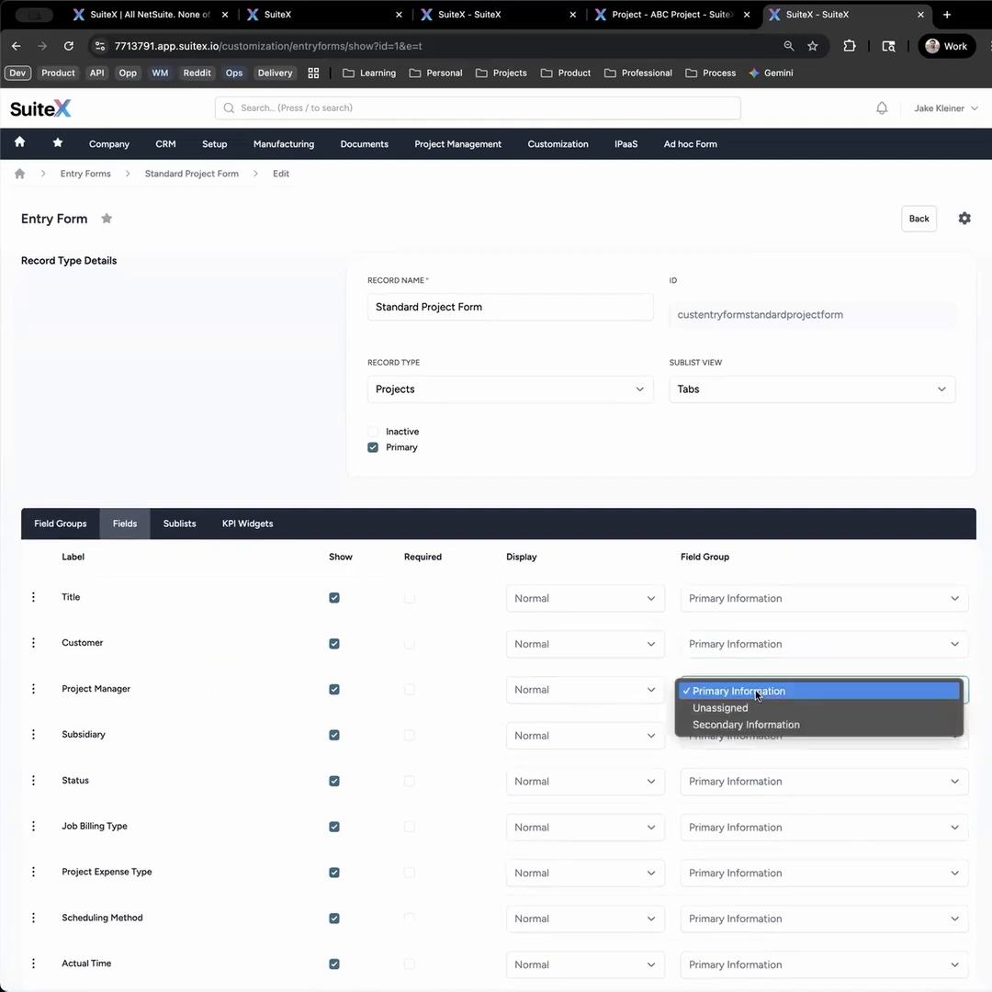
{"action": "left_click", "coordinate": [753, 724]}
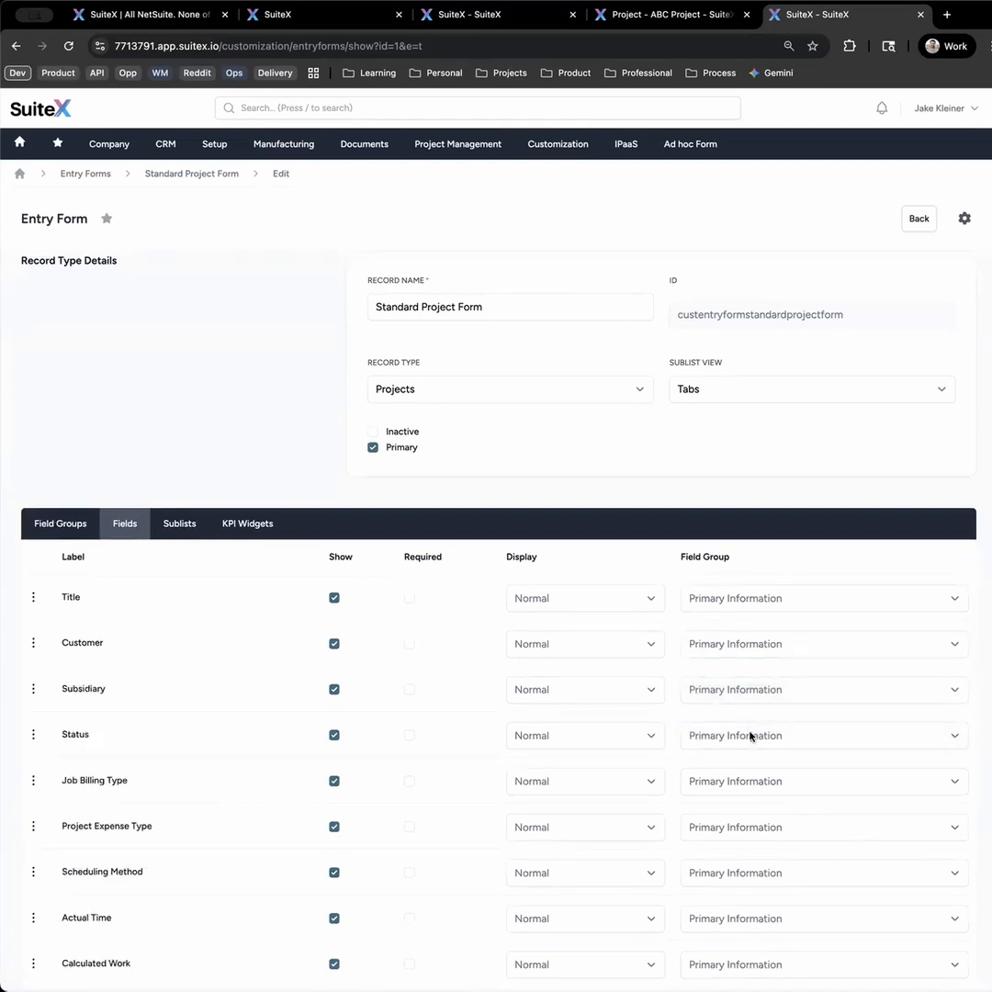
{"action": "scroll", "coordinate": [751, 740], "scroll_direction": "down", "scroll_amount": 1}
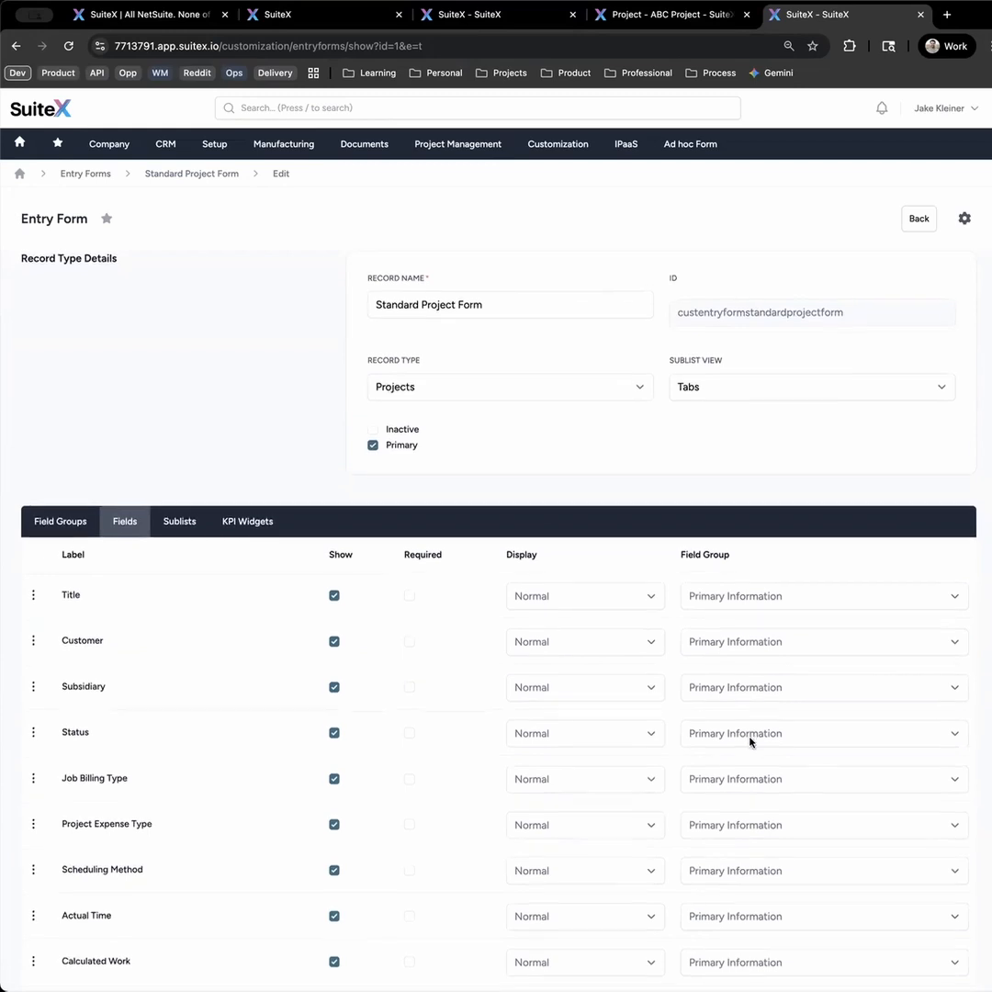
{"action": "left_click", "coordinate": [757, 681]}
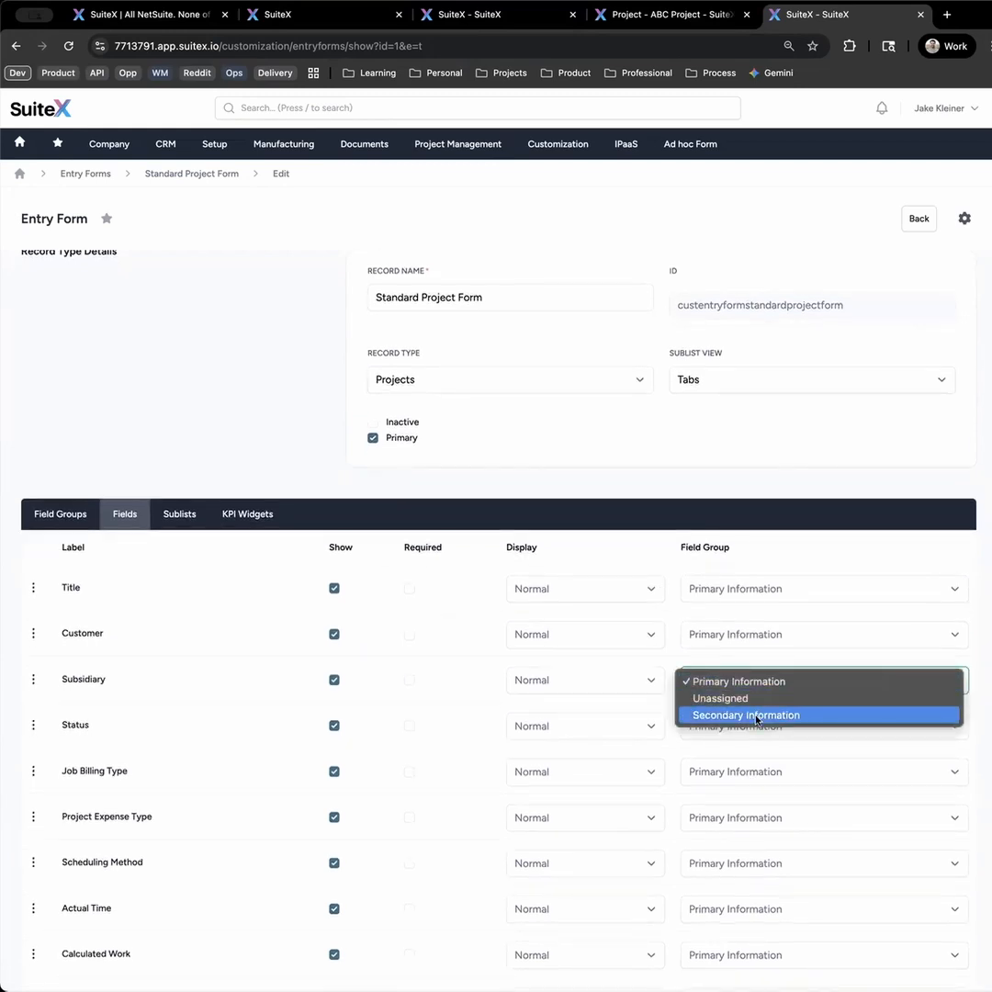
{"action": "left_click", "coordinate": [757, 716]}
- Assign the Job Billing Type and Scheduling Method fields to the Secondary Information group and save the form updates
{"action": "scroll", "coordinate": [766, 772], "scroll_direction": "down", "scroll_amount": 2}
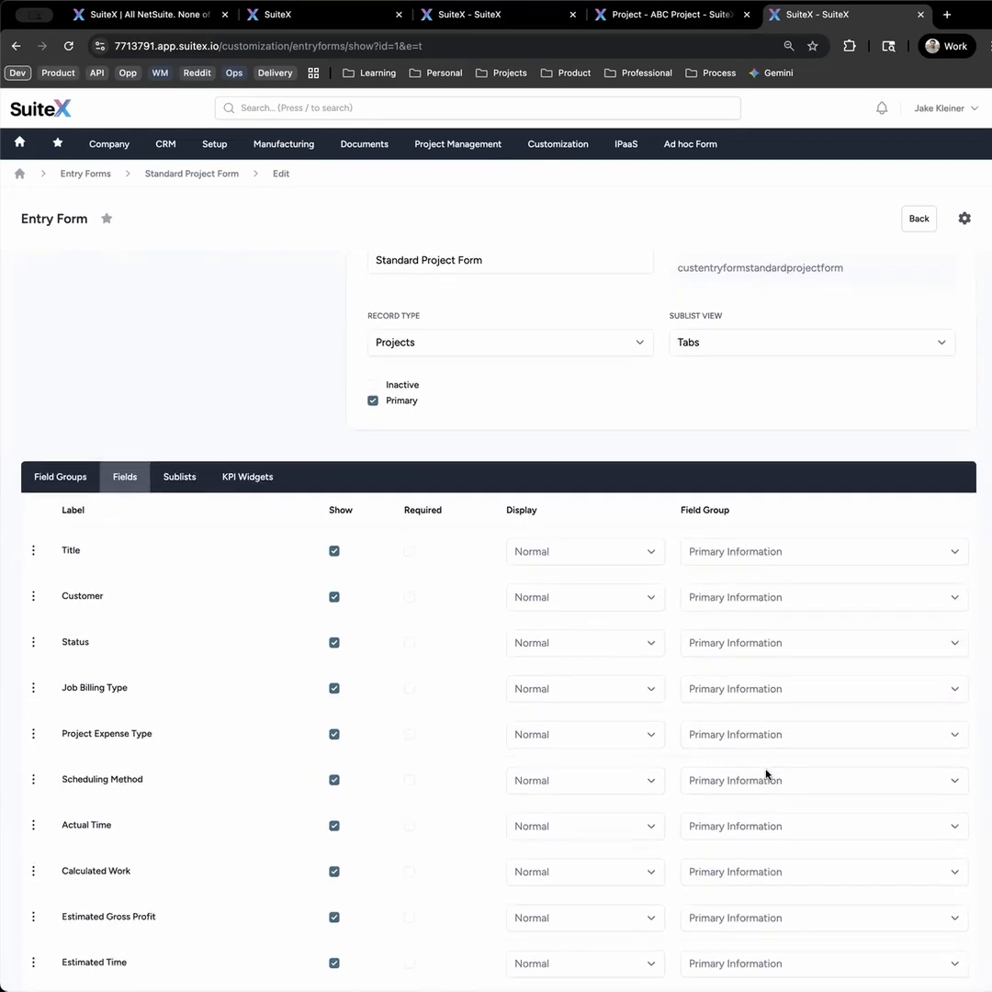
{"action": "left_click", "coordinate": [755, 653]}
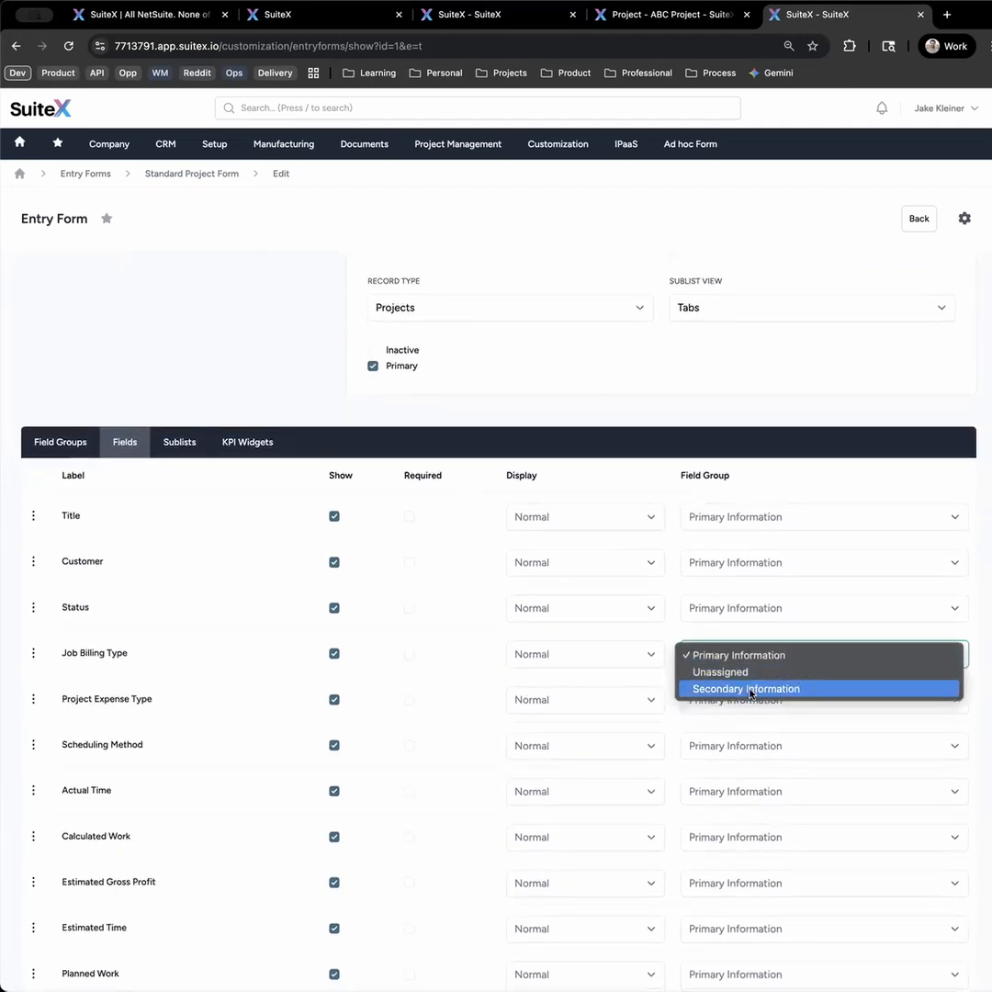
{"action": "left_click", "coordinate": [748, 690]}
{"action": "left_click", "coordinate": [739, 705]}
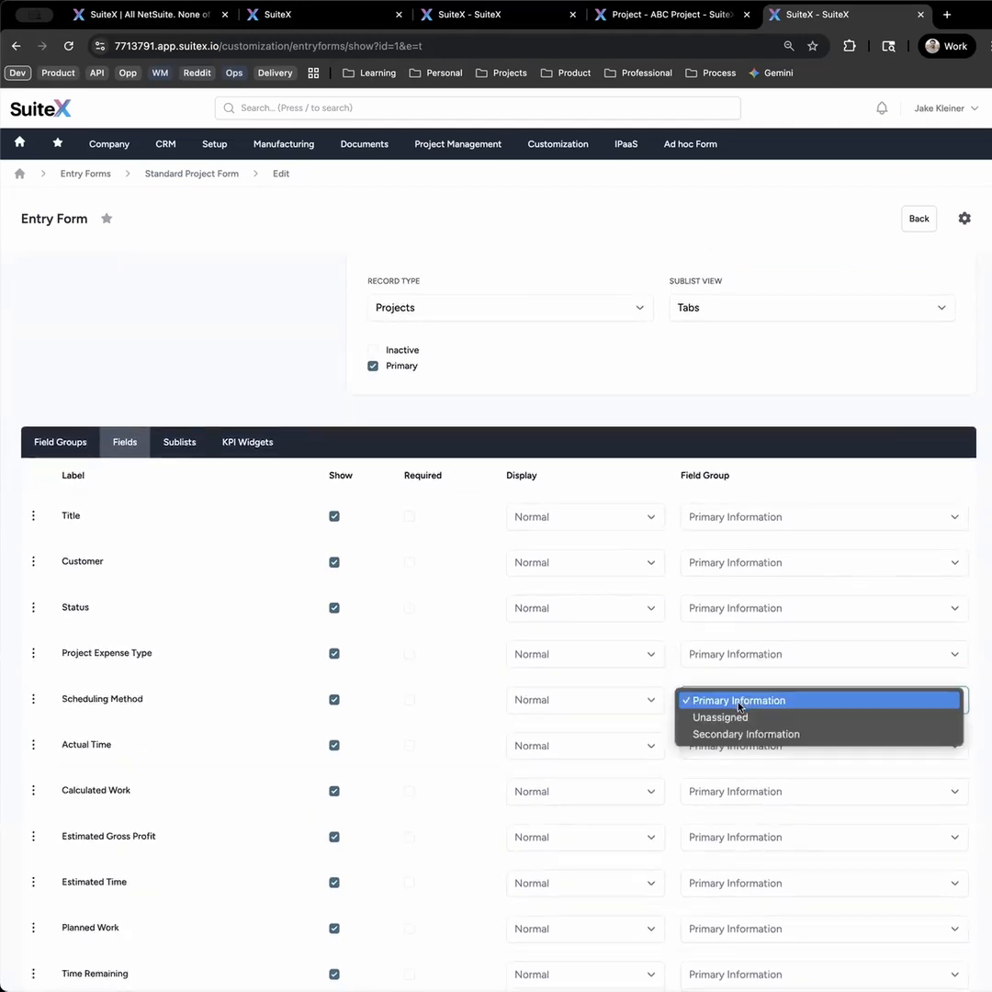
{"action": "left_click", "coordinate": [748, 733]}
{"action": "scroll", "coordinate": [827, 827], "scroll_direction": "down", "scroll_amount": 10}
{"action": "left_click", "coordinate": [950, 962]}
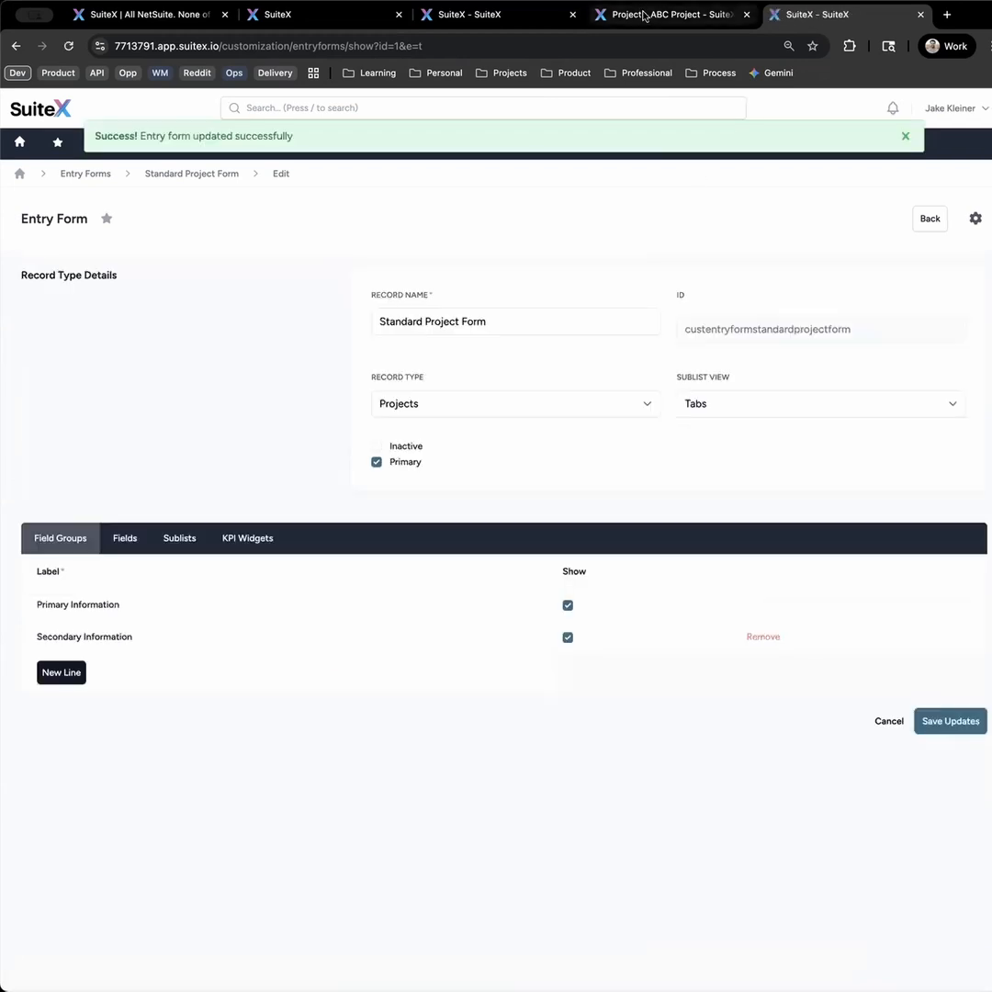
- Reload the ABC Project record, view its Primary Information and Secondary Information sections, and collapse both again
{"action": "left_click", "coordinate": [645, 17]}
{"action": "key", "text": "super+r"}
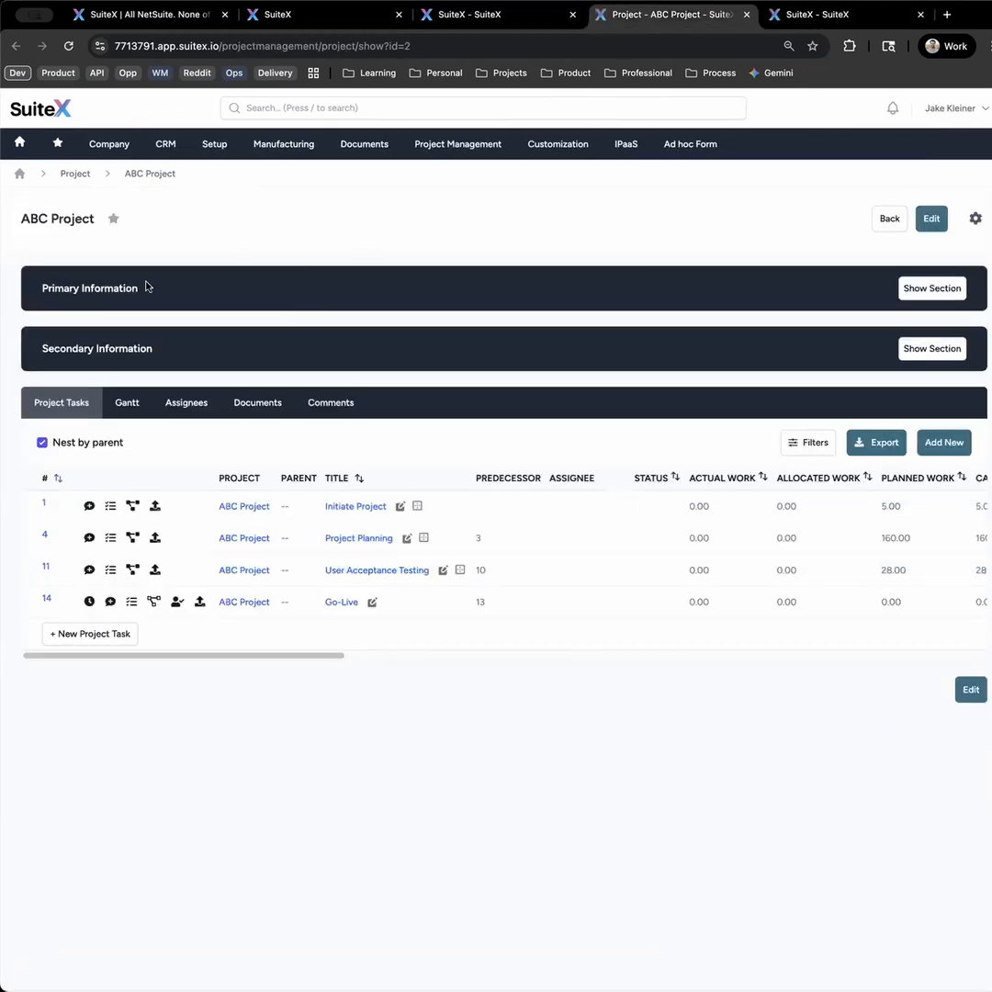
{"action": "left_click_drag", "start_coordinate": [158, 353], "coordinate": [37, 348]}
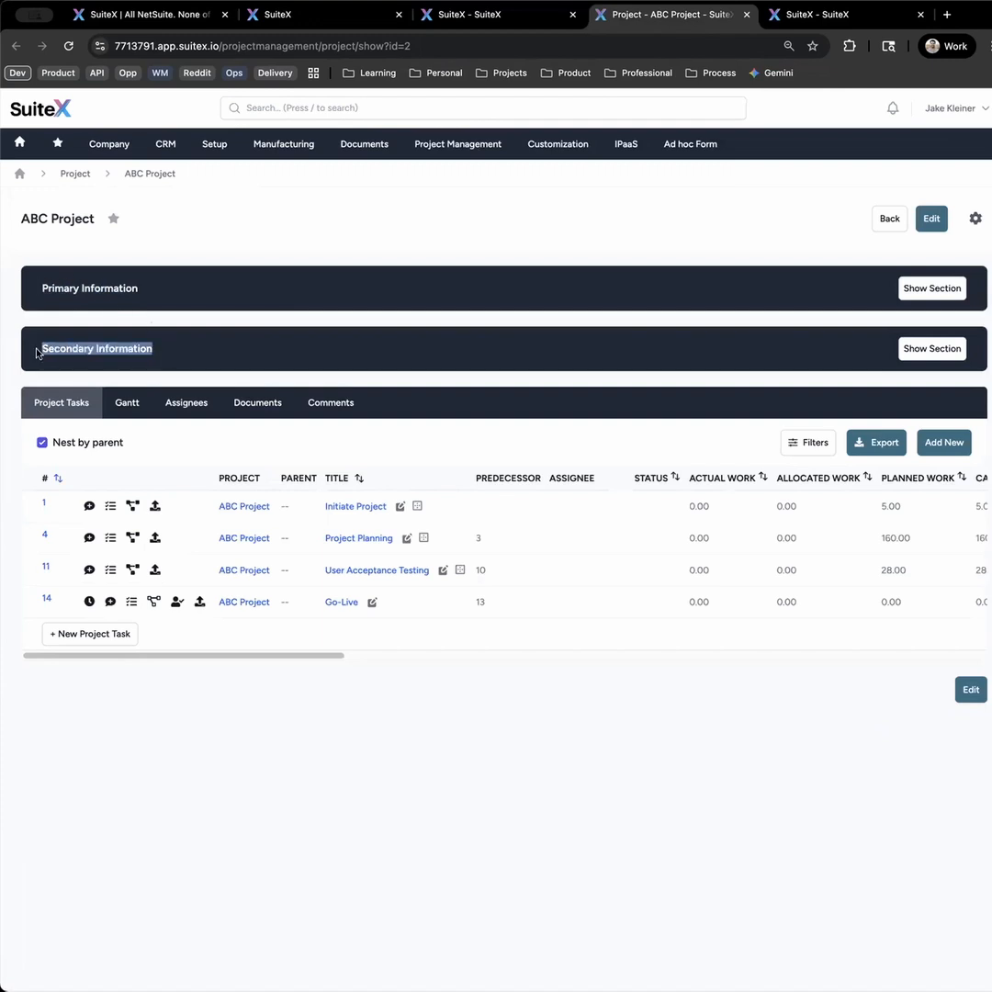
{"action": "left_click", "coordinate": [938, 349]}
{"action": "left_click", "coordinate": [911, 289]}
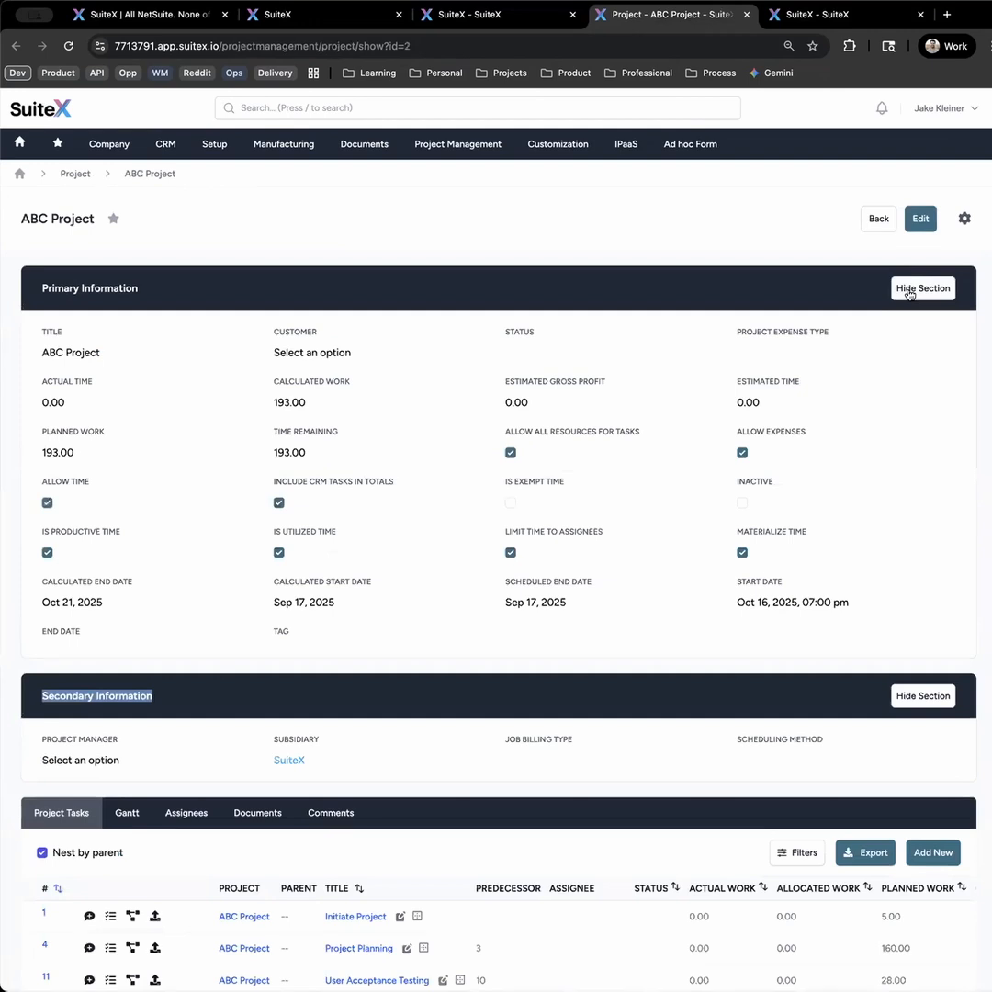
{"action": "left_click", "coordinate": [909, 290]}
{"action": "left_click_drag", "start_coordinate": [864, 404], "coordinate": [107, 397]}
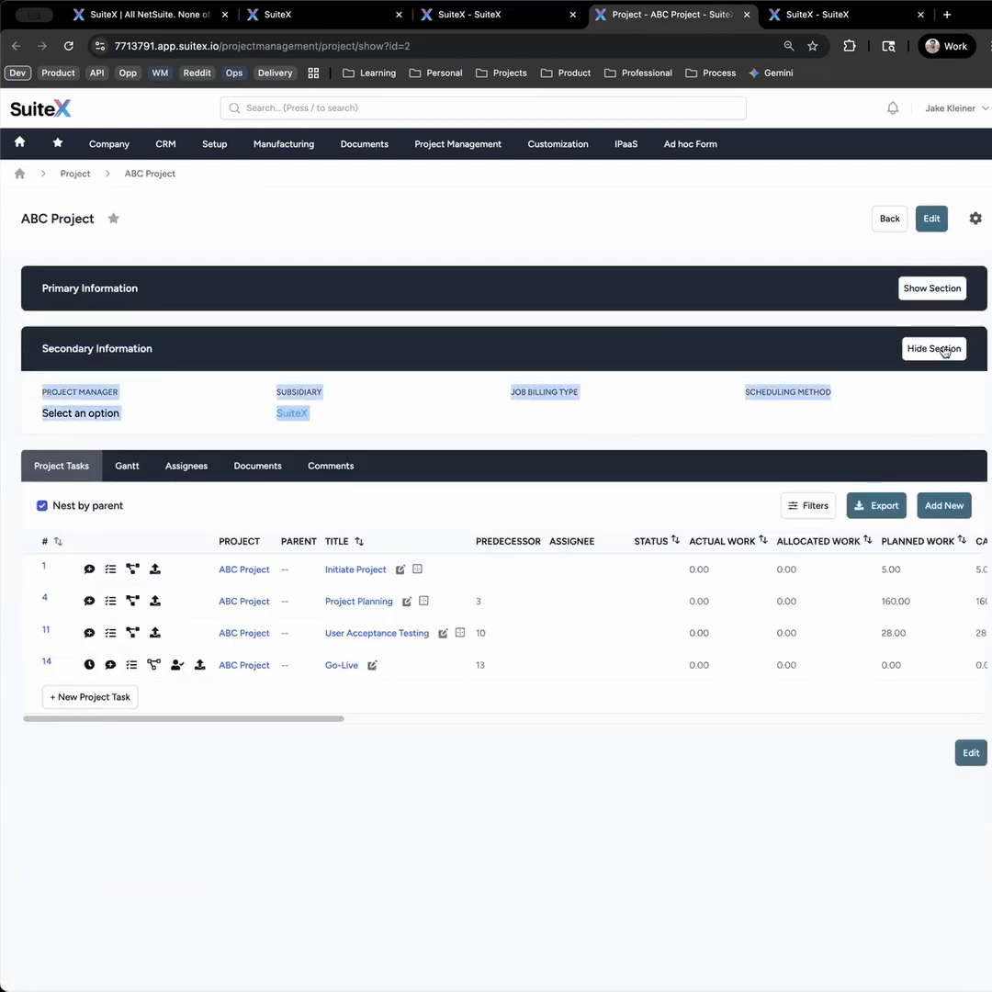
{"action": "left_click", "coordinate": [724, 404]}
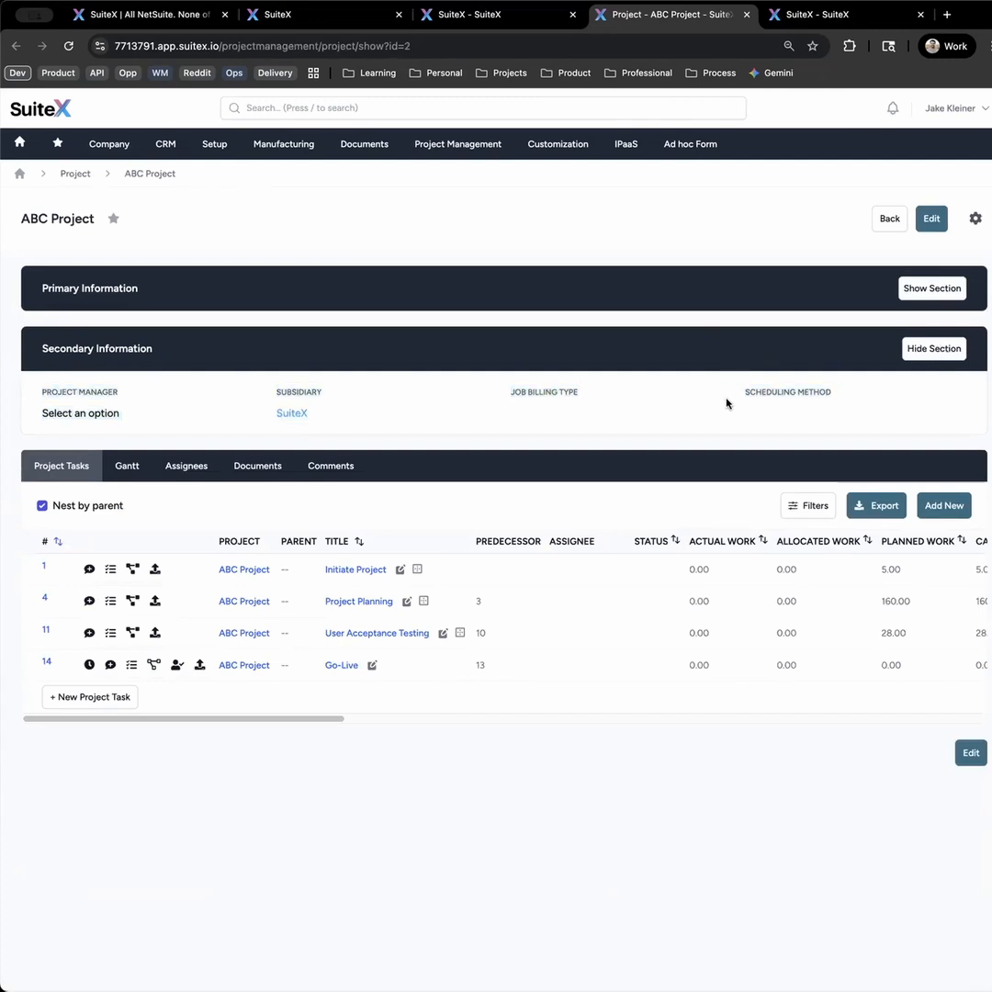
{"action": "left_click", "coordinate": [757, 347]}
- Return to the Standard Project Form's fields and review the ordering, show and display options without changing the Title field
{"action": "left_click", "coordinate": [814, 17]}
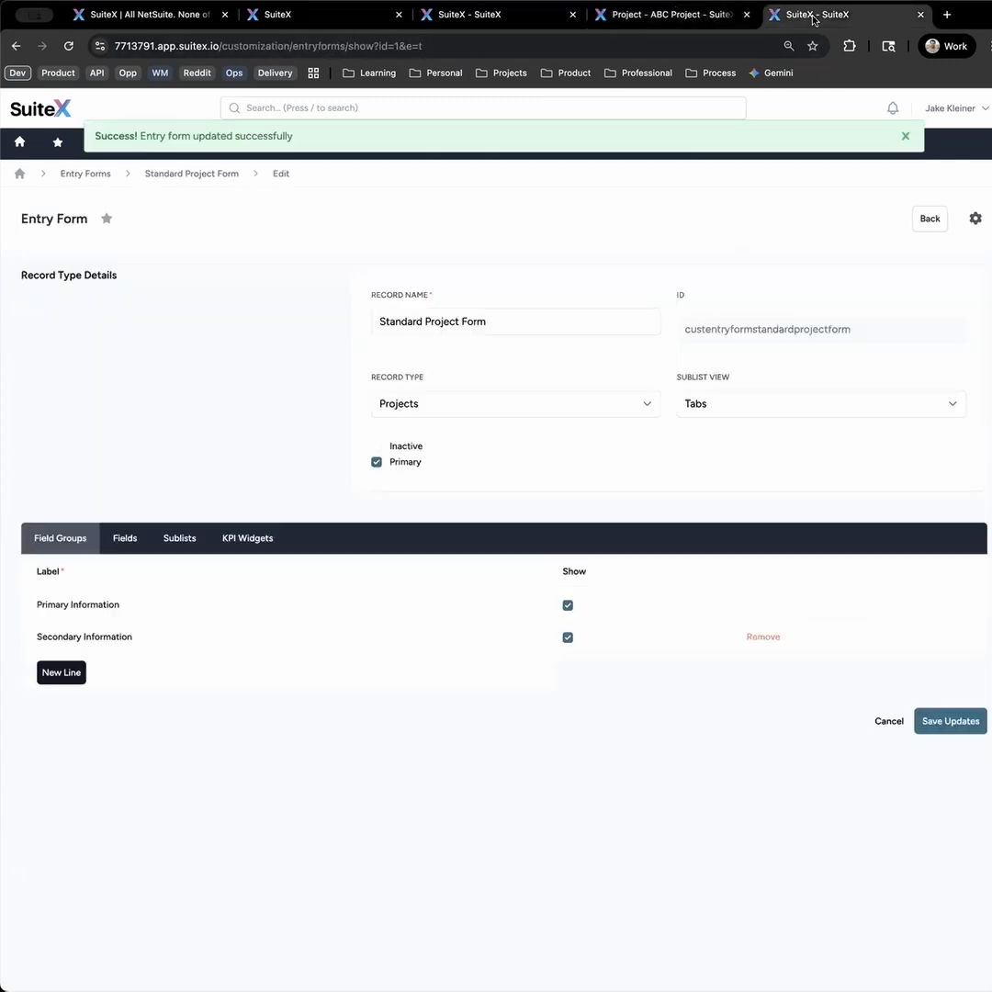
{"action": "left_click", "coordinate": [127, 542]}
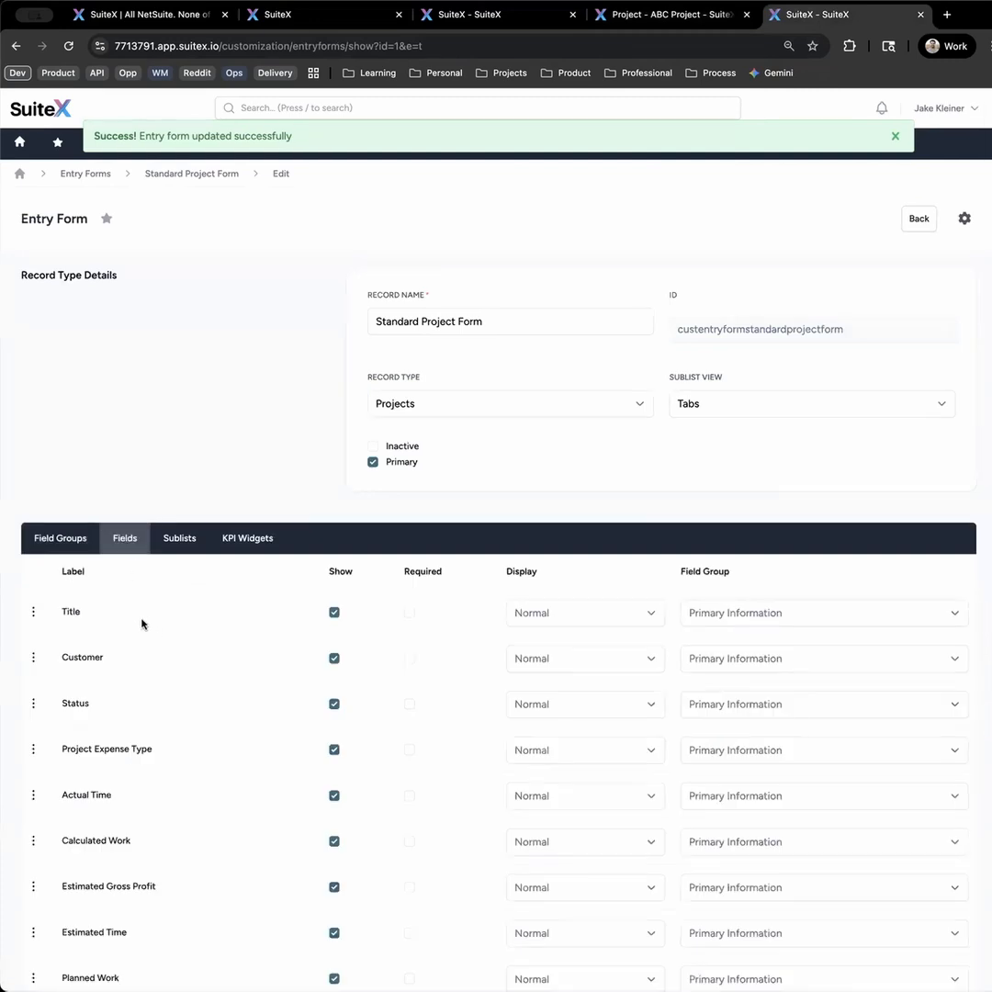
{"action": "scroll", "coordinate": [147, 624], "scroll_direction": "down", "scroll_amount": 1}
{"action": "mouse_move", "coordinate": [35, 619]}
{"action": "left_mouse_down"}
{"action": "mouse_move", "coordinate": [32, 575]}
{"action": "mouse_move", "coordinate": [36, 618]}
{"action": "left_mouse_up"}
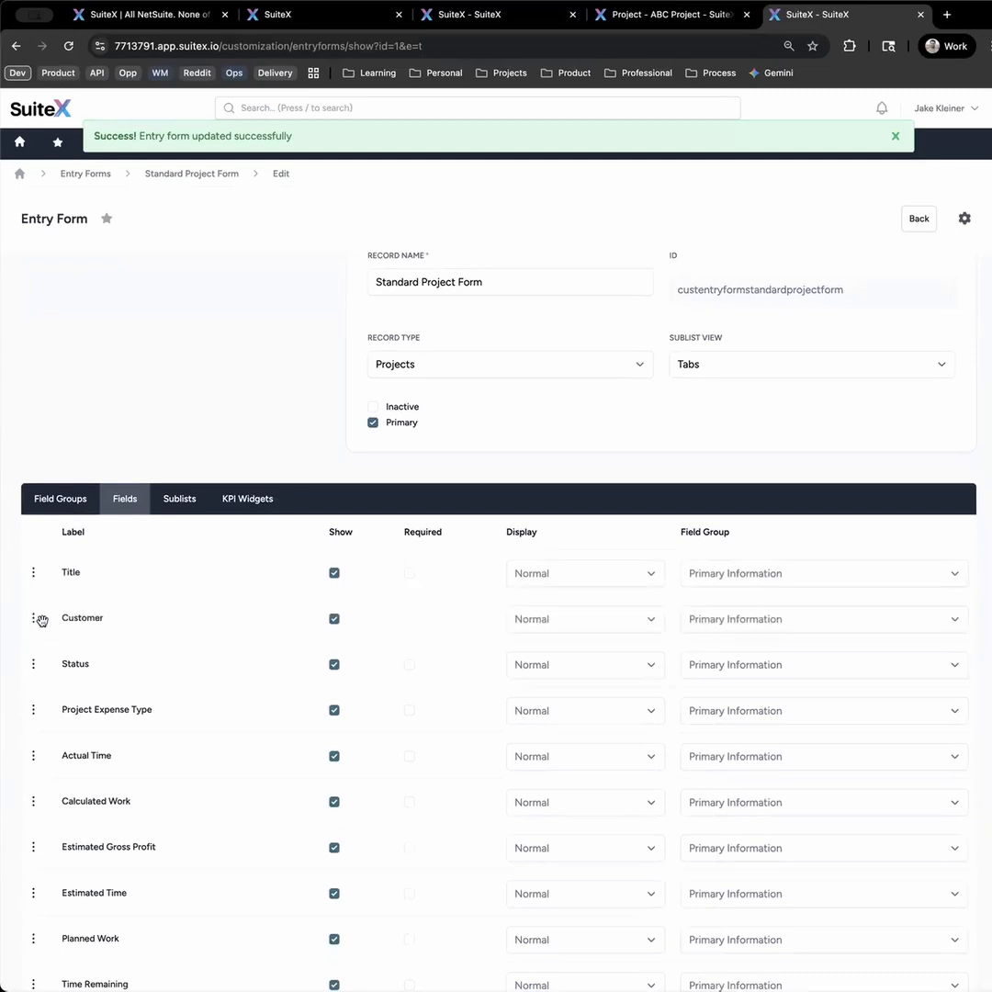
{"action": "left_click", "coordinate": [334, 572]}
{"action": "left_click", "coordinate": [561, 572]}
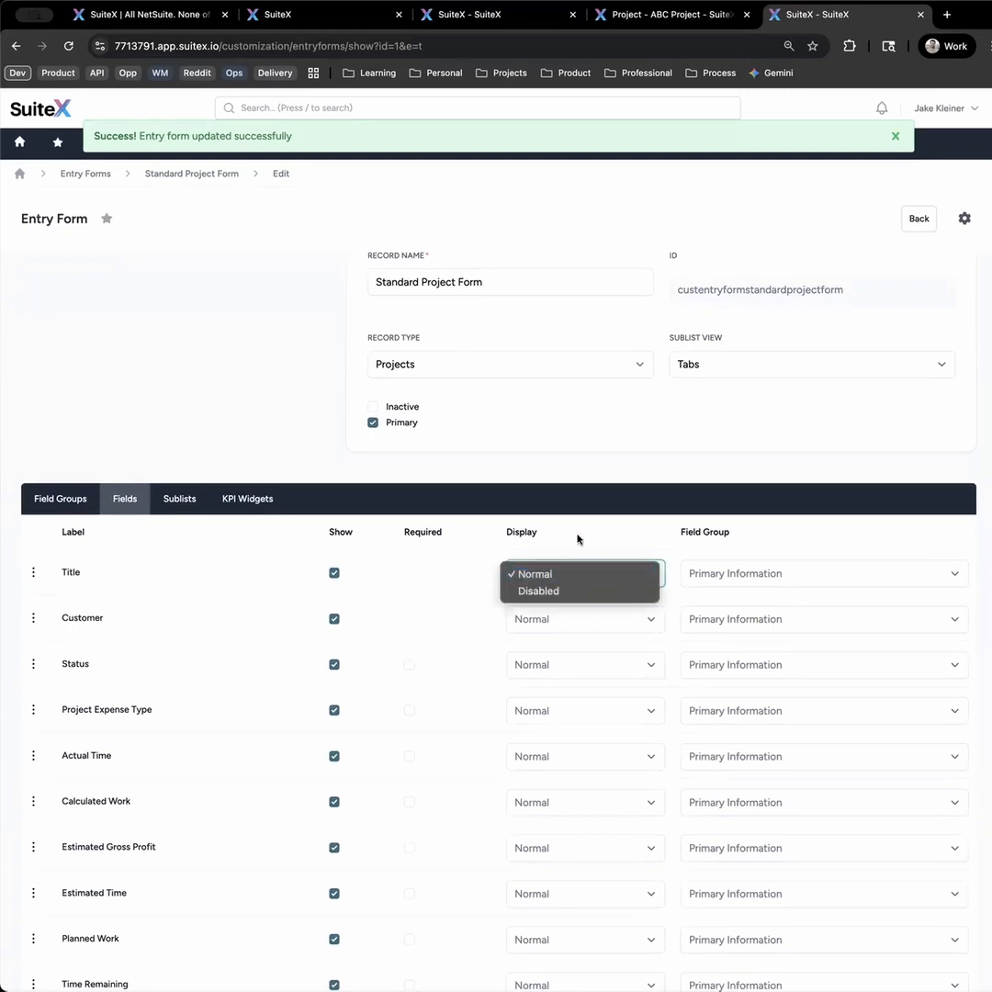
{"action": "left_click", "coordinate": [578, 539]}
- Review the order of the sublists on the Standard Project Form and save the form updates
{"action": "left_click", "coordinate": [195, 505]}
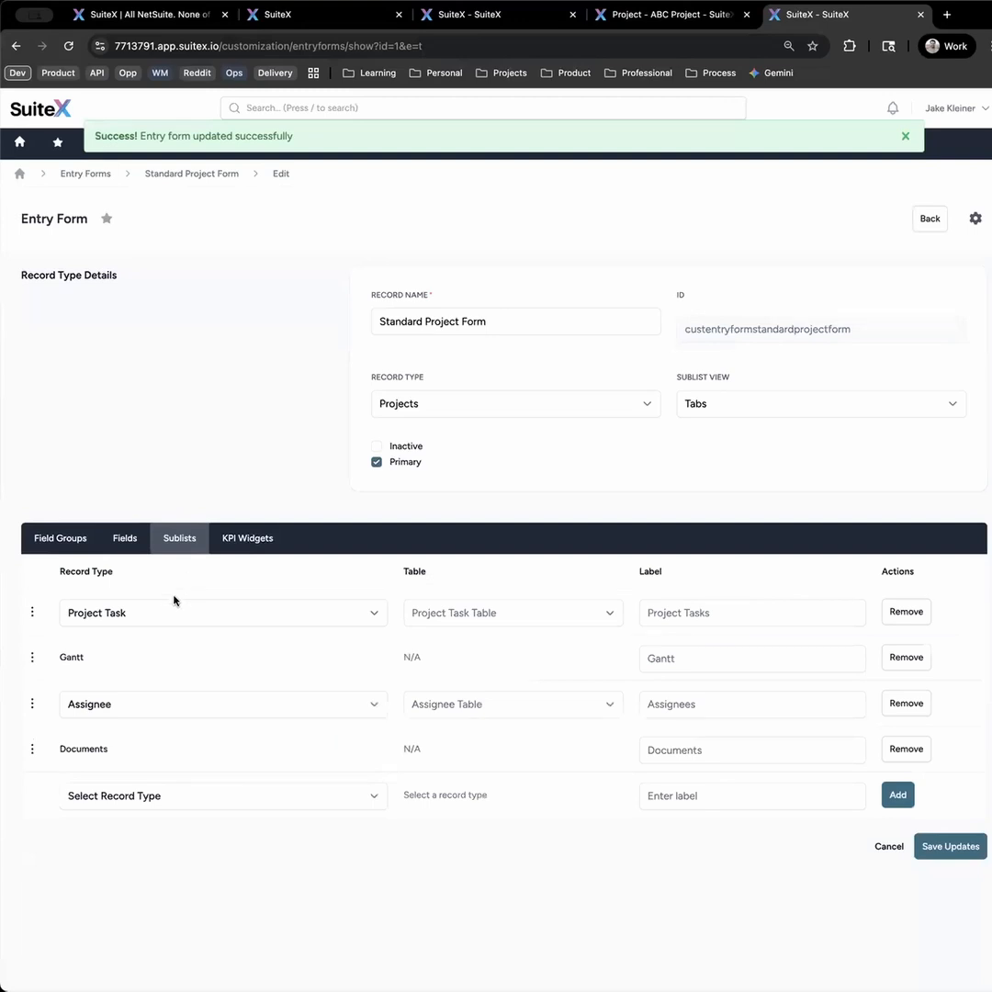
{"action": "mouse_move", "coordinate": [35, 613]}
{"action": "left_mouse_down"}
{"action": "mouse_move", "coordinate": [33, 640]}
{"action": "mouse_move", "coordinate": [36, 621]}
{"action": "left_mouse_up"}
{"action": "mouse_move", "coordinate": [31, 707]}
{"action": "left_mouse_down"}
{"action": "mouse_move", "coordinate": [32, 663]}
{"action": "mouse_move", "coordinate": [28, 707]}
{"action": "left_mouse_up"}
{"action": "left_click", "coordinate": [932, 845]}
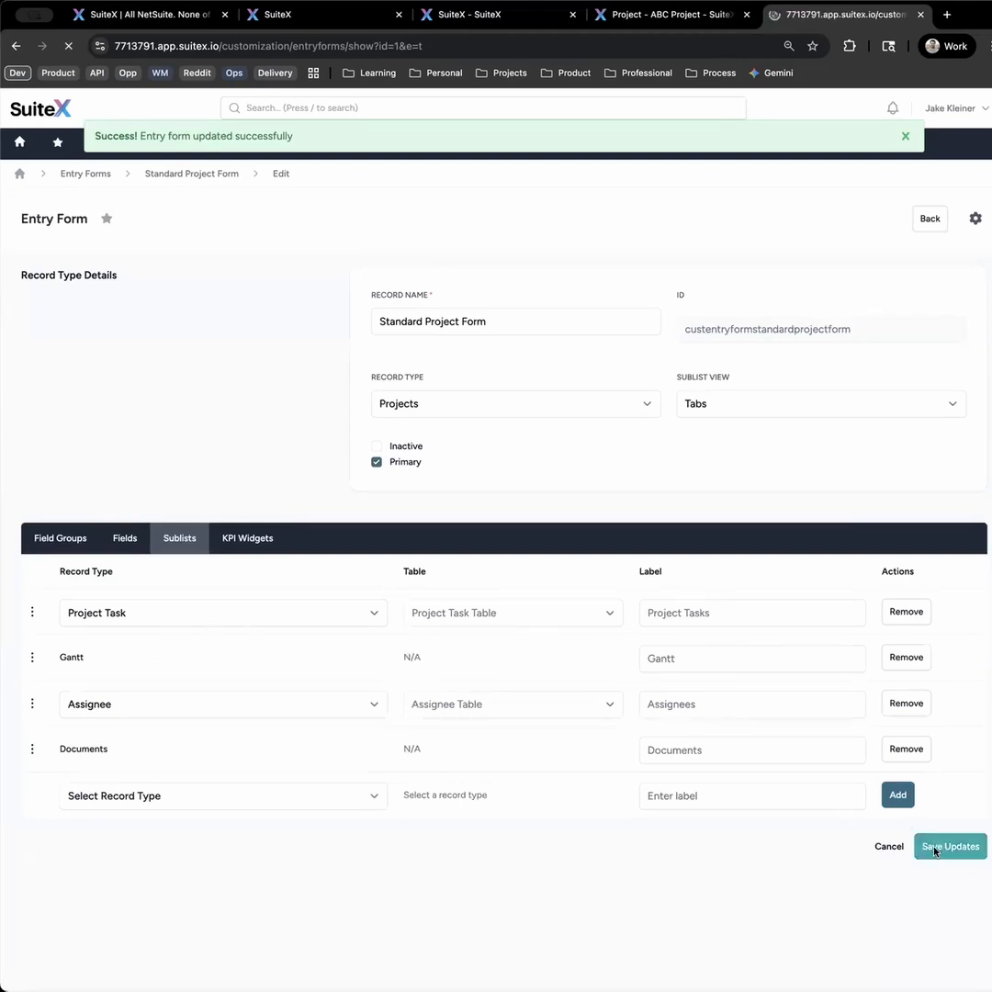
- View the Gantt, Assignees, Documents and Comments sublists of ABC Project and return to its Project Tasks
{"action": "left_click", "coordinate": [627, 15]}
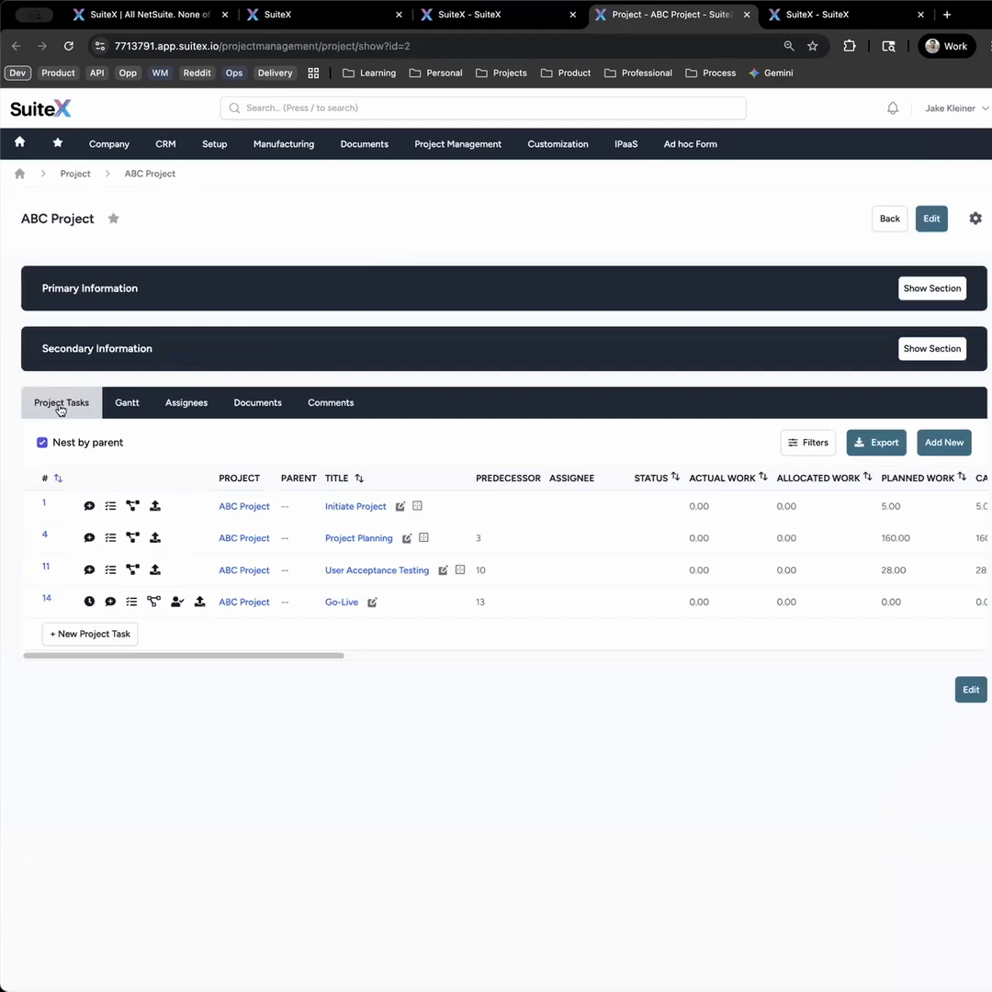
{"action": "left_click", "coordinate": [124, 407]}
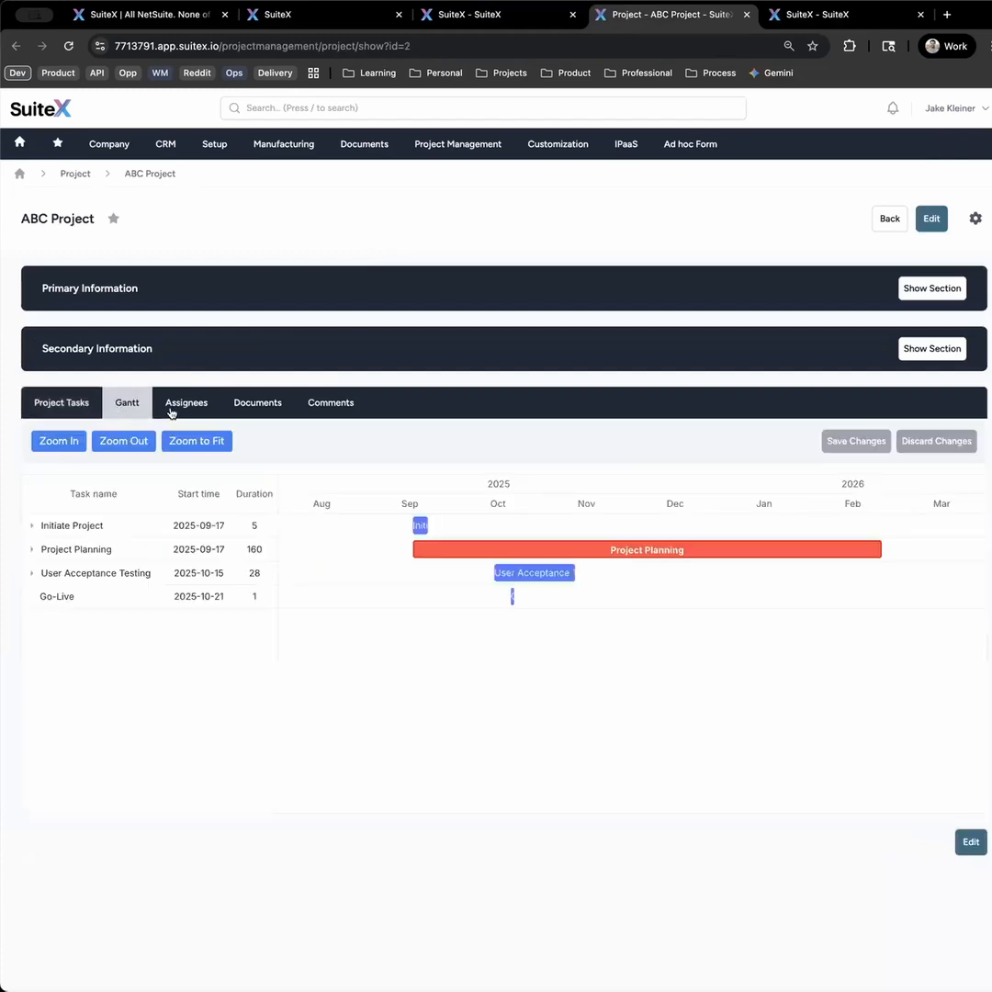
{"action": "left_click", "coordinate": [204, 412]}
{"action": "left_click", "coordinate": [251, 408]}
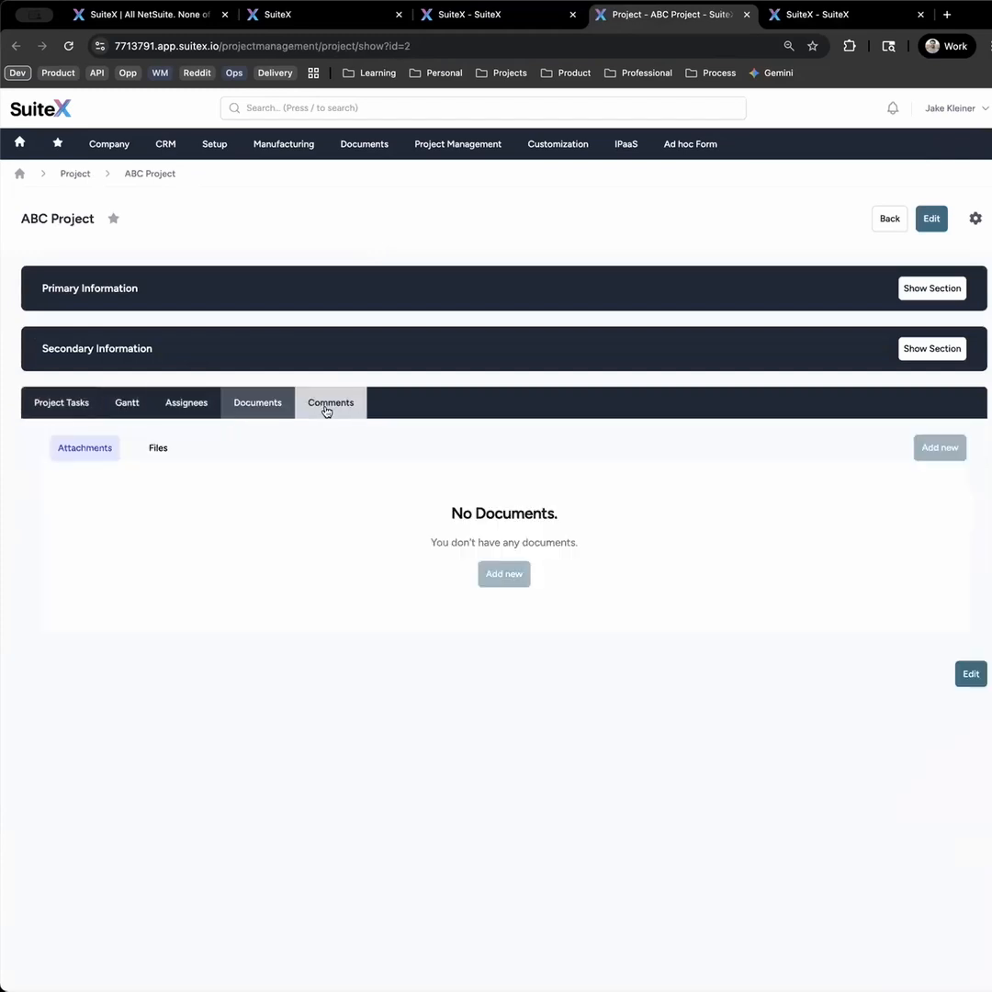
{"action": "left_click", "coordinate": [326, 409]}
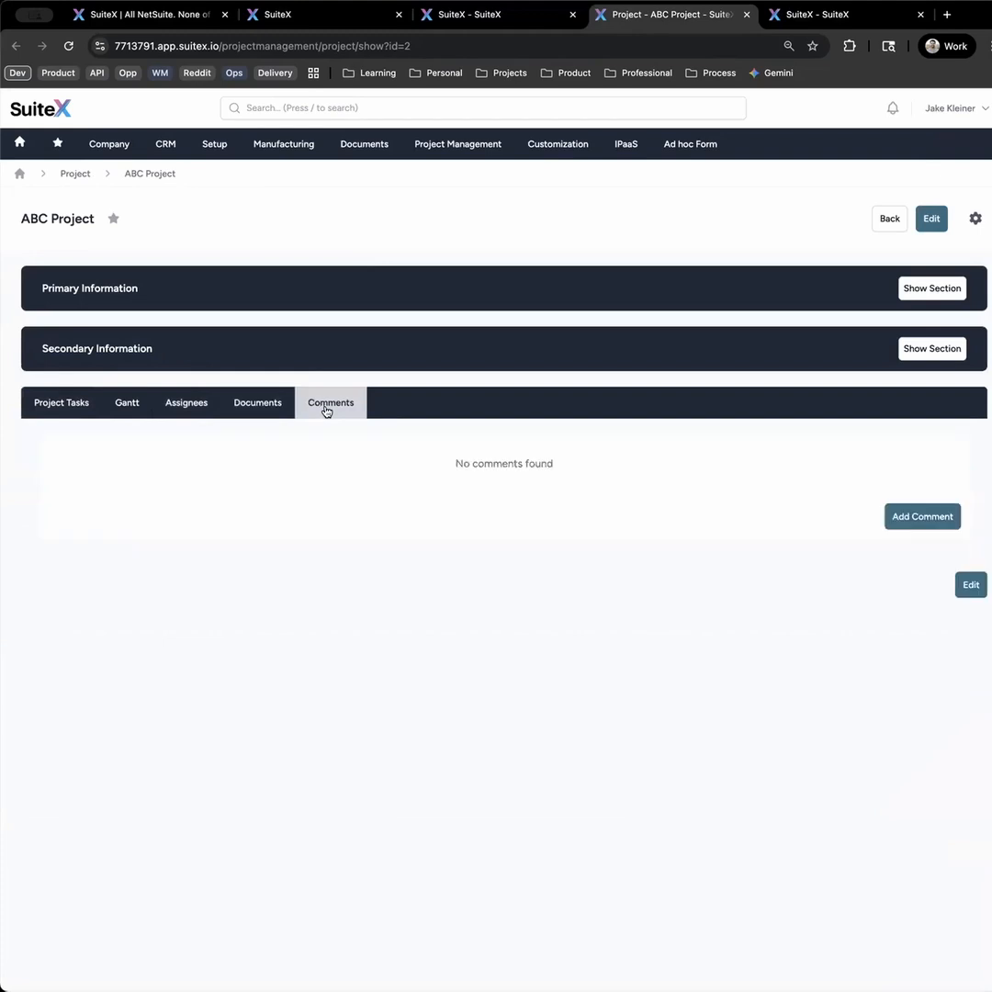
{"action": "left_click", "coordinate": [85, 412]}
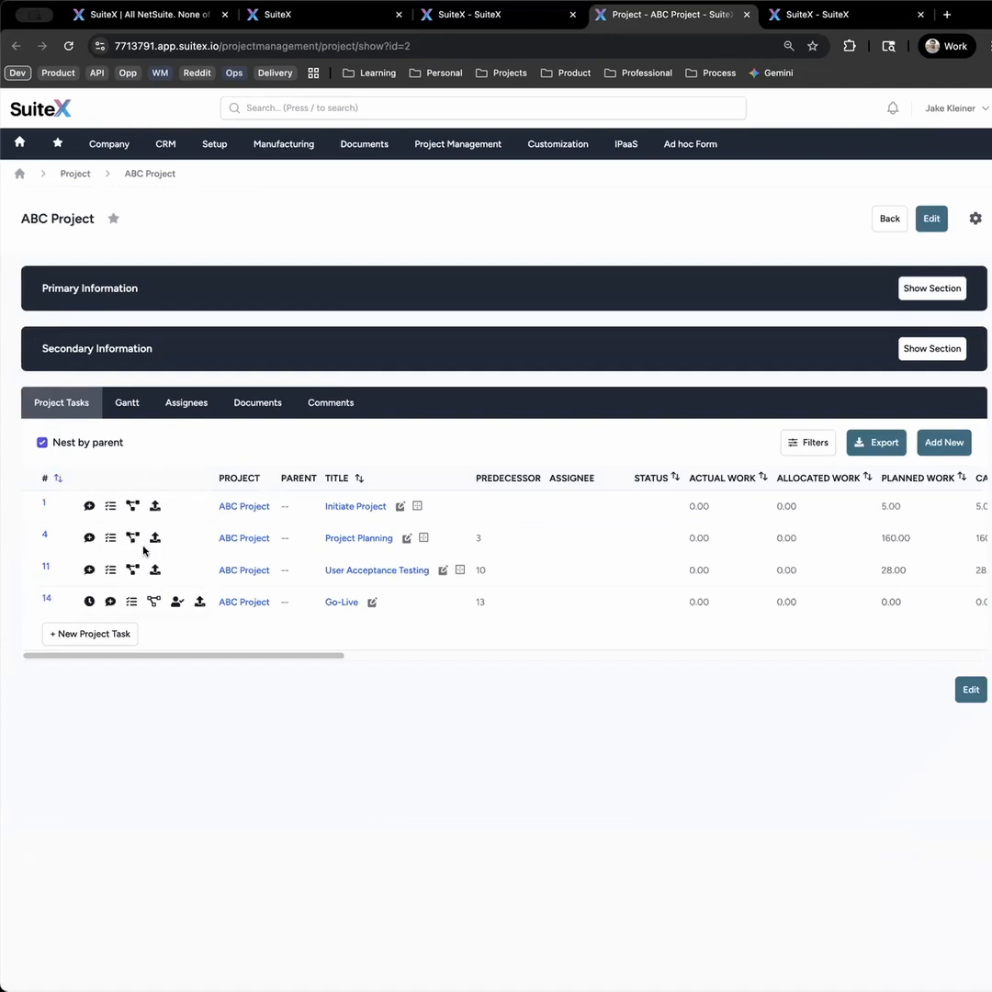
- Show ABC Project's tasks as a flat list by switching off nesting by parent, and switch the nesting back on
{"action": "left_click_drag", "start_coordinate": [69, 220], "coordinate": [22, 221]}
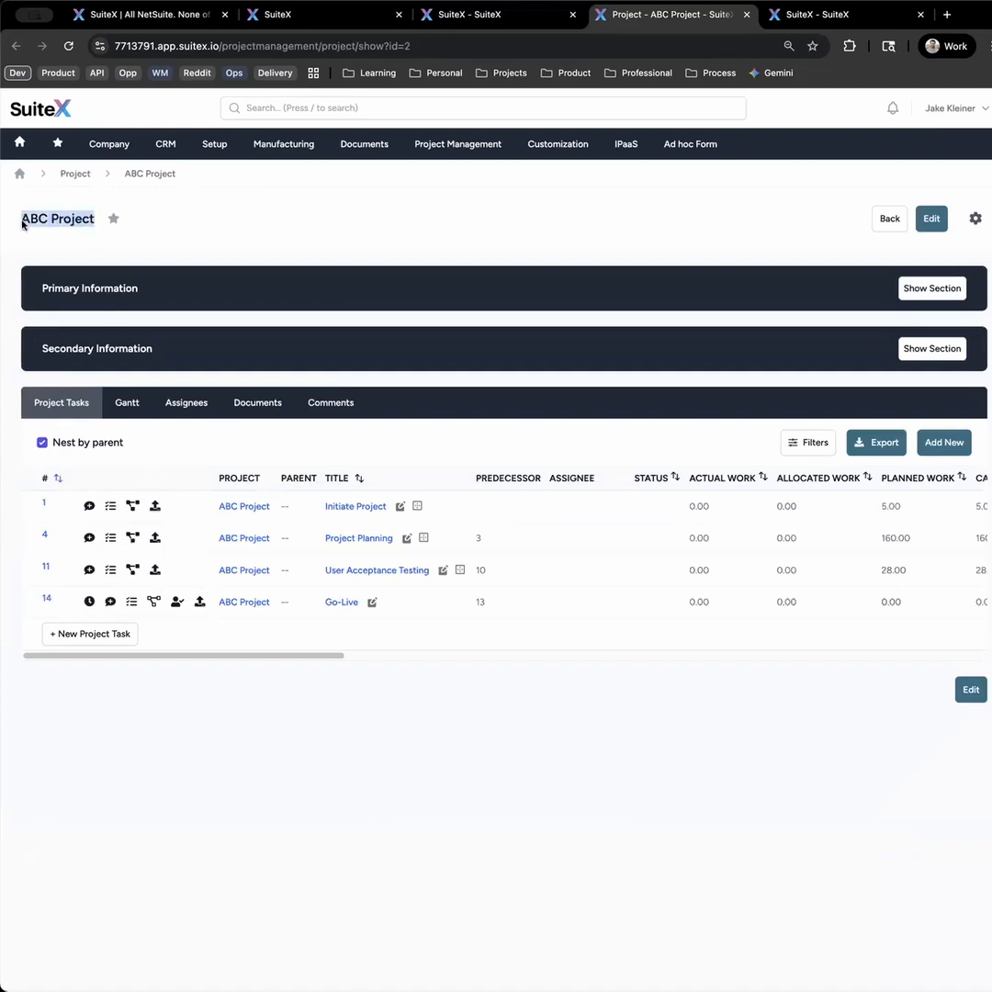
{"action": "left_click", "coordinate": [163, 446]}
{"action": "left_click", "coordinate": [42, 444]}
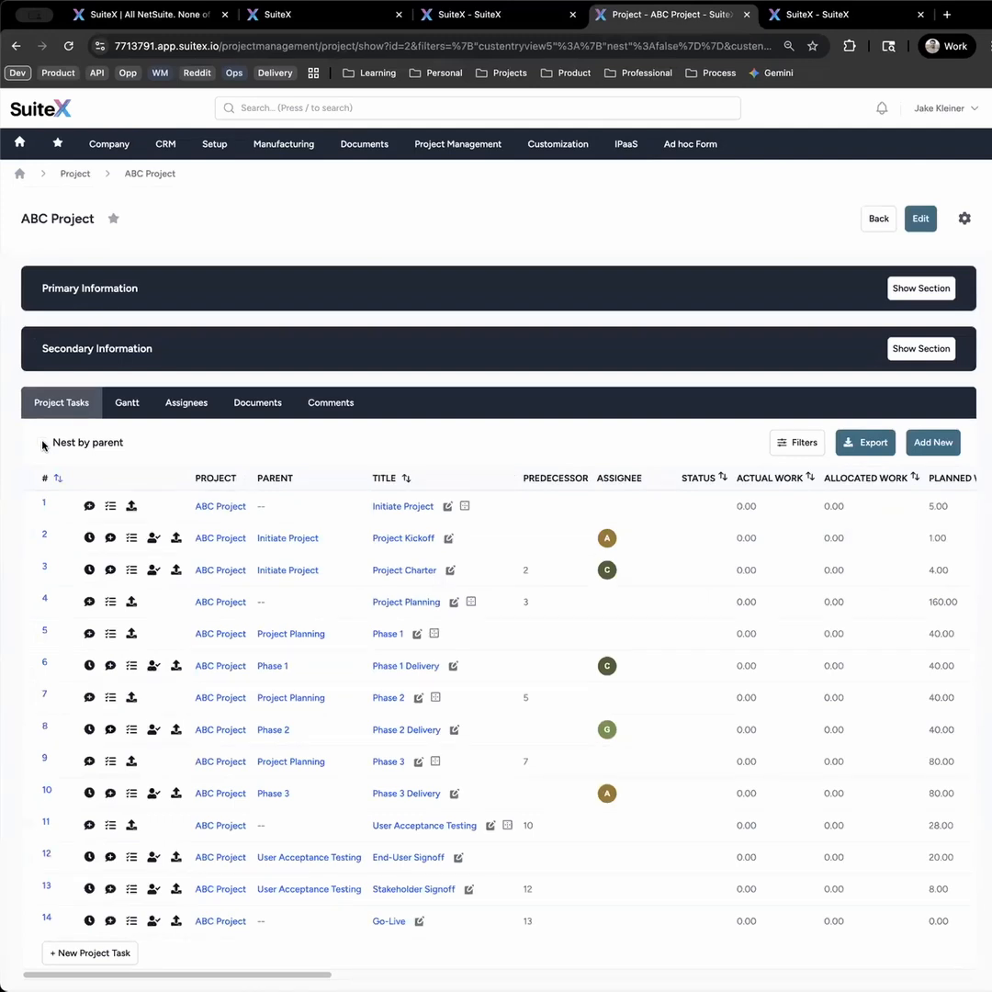
{"action": "left_click", "coordinate": [41, 443]}
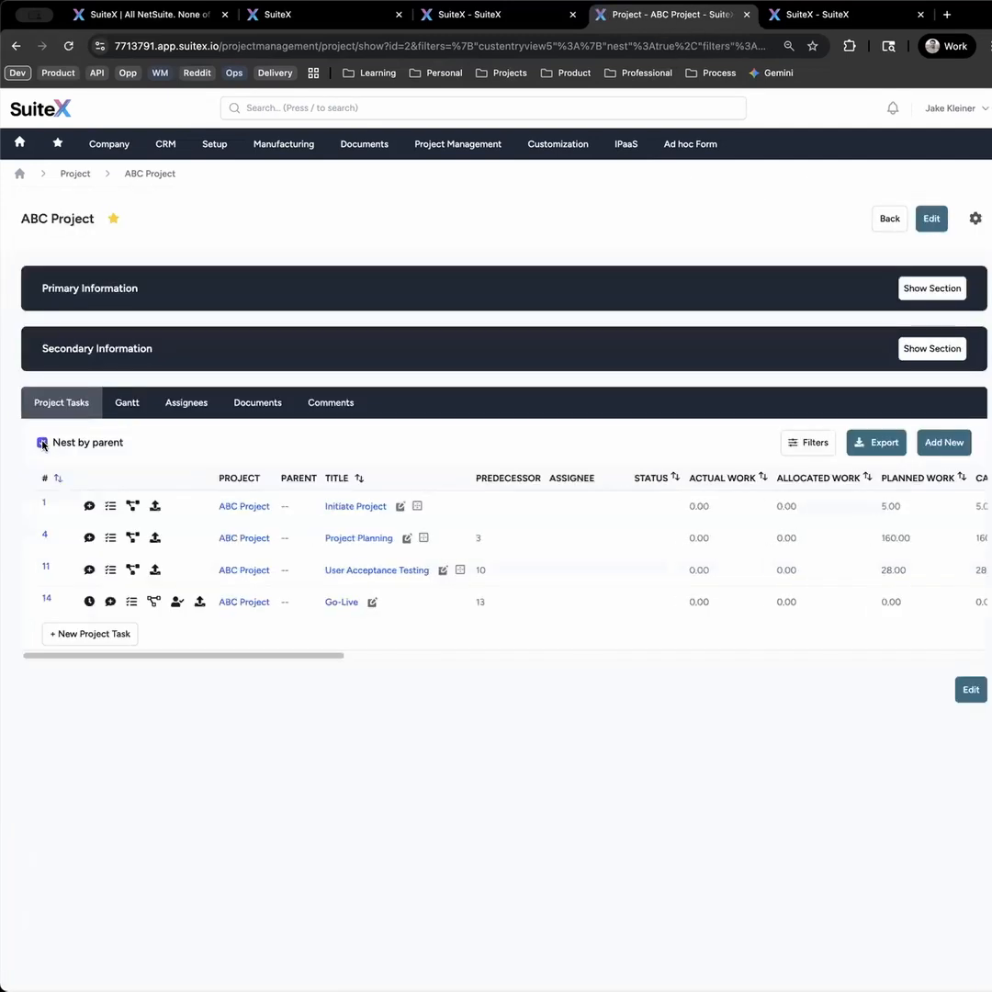
- Expand the nested tasks under Initiate Project, Project Planning and Phase 1, and examine the task columns across the full table width
{"action": "left_click", "coordinate": [133, 508]}
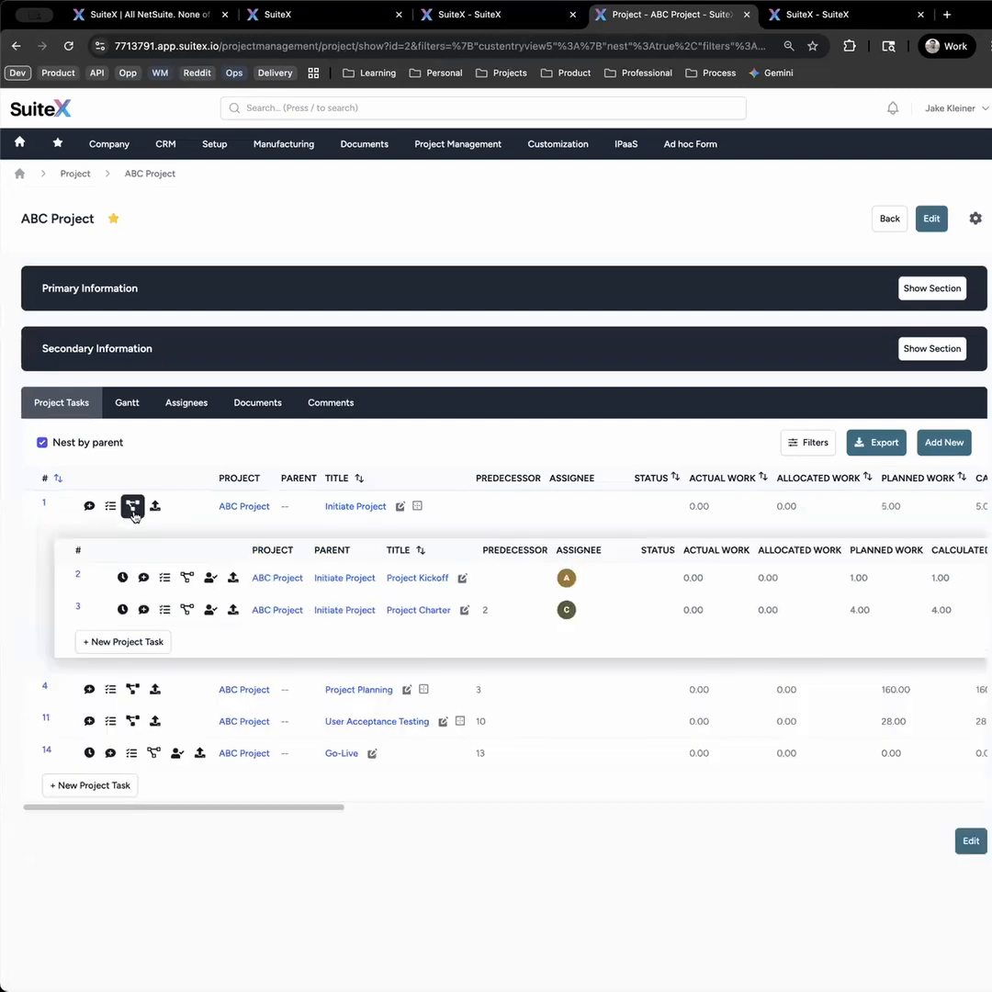
{"action": "left_click", "coordinate": [133, 689]}
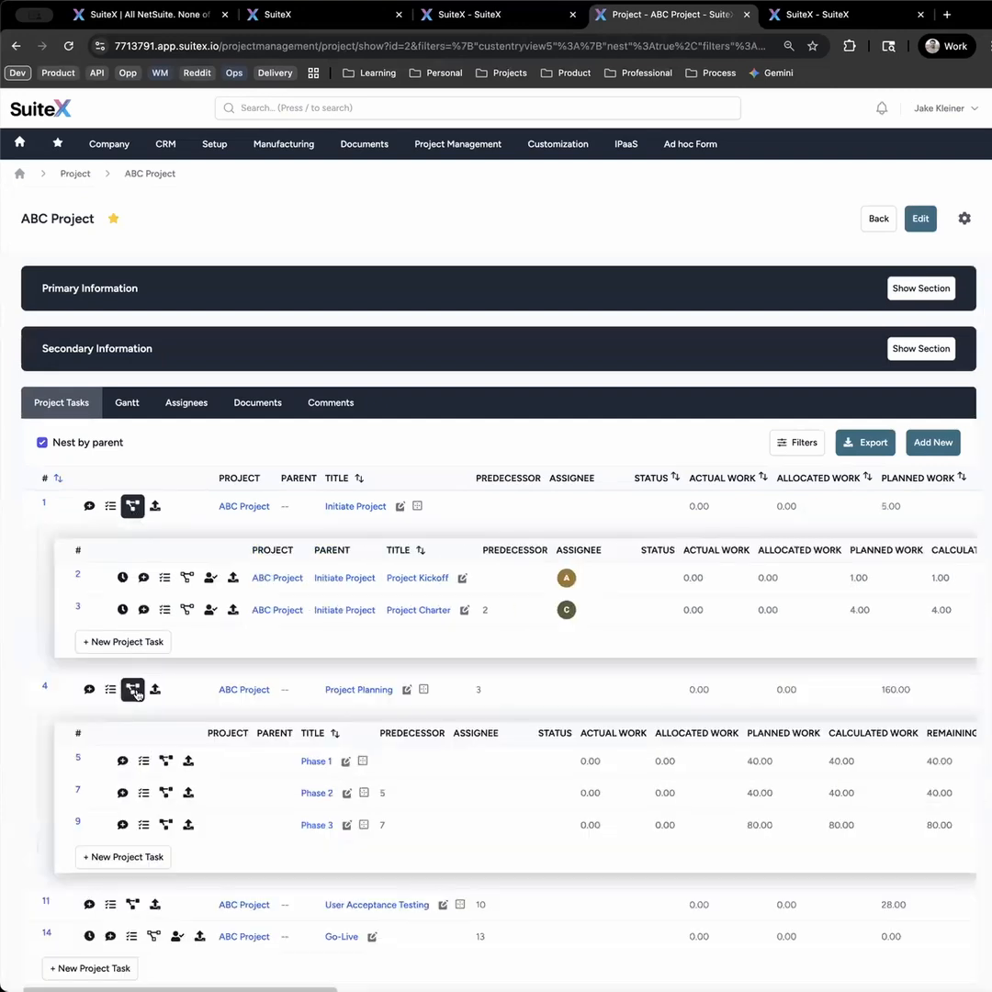
{"action": "scroll", "coordinate": [147, 707], "scroll_direction": "down", "scroll_amount": 1}
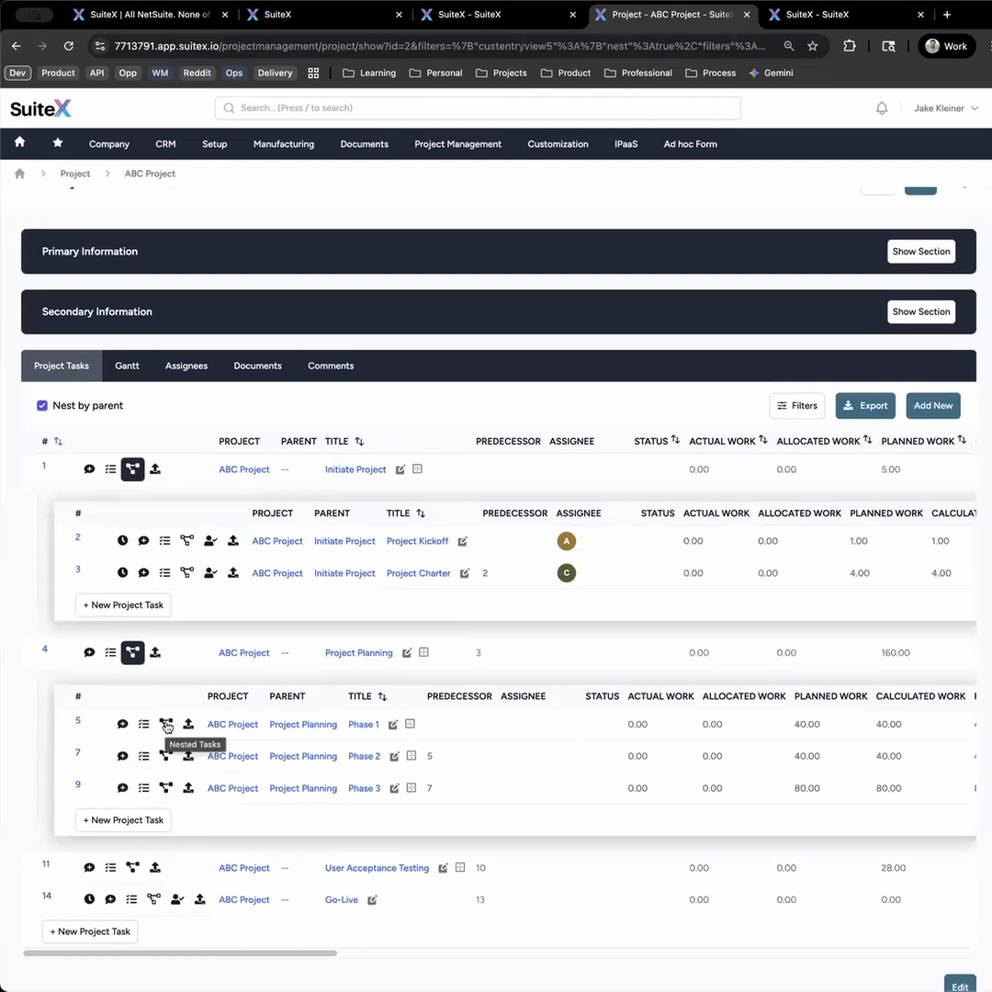
{"action": "left_click", "coordinate": [166, 724]}
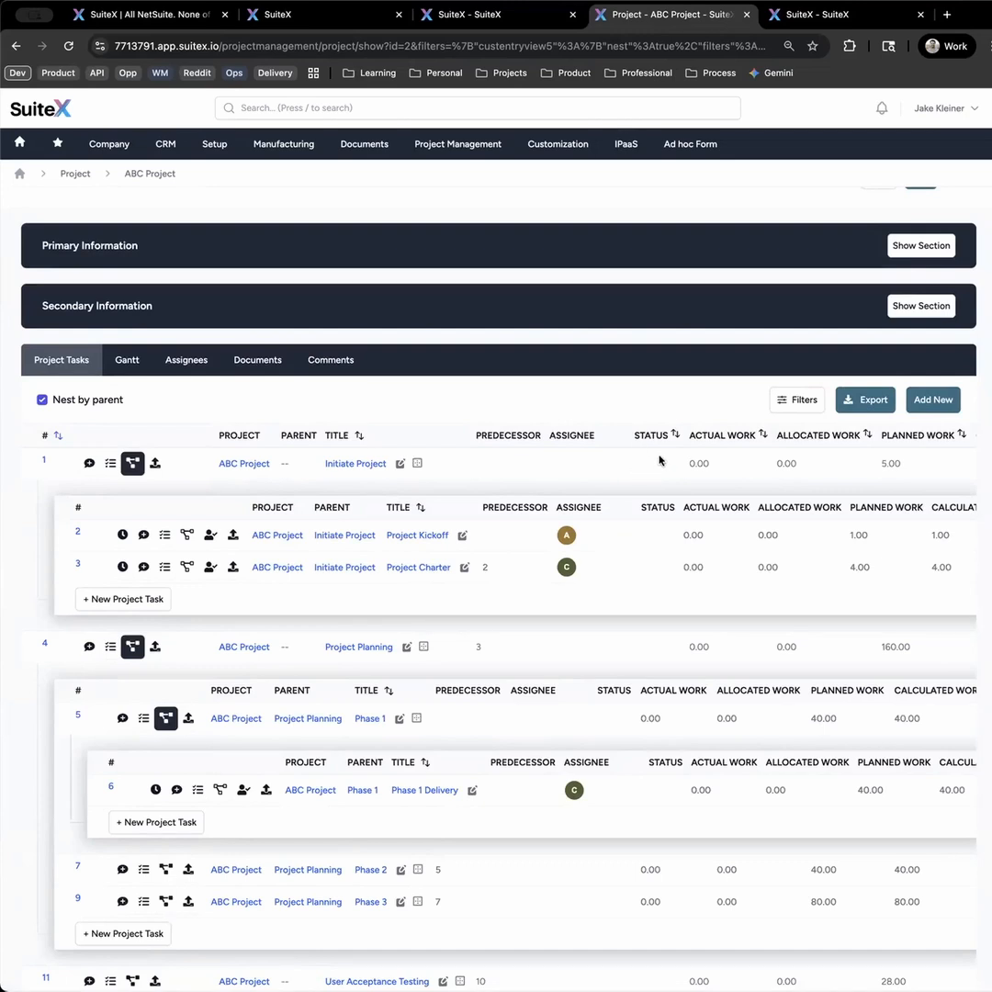
{"action": "scroll", "coordinate": [658, 460], "scroll_direction": "right", "scroll_amount": 10}
{"action": "scroll", "coordinate": [624, 470], "scroll_direction": "right", "scroll_amount": 10}
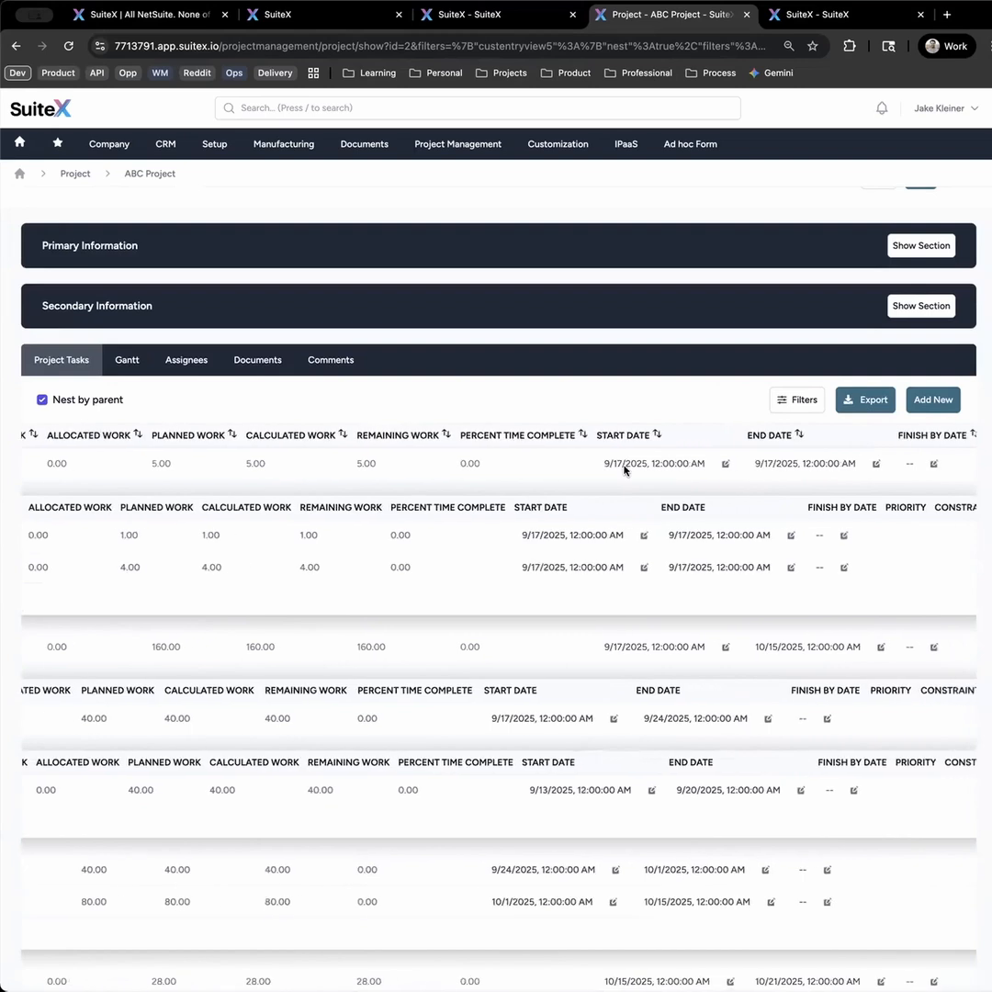
{"action": "scroll", "coordinate": [624, 471], "scroll_direction": "right", "scroll_amount": 10}
{"action": "scroll", "coordinate": [623, 470], "scroll_direction": "right", "scroll_amount": 4}
{"action": "scroll", "coordinate": [624, 471], "scroll_direction": "left", "scroll_amount": 20}
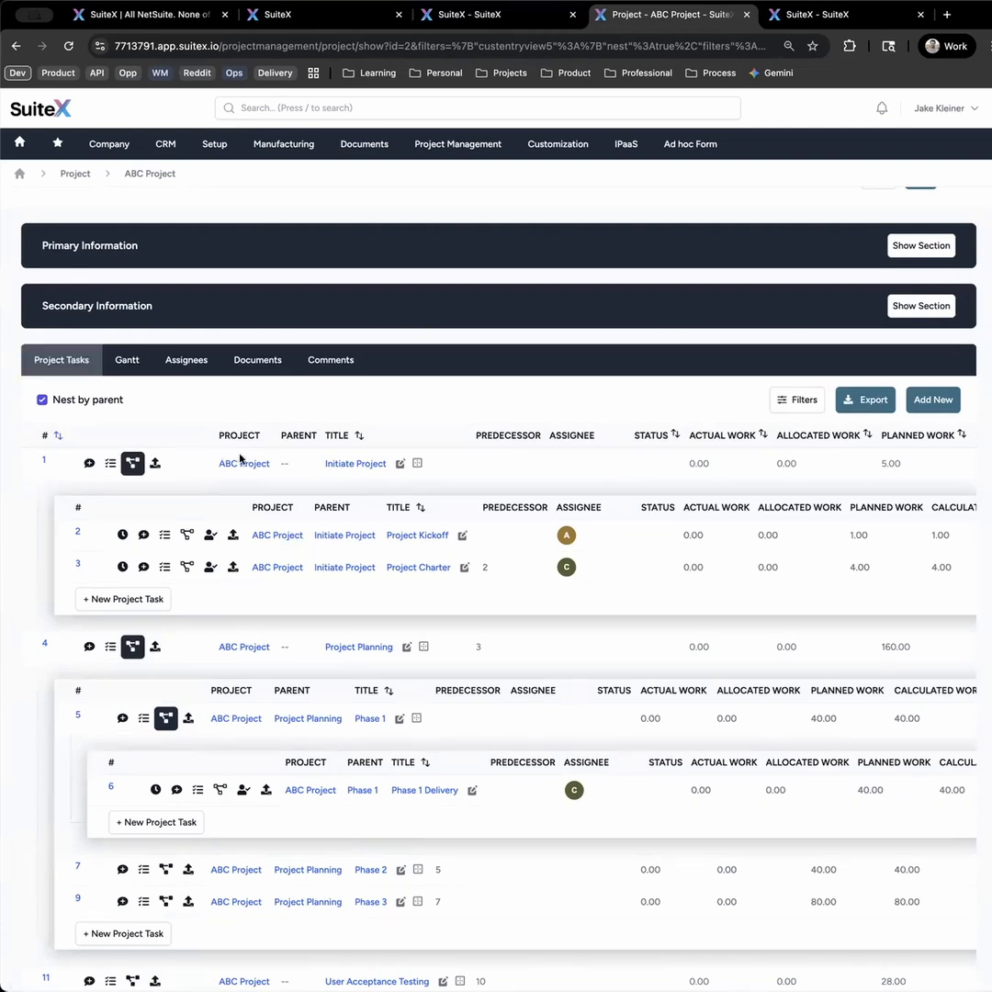
{"action": "scroll", "coordinate": [76, 317], "scroll_direction": "up", "scroll_amount": 1}
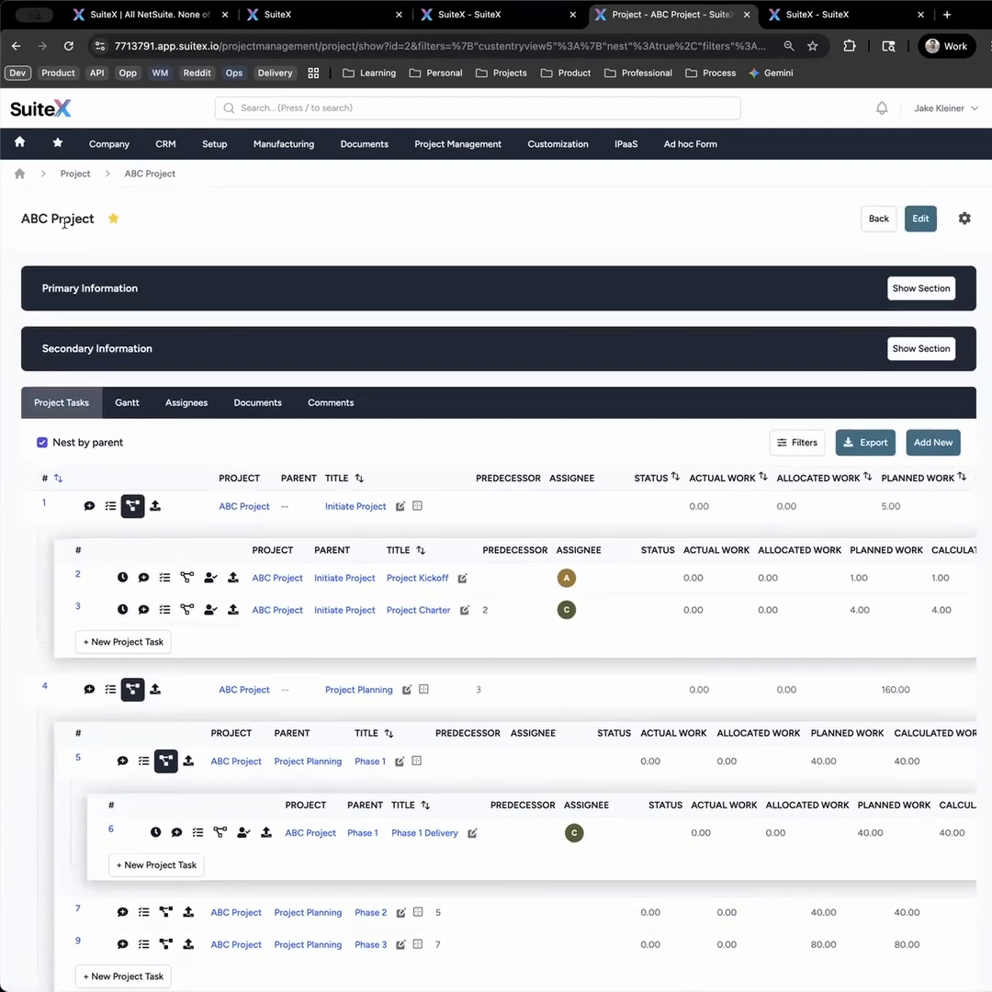
- Open the Table Builder list in a separate browser tab and start editing the Project Task Table
{"action": "left_click", "coordinate": [551, 145]}
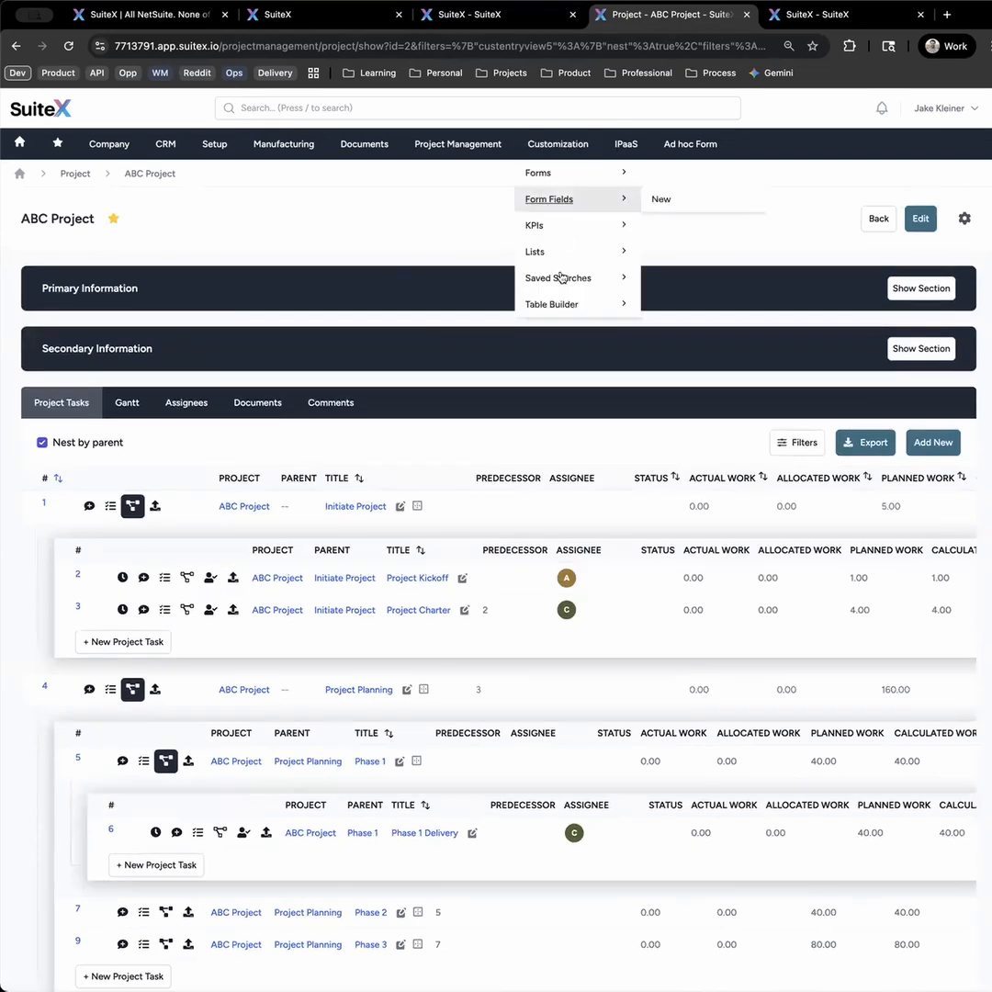
{"action": "left_click", "coordinate": [553, 306], "text": "super"}
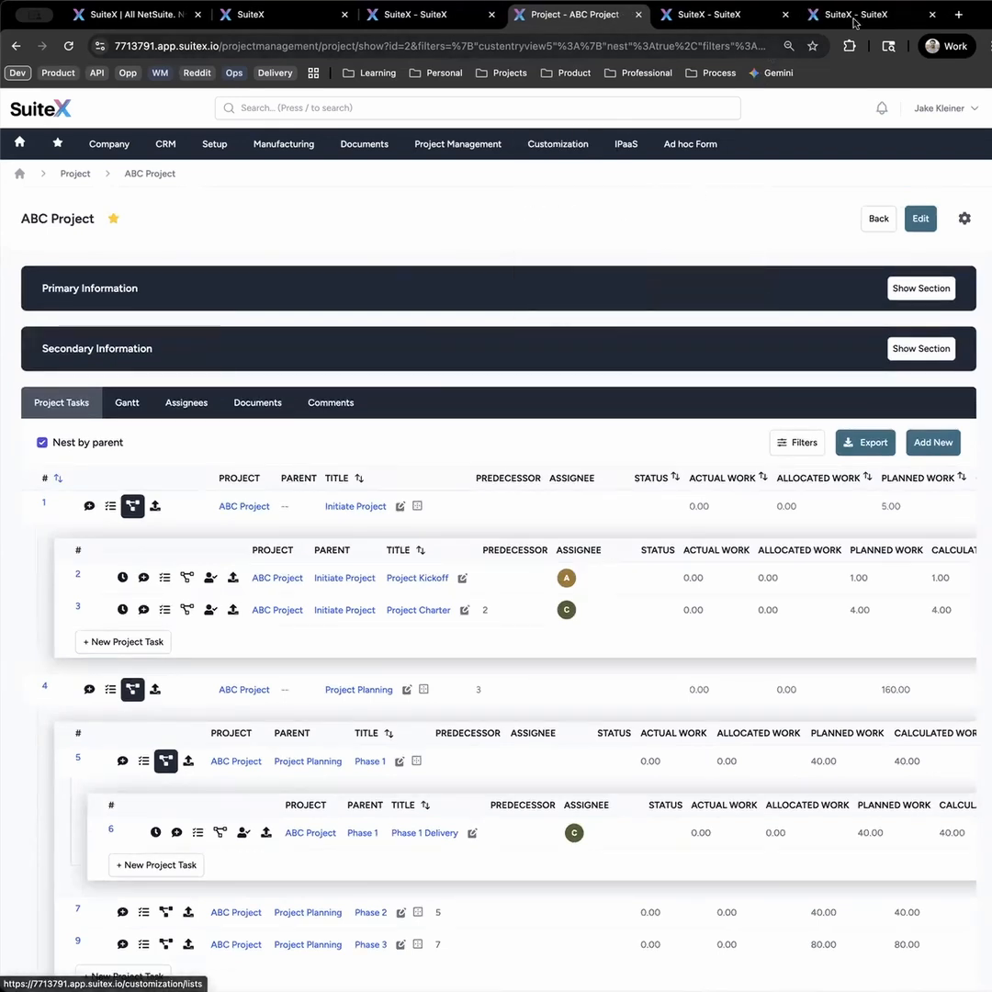
{"action": "left_click", "coordinate": [879, 15]}
{"action": "left_click_drag", "start_coordinate": [186, 418], "coordinate": [111, 418]}
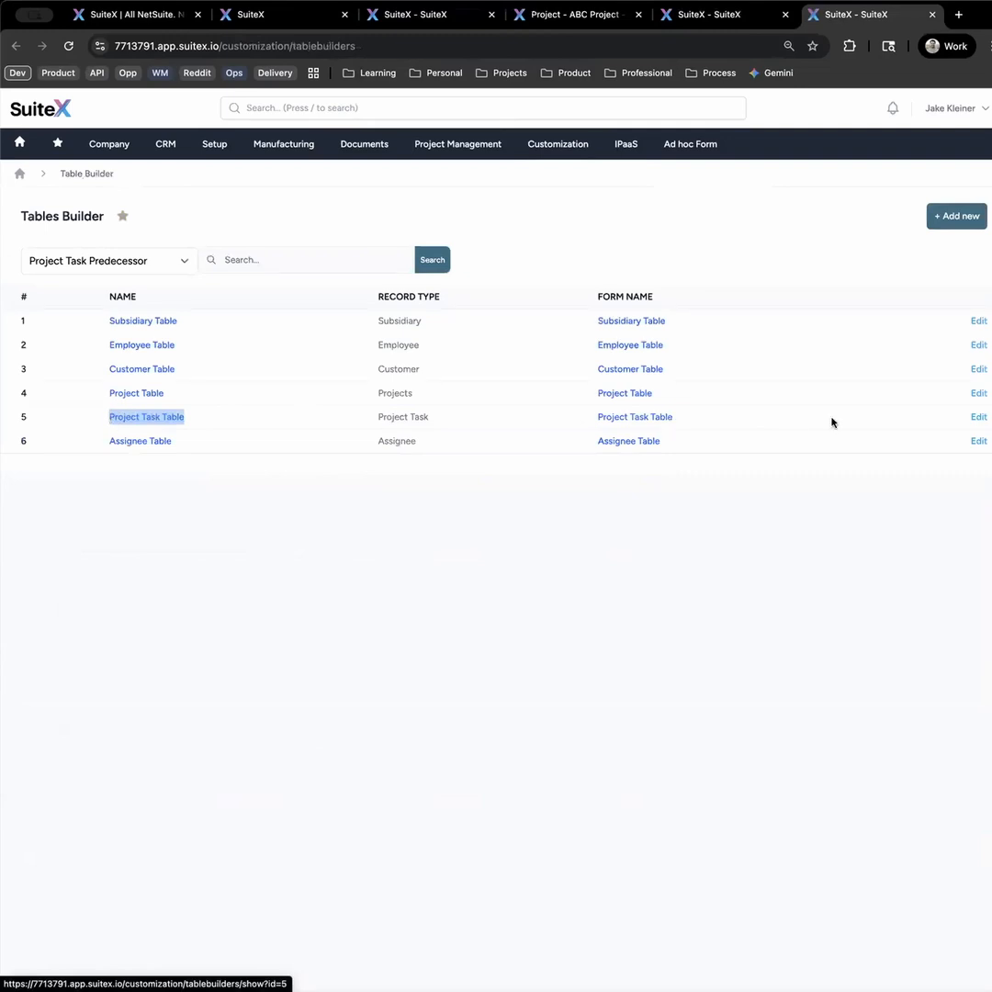
{"action": "left_click", "coordinate": [979, 416]}
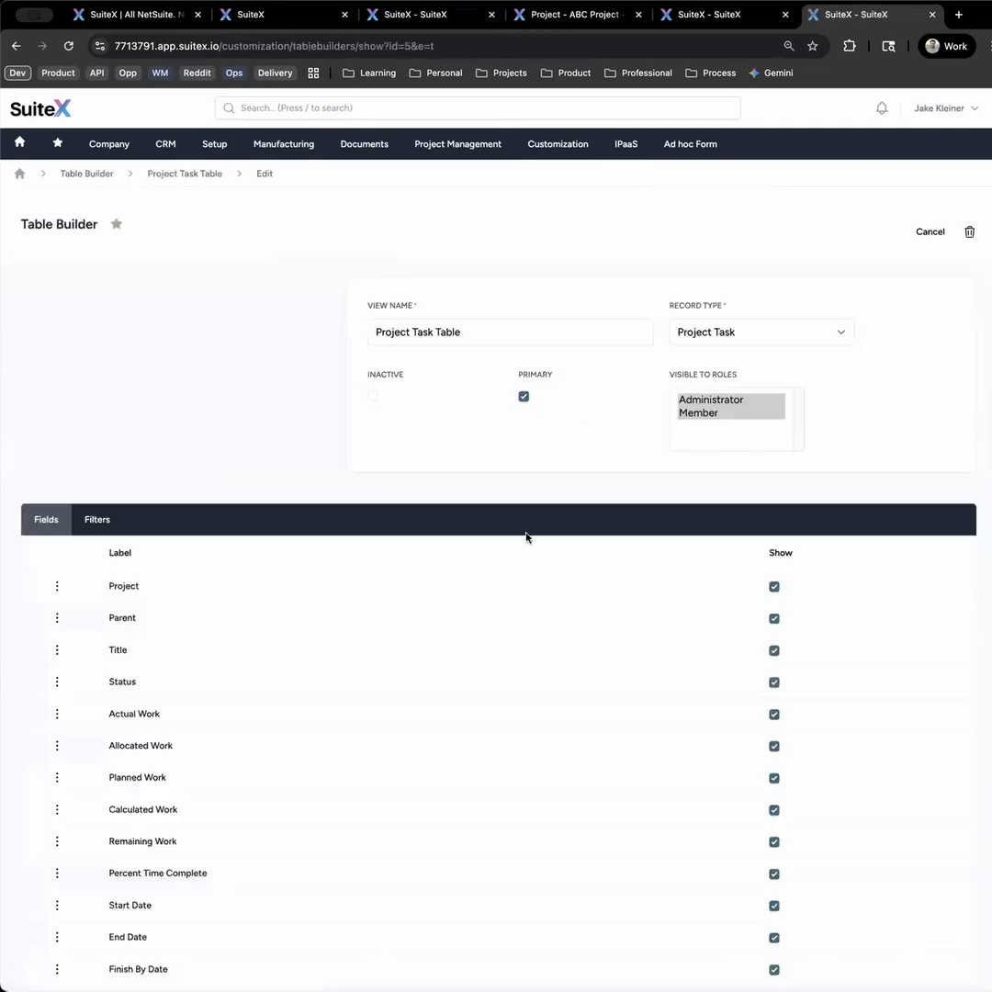
- Reorder the Project Task Table fields, placing Allocated Work before Actual Work and Remaining Work before Planned Work
{"action": "scroll", "coordinate": [381, 648], "scroll_direction": "down", "scroll_amount": 5}
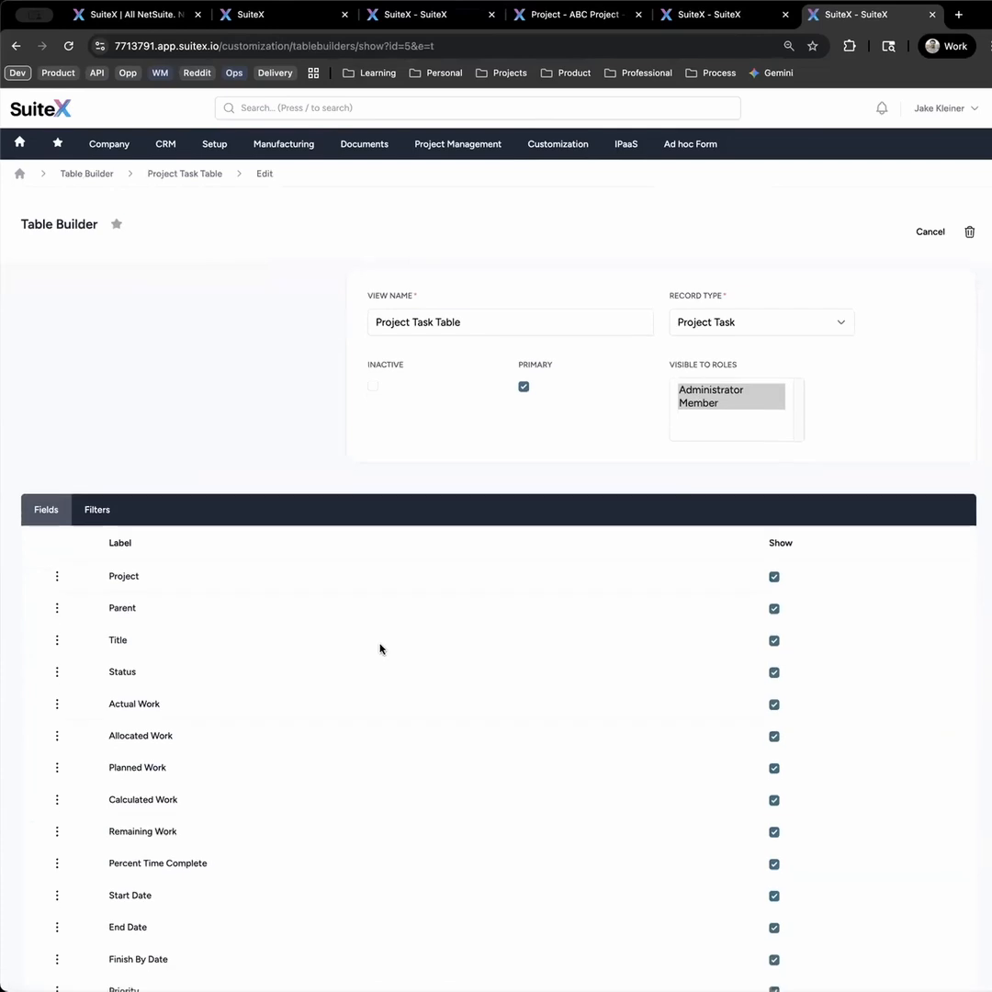
{"action": "scroll", "coordinate": [381, 654], "scroll_direction": "up", "scroll_amount": 1}
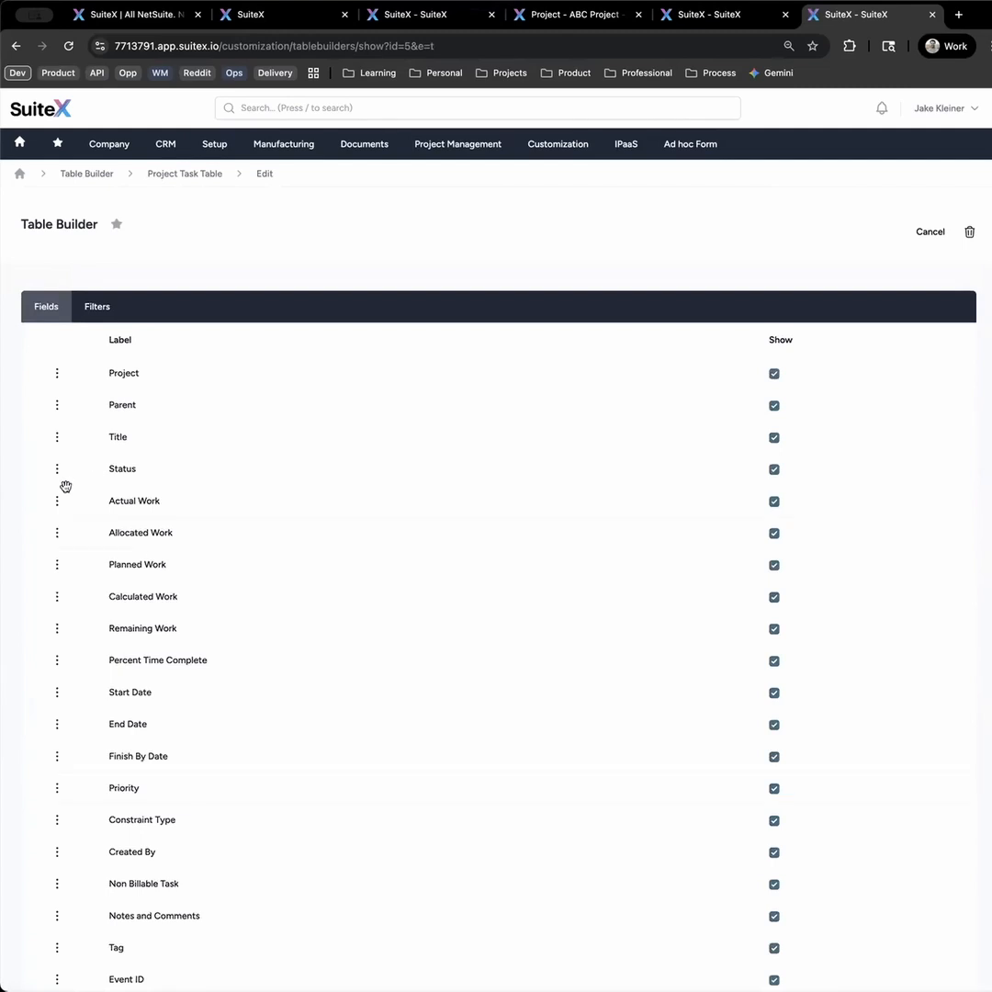
{"action": "left_click_drag", "start_coordinate": [57, 532], "coordinate": [55, 500]}
{"action": "left_click_drag", "start_coordinate": [57, 629], "coordinate": [59, 567]}
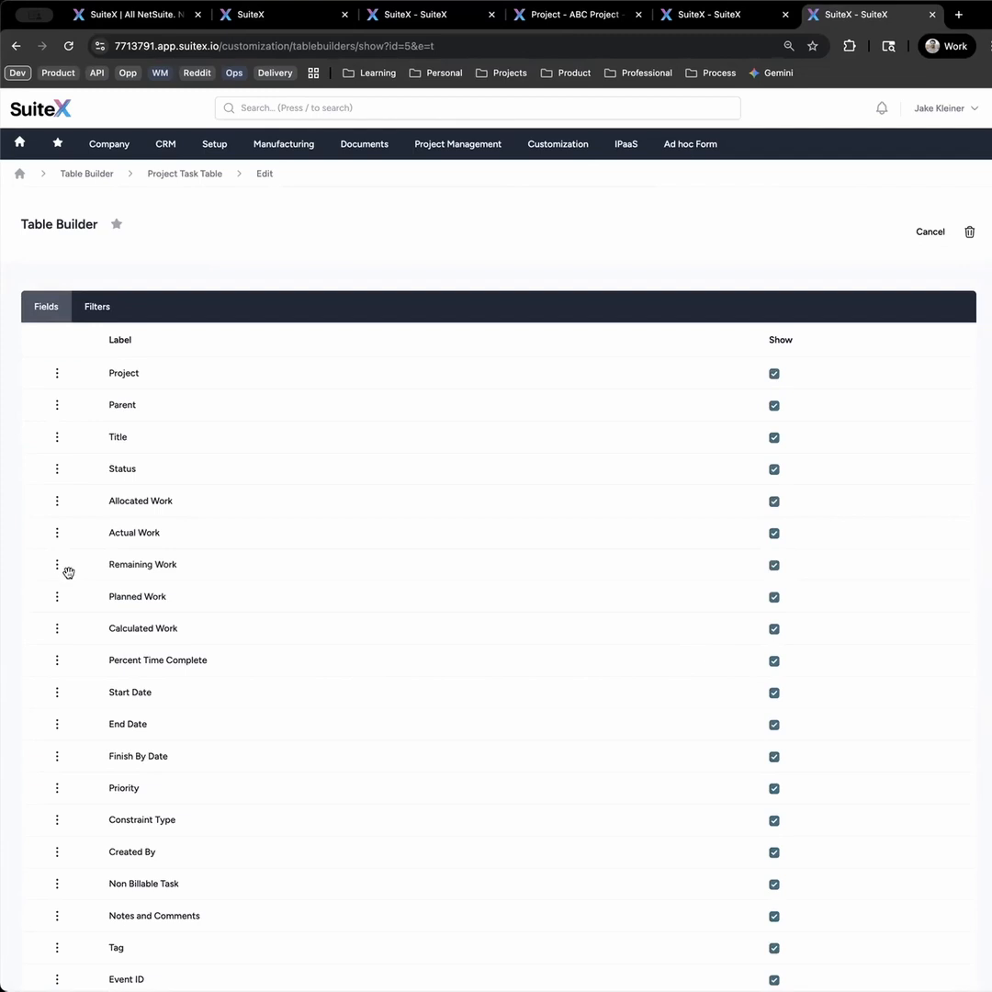
- Review the show option and the available filters of the Project Task Table, and save the table from its fields list
{"action": "left_click", "coordinate": [775, 534]}
{"action": "left_click", "coordinate": [104, 311]}
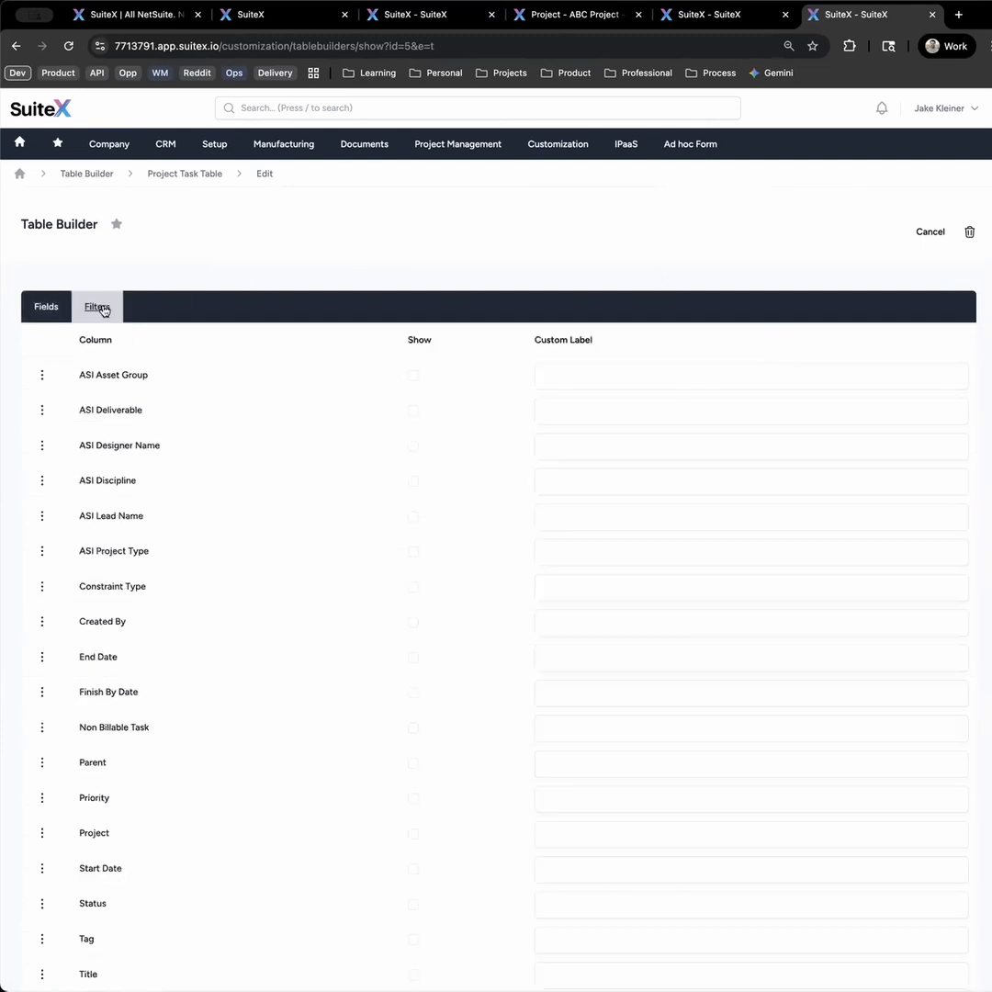
{"action": "left_click", "coordinate": [45, 309]}
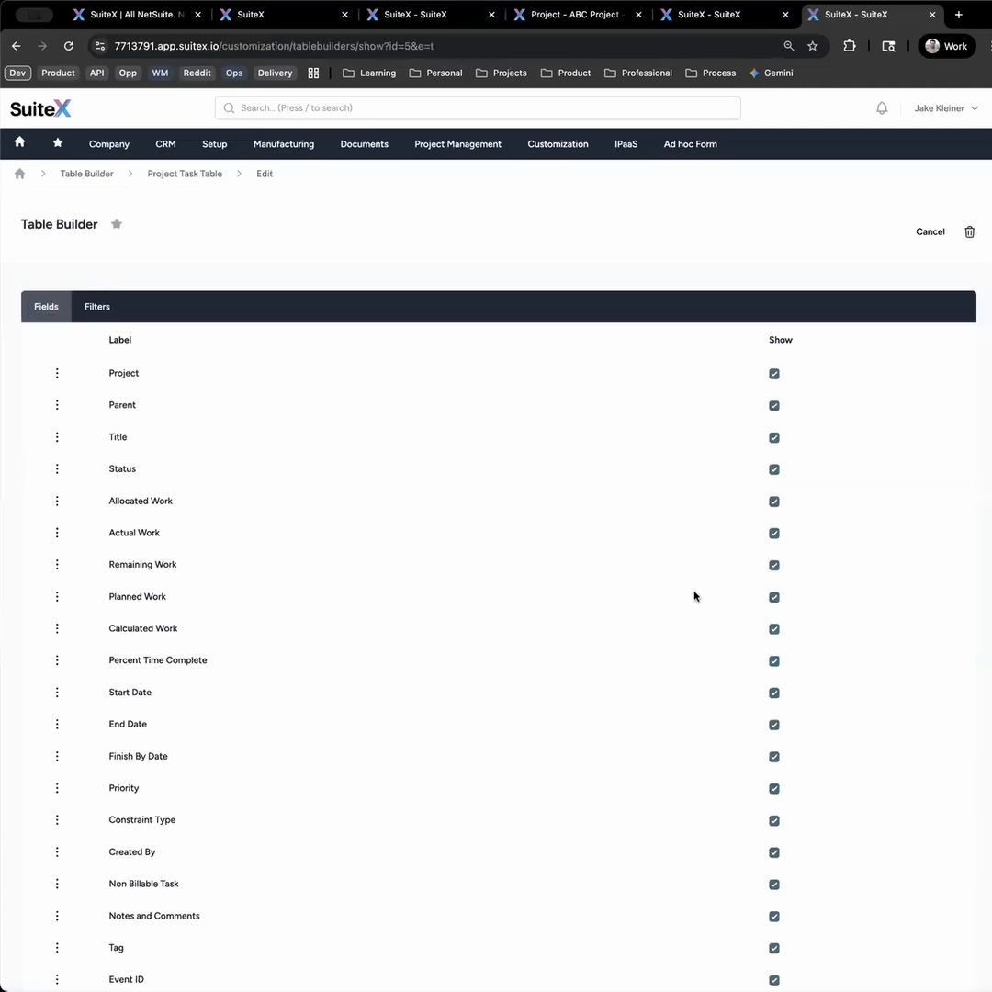
{"action": "scroll", "coordinate": [698, 593], "scroll_direction": "down", "scroll_amount": 3}
{"action": "left_click", "coordinate": [937, 969]}
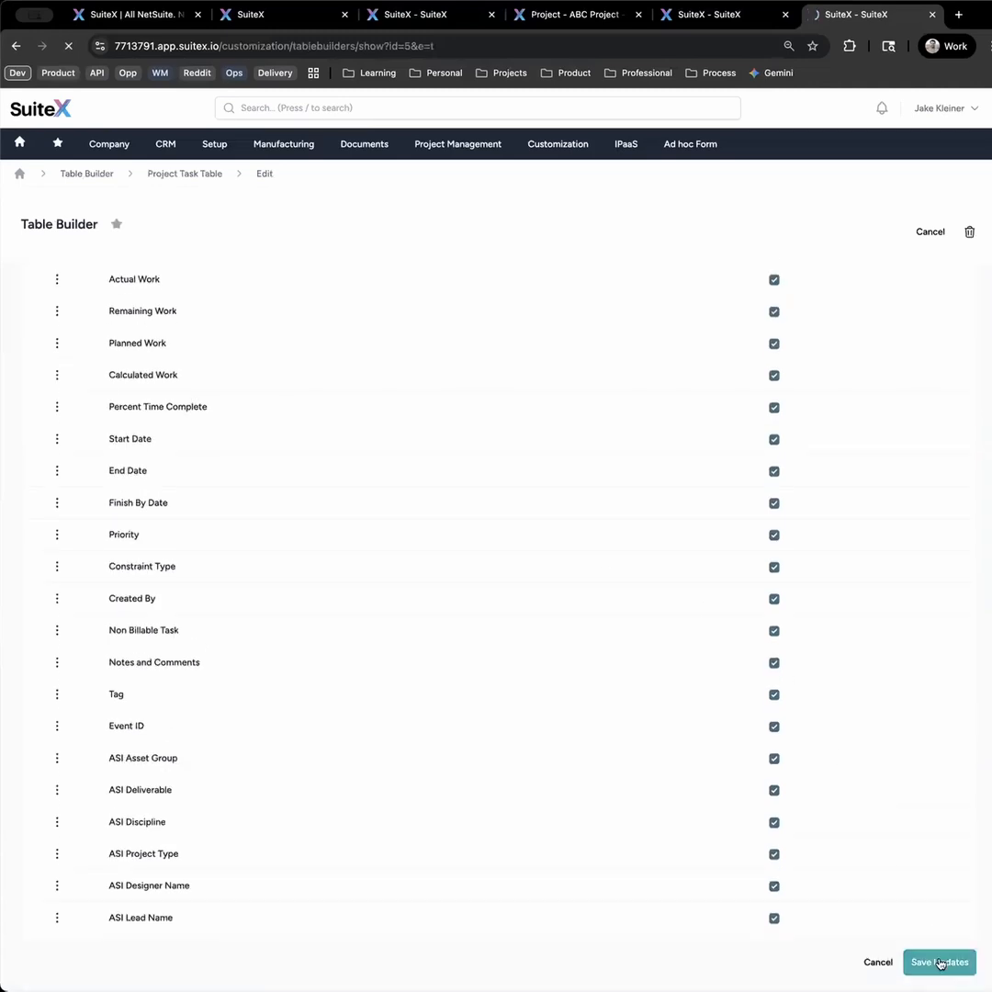
- Return to ABC Project, reload the record and check the order of the work columns in its Project Tasks
{"action": "left_click", "coordinate": [716, 16]}
{"action": "left_click", "coordinate": [580, 15]}
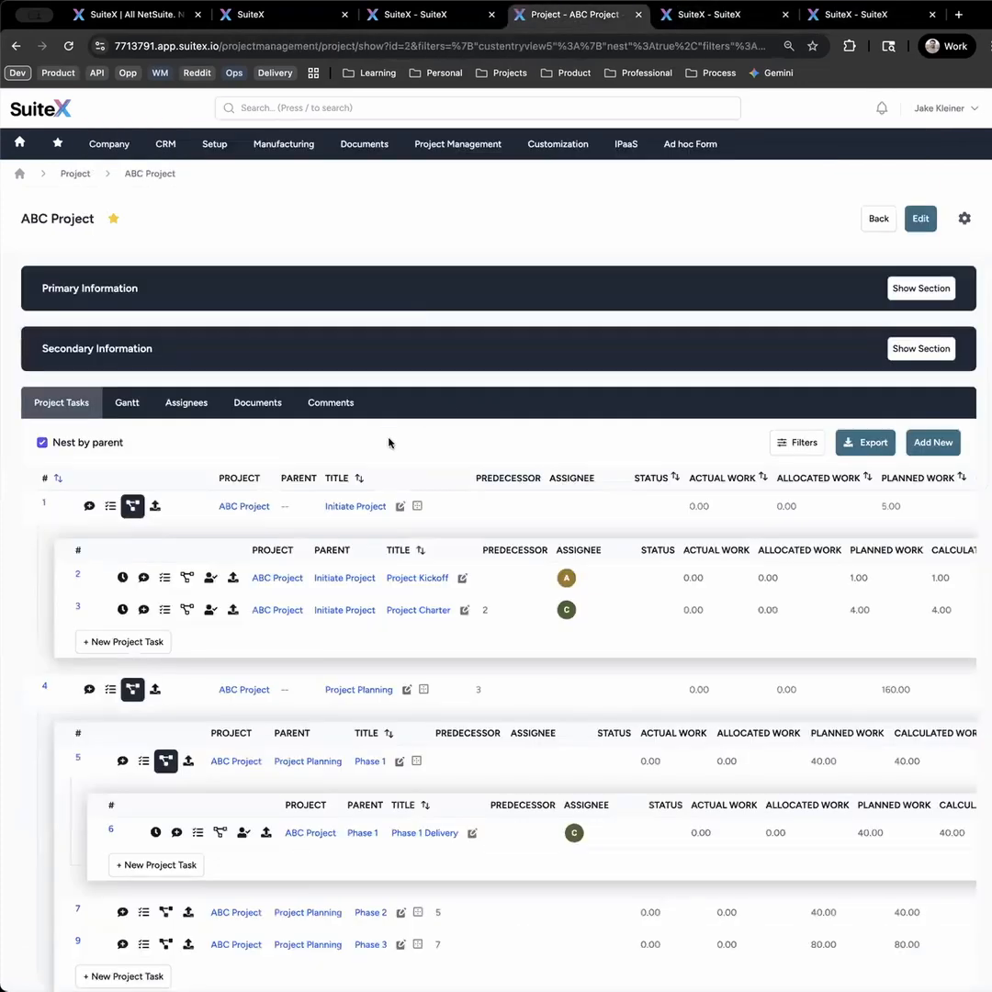
{"action": "key", "text": "super+r"}
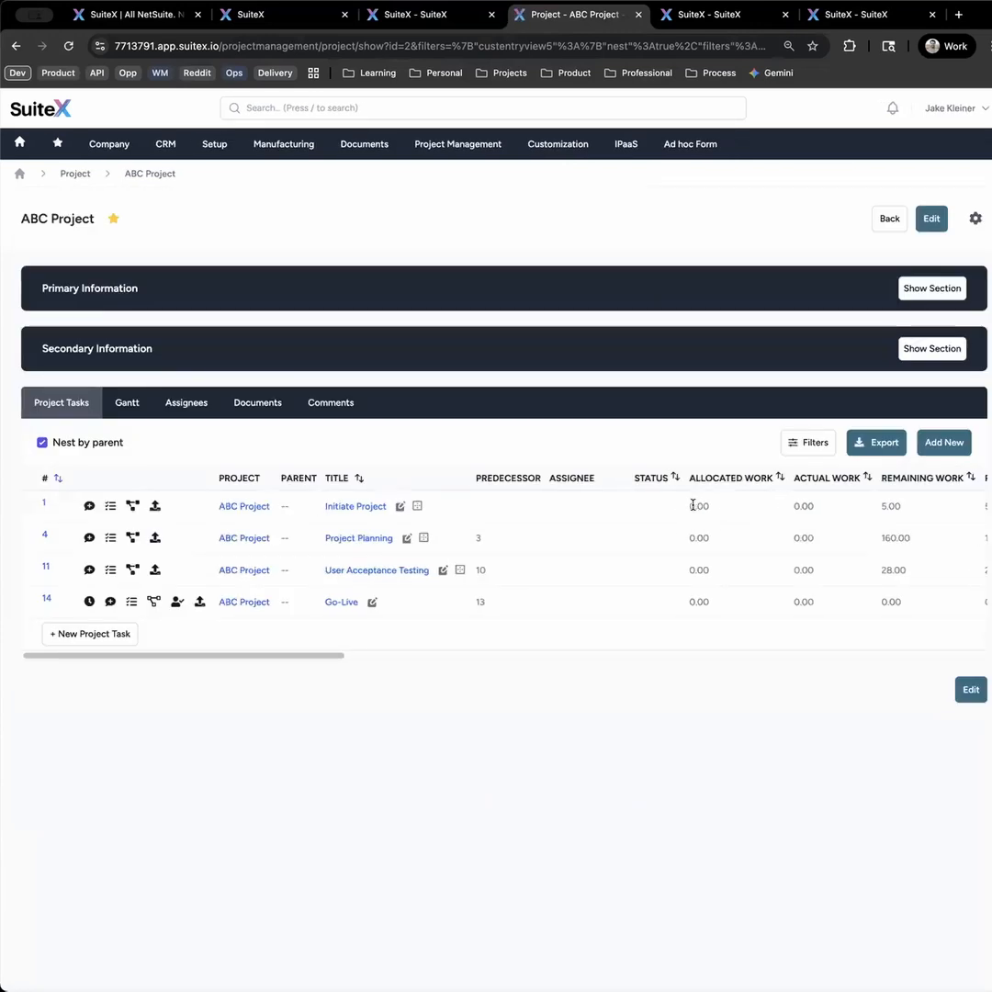
{"action": "left_click_drag", "start_coordinate": [706, 510], "coordinate": [813, 507]}
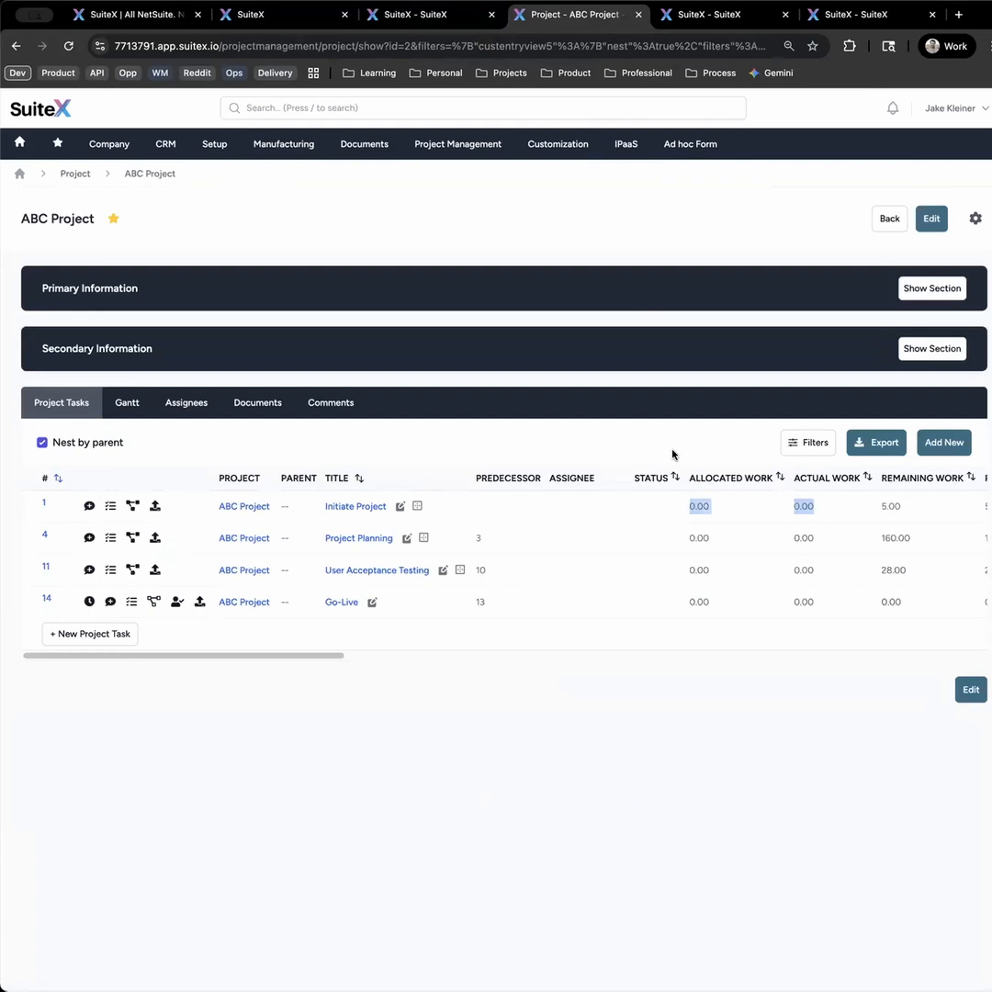
- Expand the nested tasks of Initiate Project and Project Planning, and rename the Project Kickoff task as Project Kickoff Updates
{"action": "left_click", "coordinate": [132, 506]}
{"action": "left_click", "coordinate": [132, 688]}
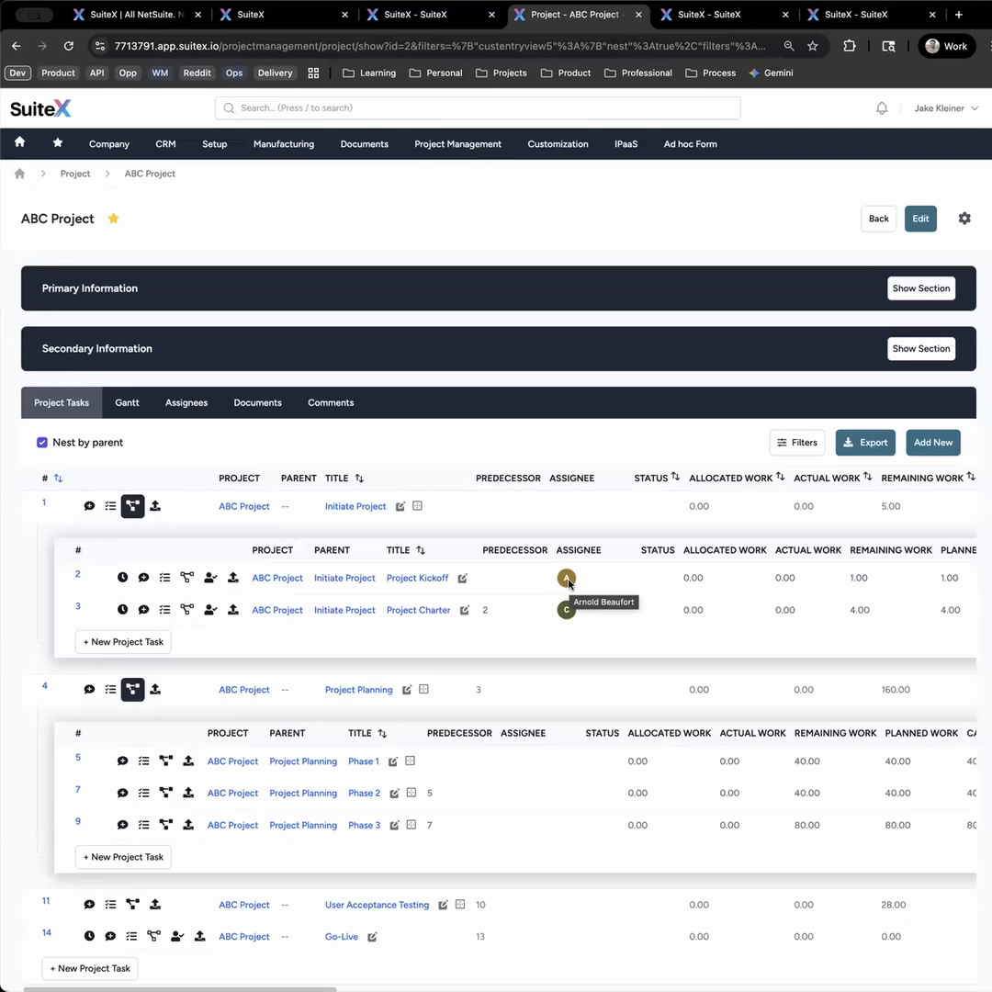
{"action": "left_click", "coordinate": [463, 578]}
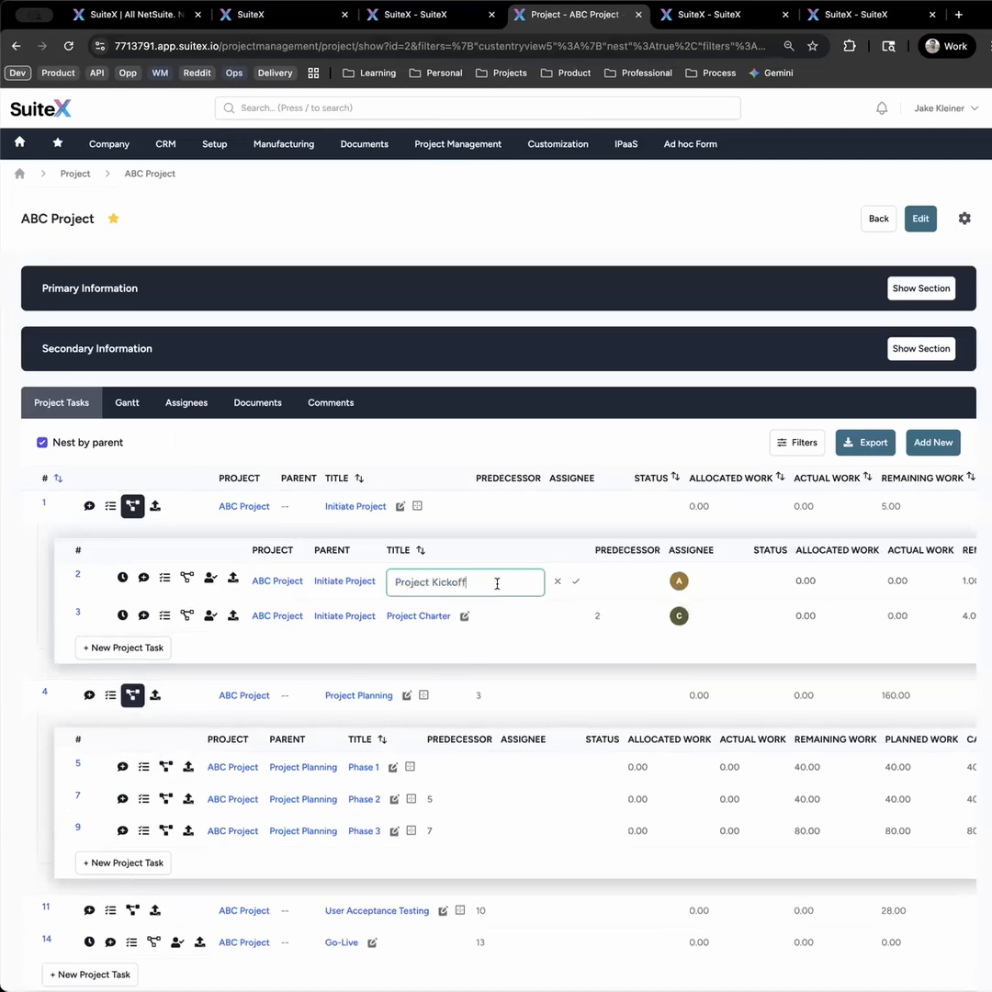
{"action": "type", "text": "ates"}
{"action": "left_click", "coordinate": [576, 582]}
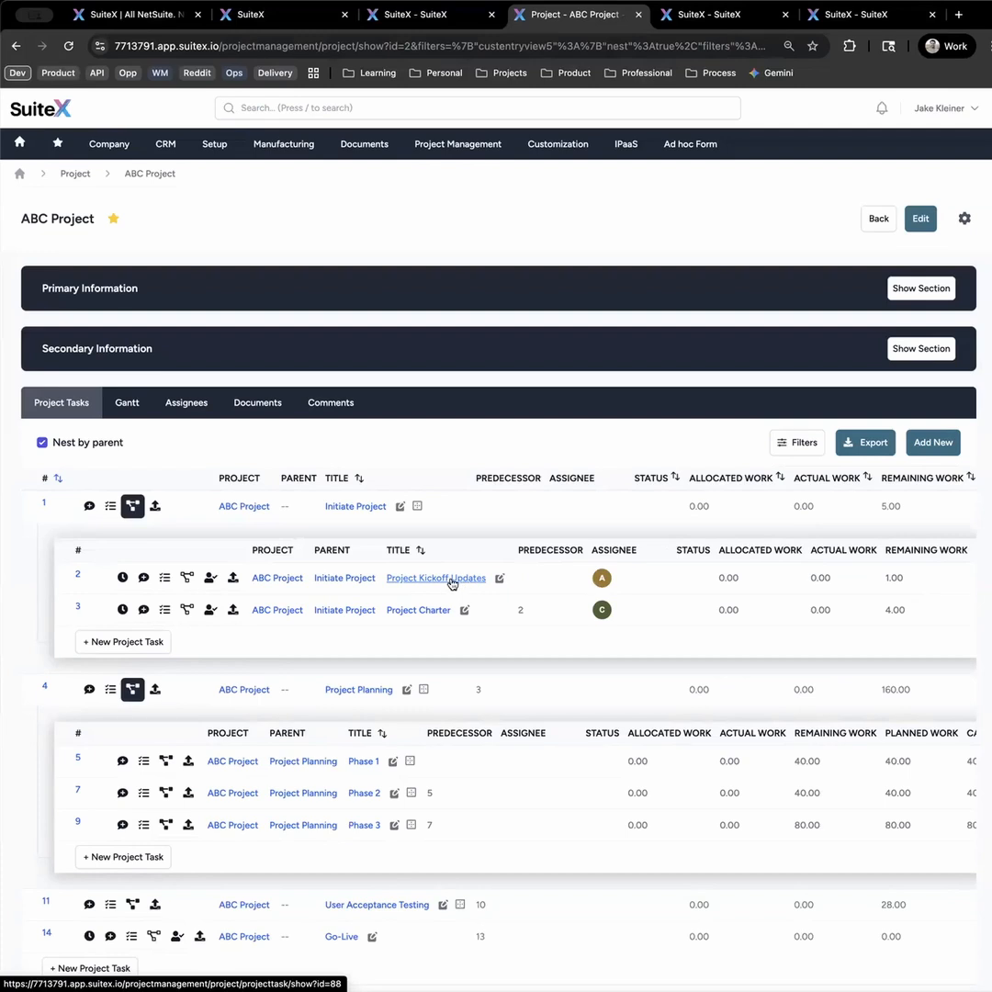
- Submit a comment on the Project Kickoff Updates task that mentions the matching team member with the text "Task Action.", and check the notifications
{"action": "left_click", "coordinate": [145, 583]}
{"action": "left_click", "coordinate": [413, 217]}
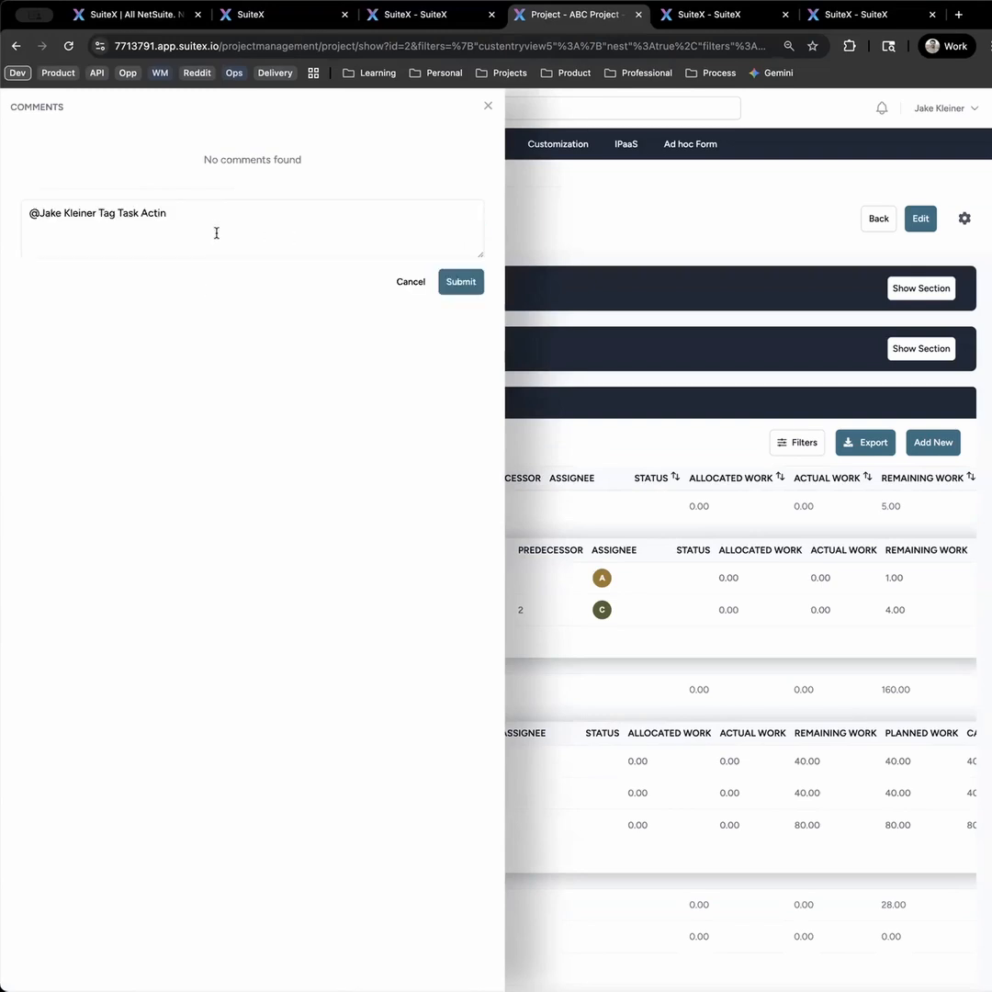
{"action": "key", "text": "ctrl+a"}
{"action": "type", "text": "@jake"}
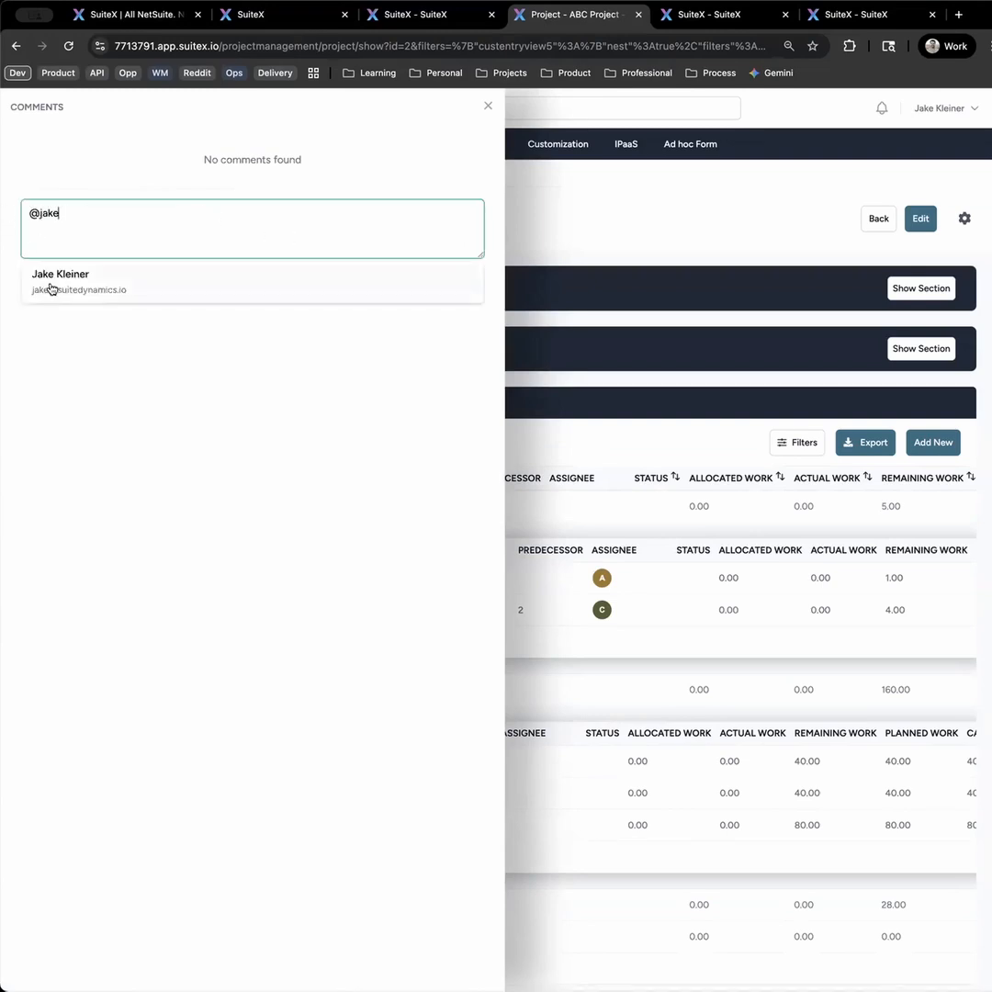
{"action": "left_click", "coordinate": [49, 280]}
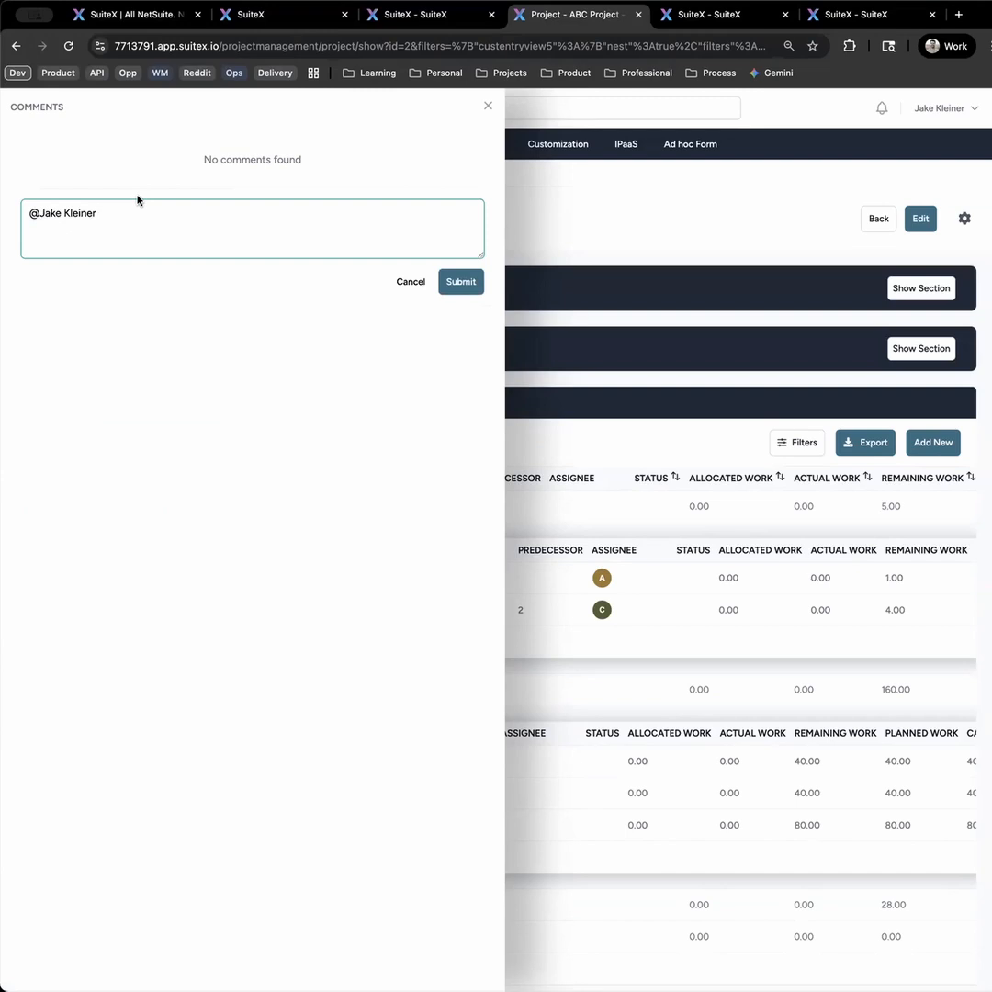
{"action": "type", "text": "Task Action."}
{"action": "left_click", "coordinate": [459, 281]}
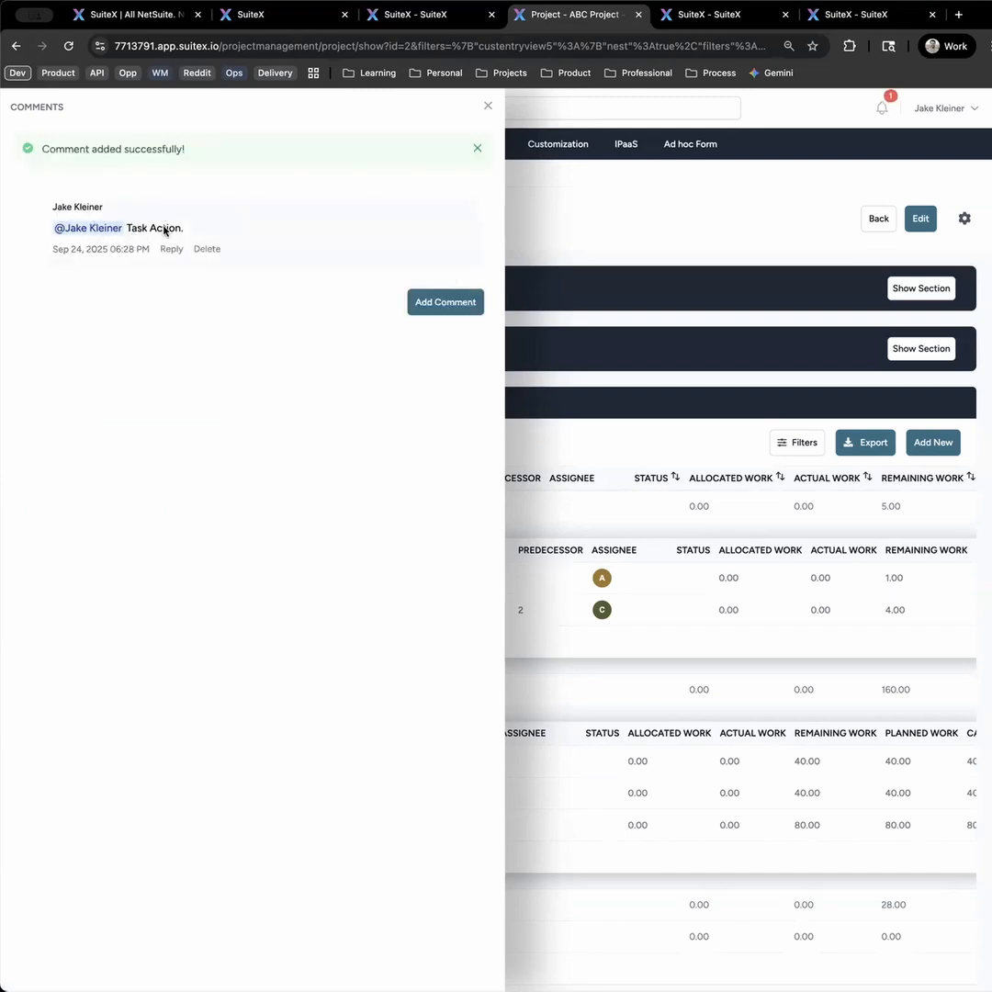
{"action": "left_click", "coordinate": [487, 106]}
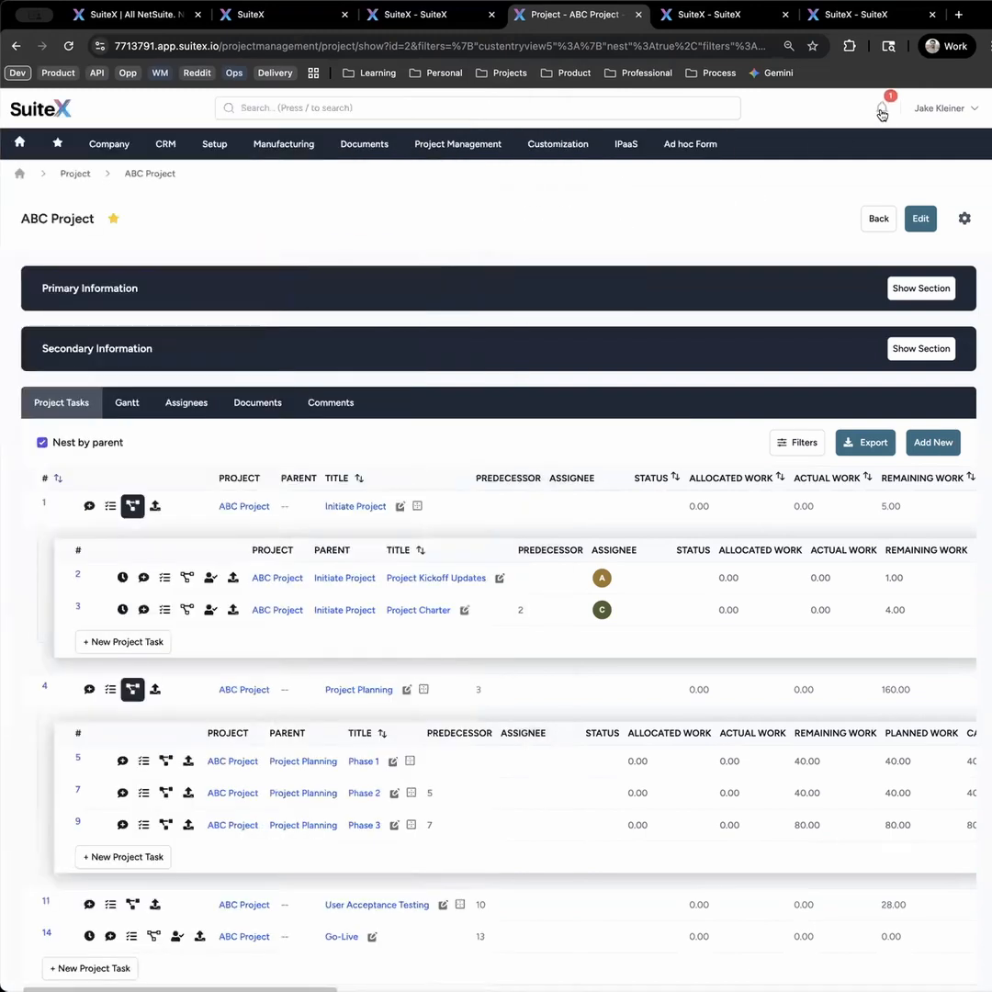
{"action": "left_click", "coordinate": [882, 111]}
- View the subtasks and the assignees of the Project Kickoff Updates task, collapsing each list again
{"action": "left_click", "coordinate": [165, 578]}
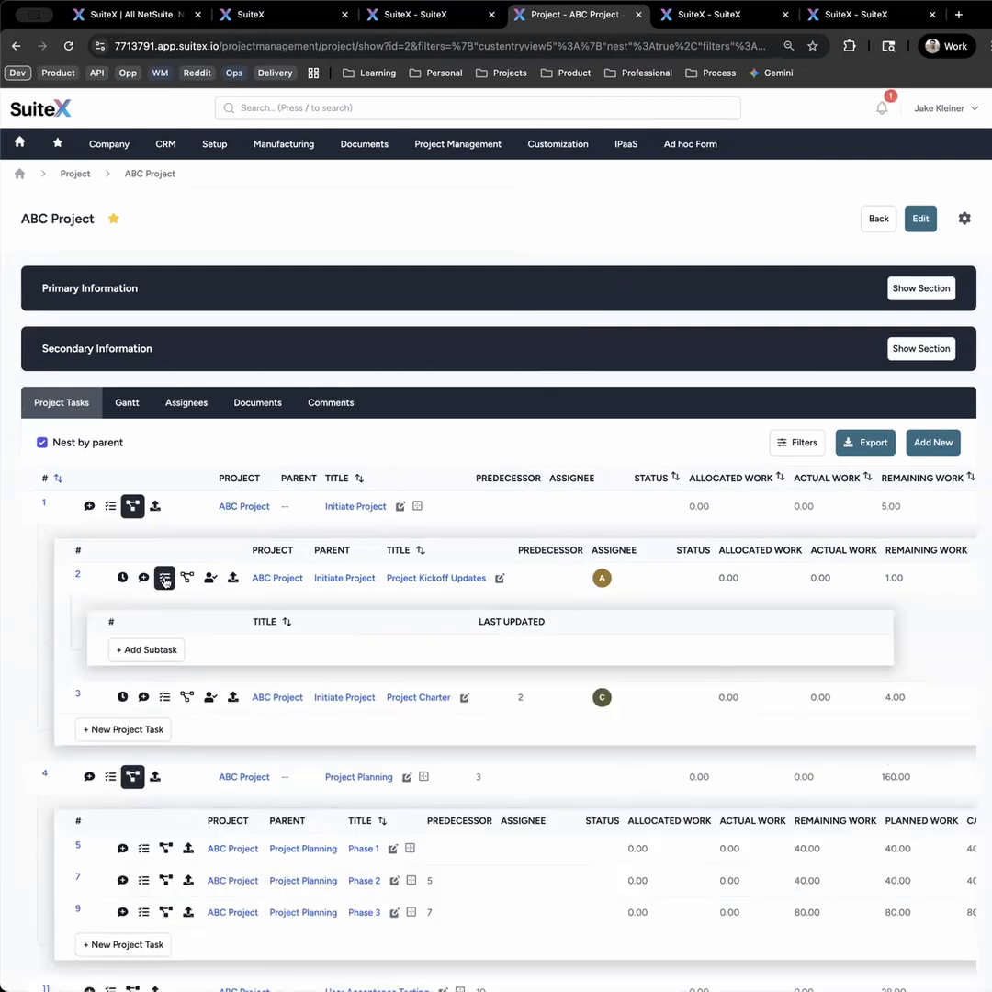
{"action": "left_click", "coordinate": [165, 578]}
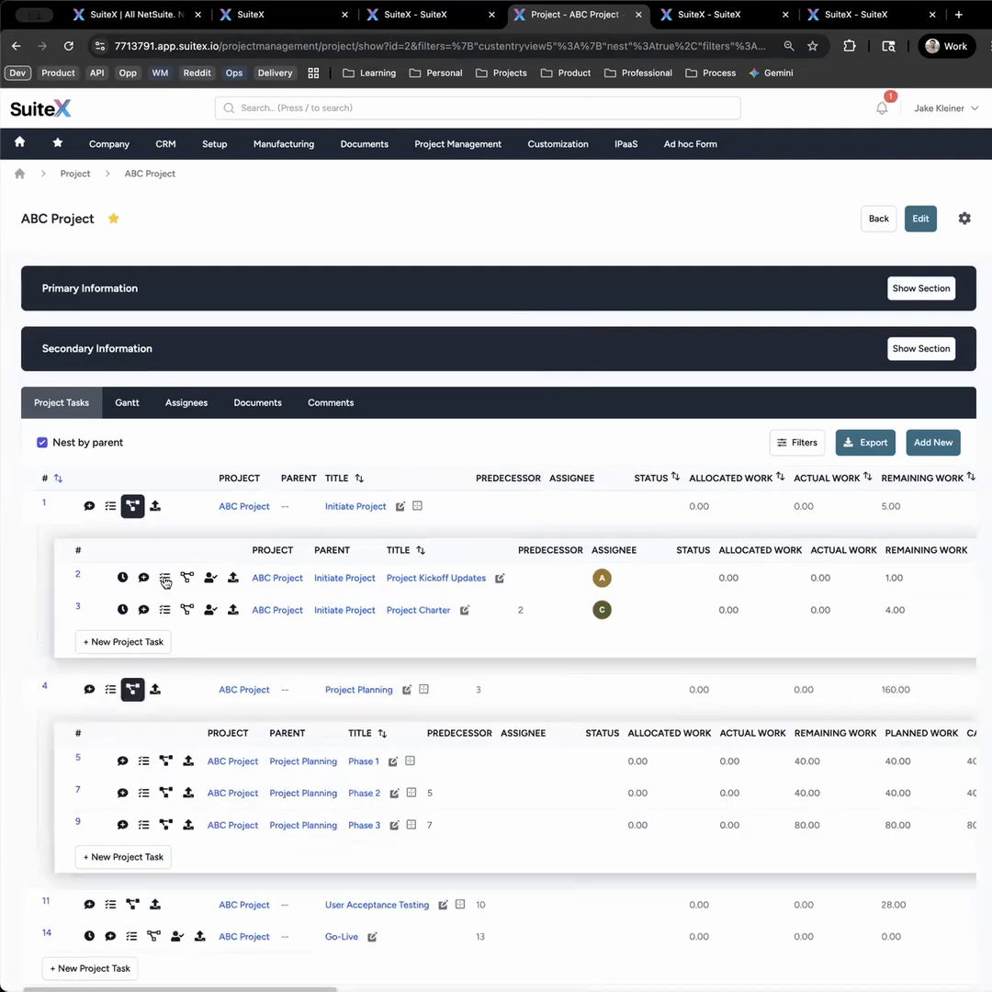
{"action": "left_click", "coordinate": [210, 578]}
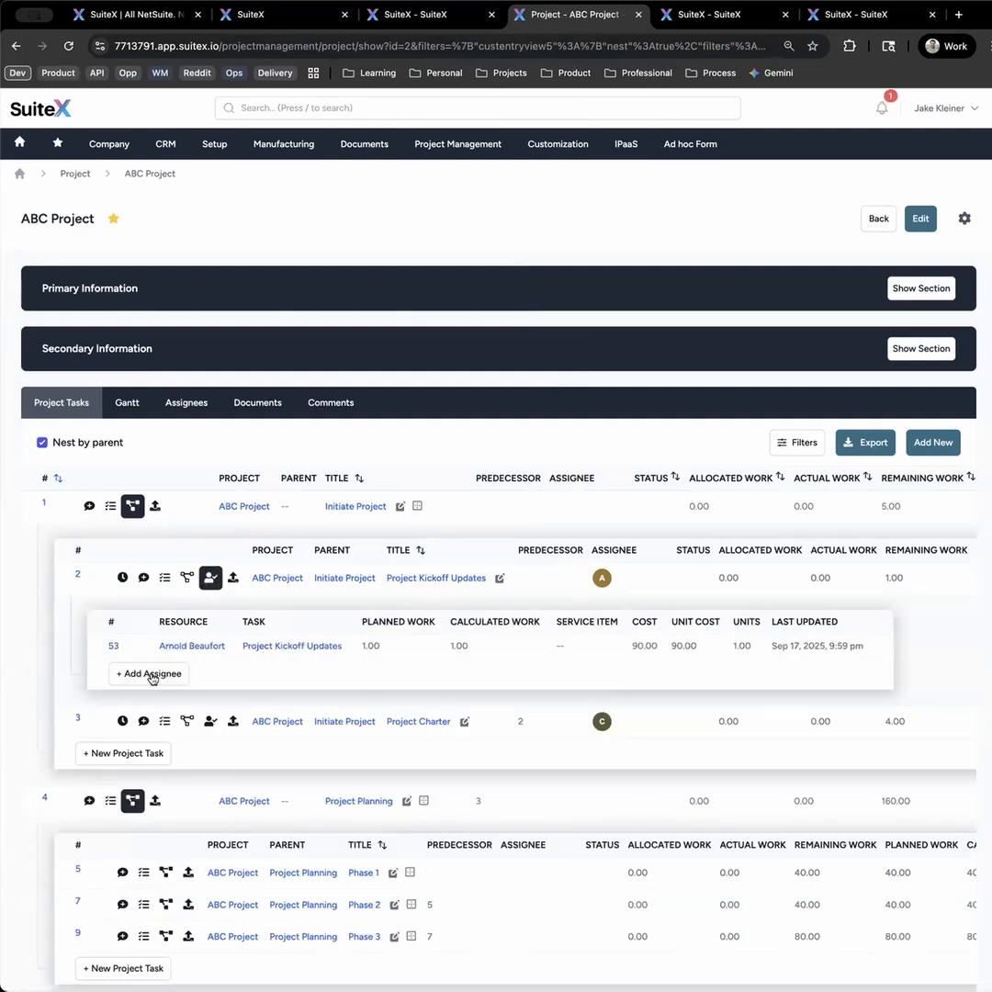
{"action": "left_click", "coordinate": [211, 579]}
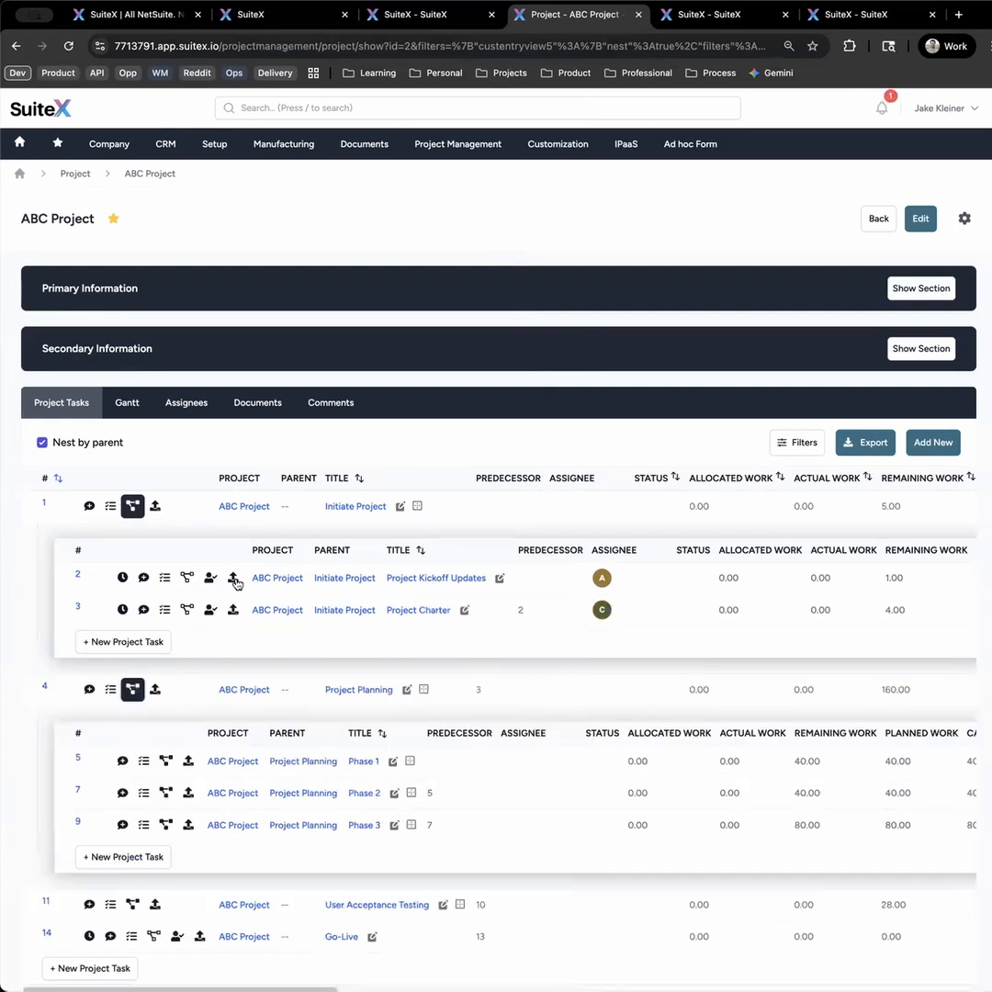
- View the file upload form of the Project Kickoff Updates task and close it without uploading anything
{"action": "left_click", "coordinate": [233, 578]}
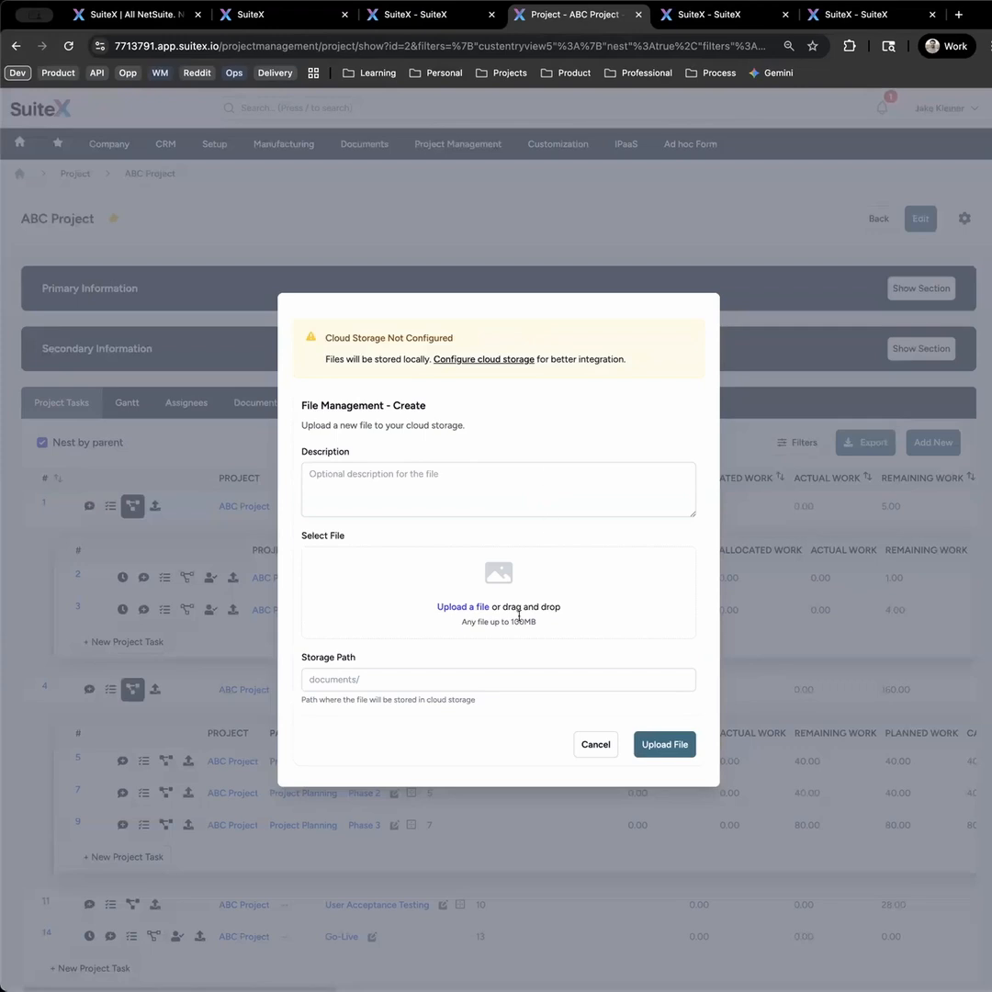
{"action": "left_click", "coordinate": [595, 745]}
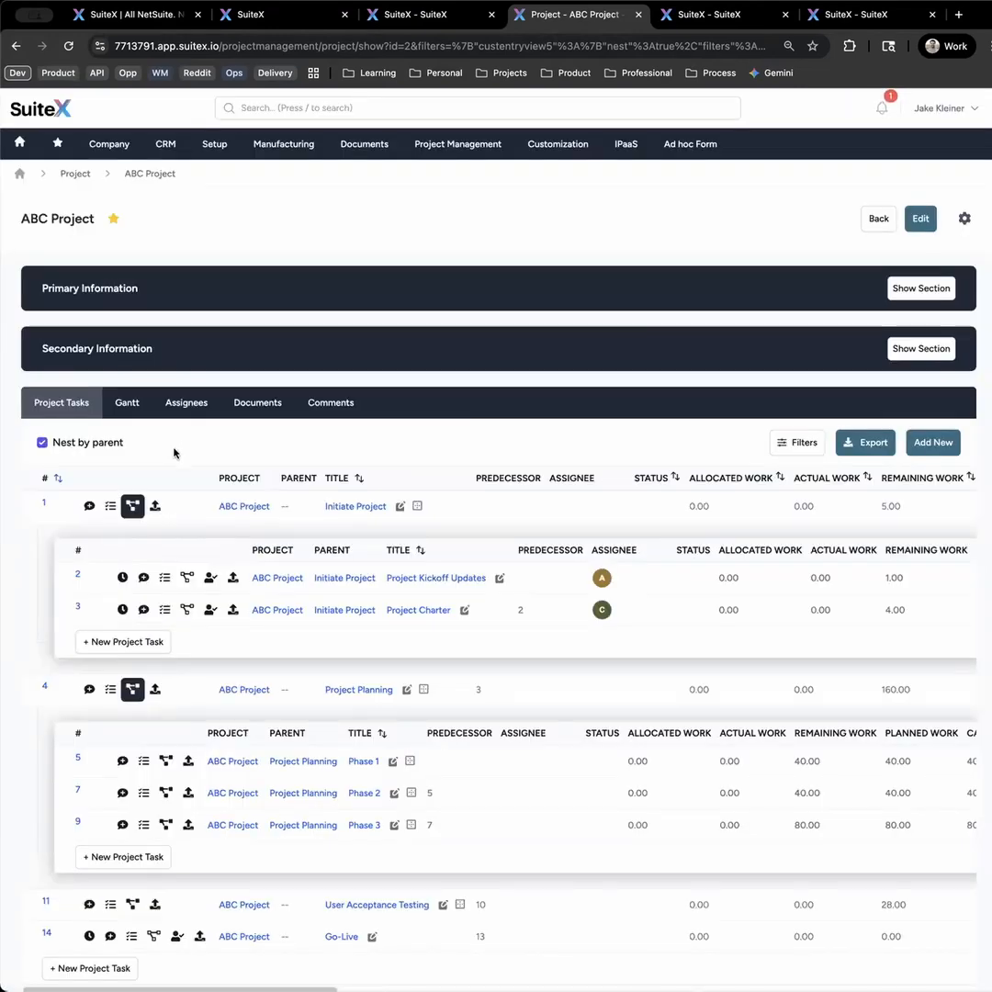
- View ABC Project's Gantt chart with Initiate Project, Project Planning, User Acceptance Testing and Phase 1 expanded
{"action": "left_click", "coordinate": [134, 406]}
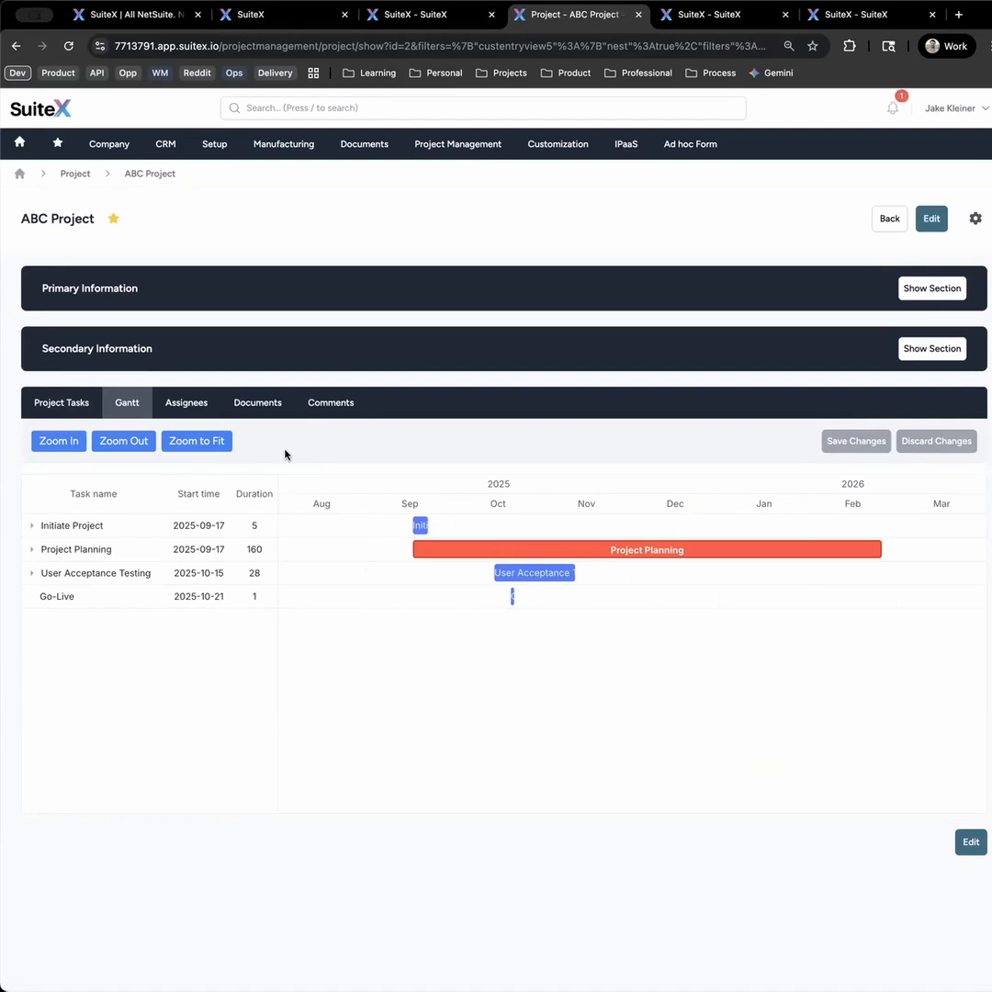
{"action": "left_click", "coordinate": [33, 526]}
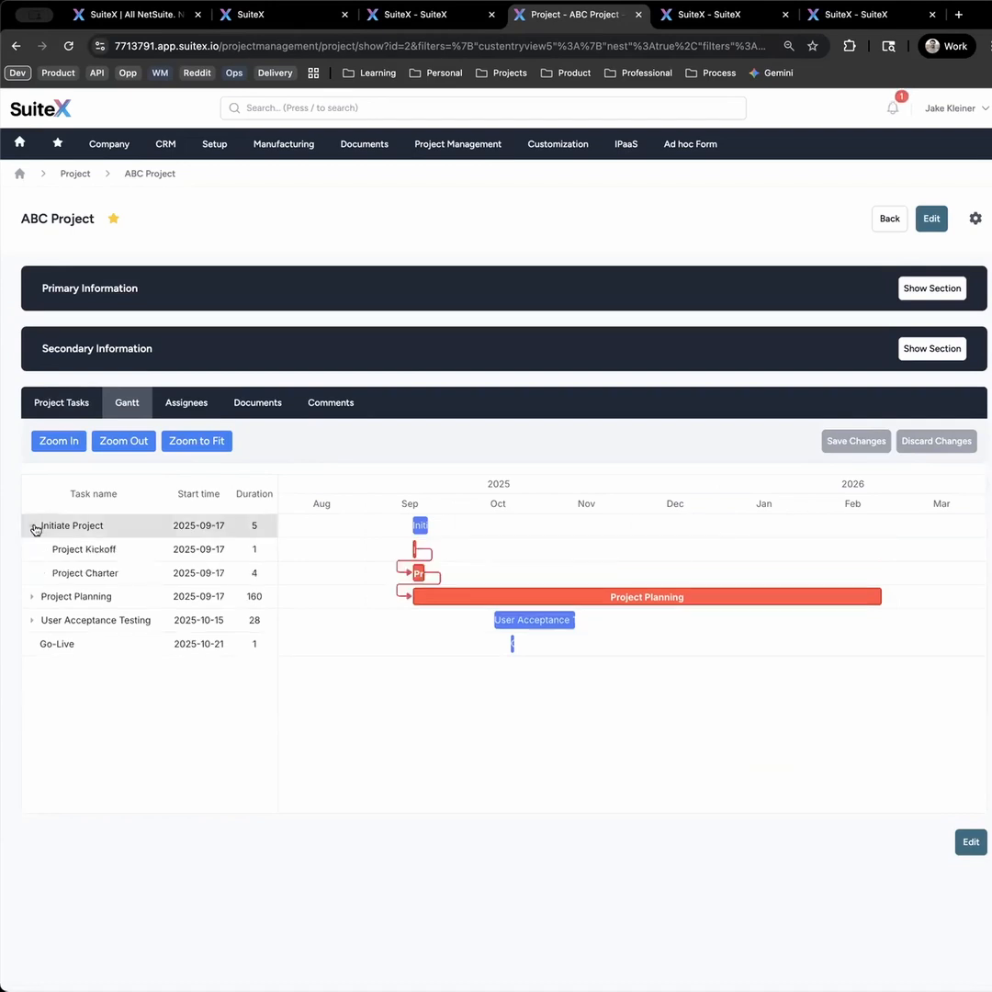
{"action": "left_click", "coordinate": [32, 596]}
{"action": "left_click", "coordinate": [32, 692]}
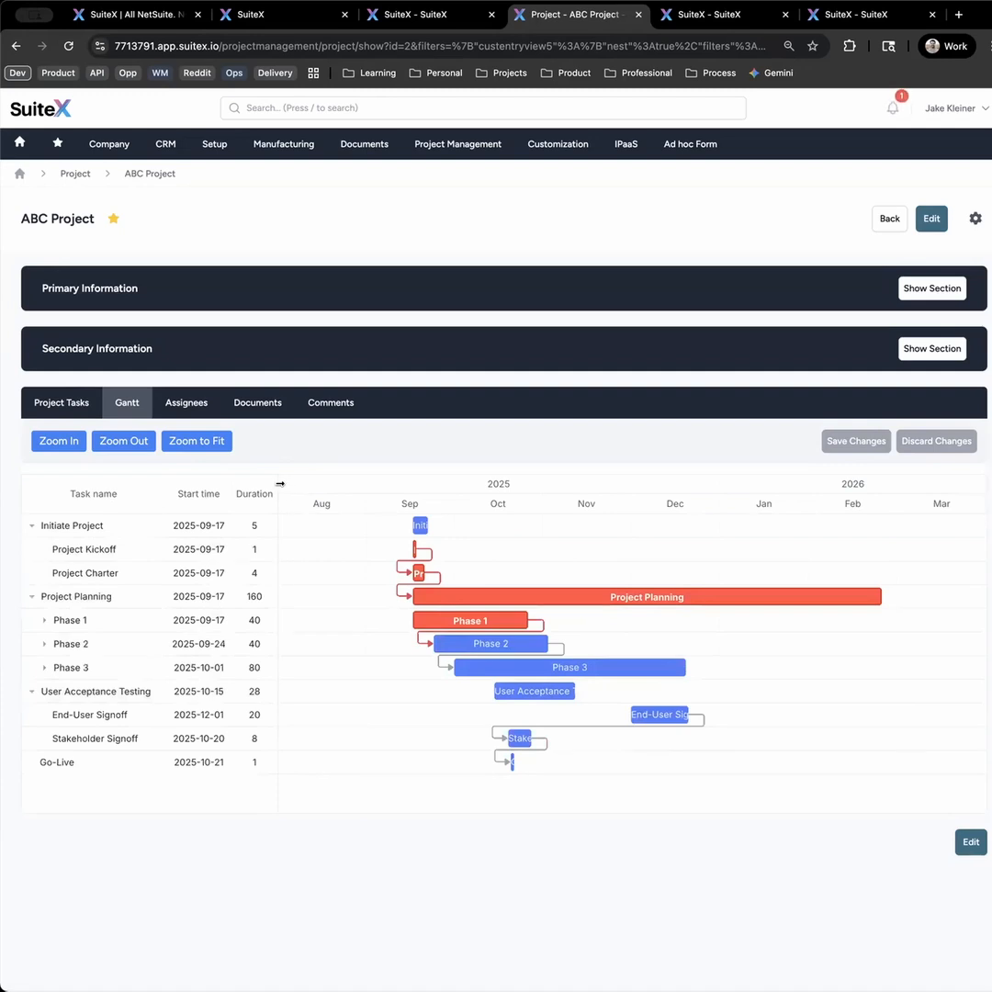
{"action": "left_click", "coordinate": [44, 621]}
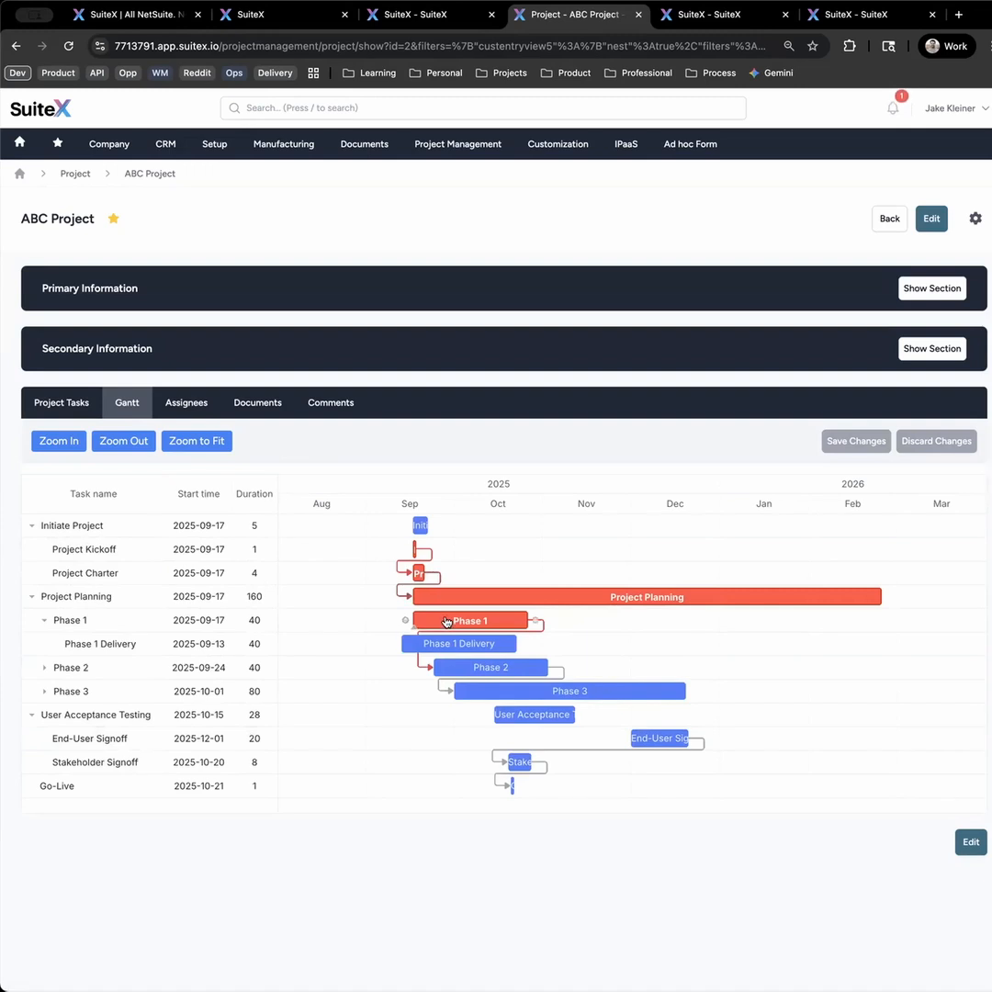
- Try moving the Phase 1 Delivery and Phase 2 bars to start on 2025-10-01, and discard the unsaved Gantt changes
{"action": "left_click_drag", "start_coordinate": [448, 643], "coordinate": [514, 650]}
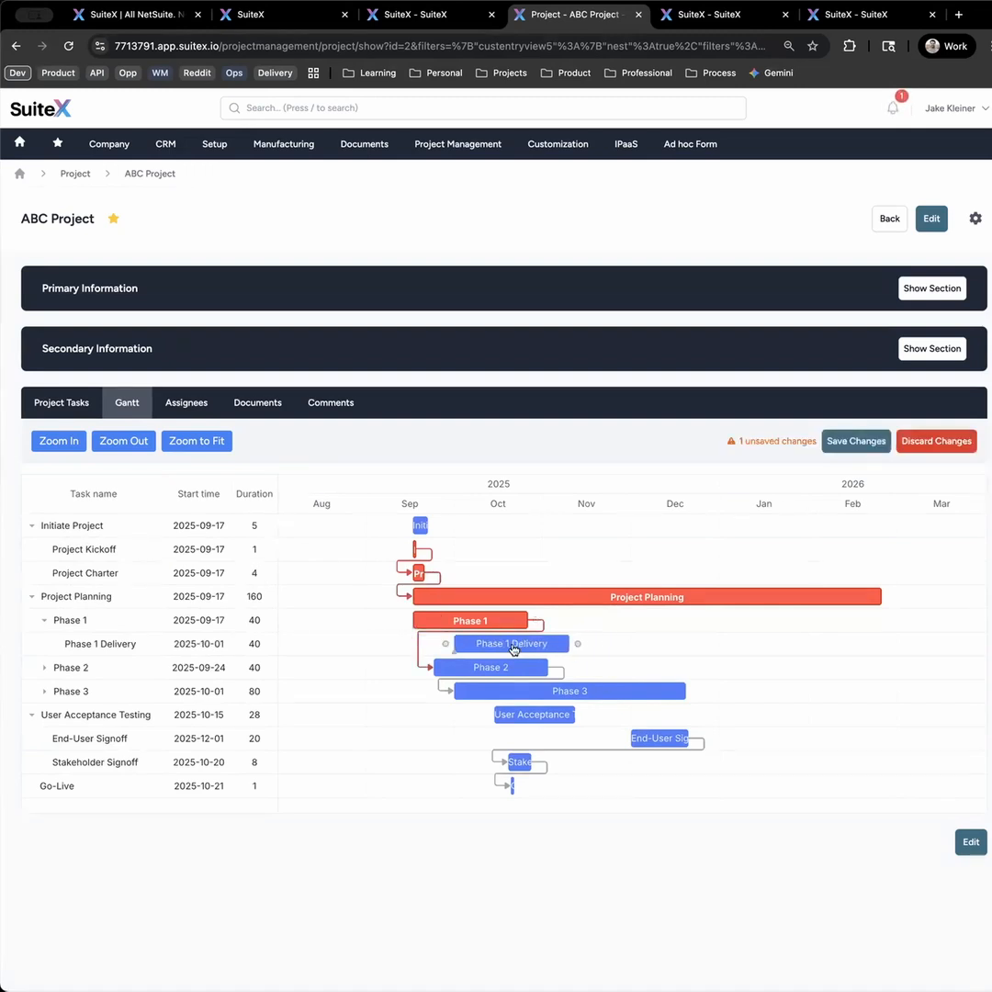
{"action": "left_click_drag", "start_coordinate": [488, 666], "coordinate": [505, 667]}
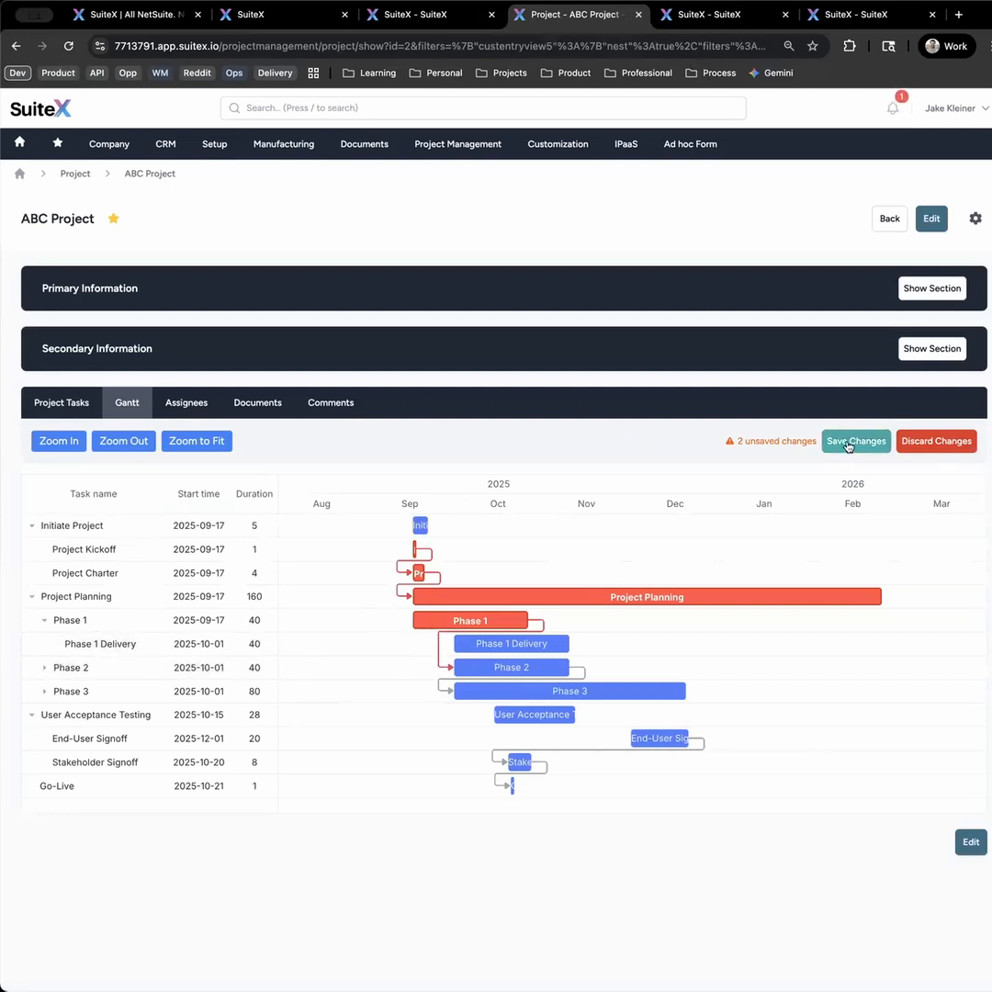
{"action": "left_click", "coordinate": [934, 442]}
{"action": "left_click", "coordinate": [636, 145]}
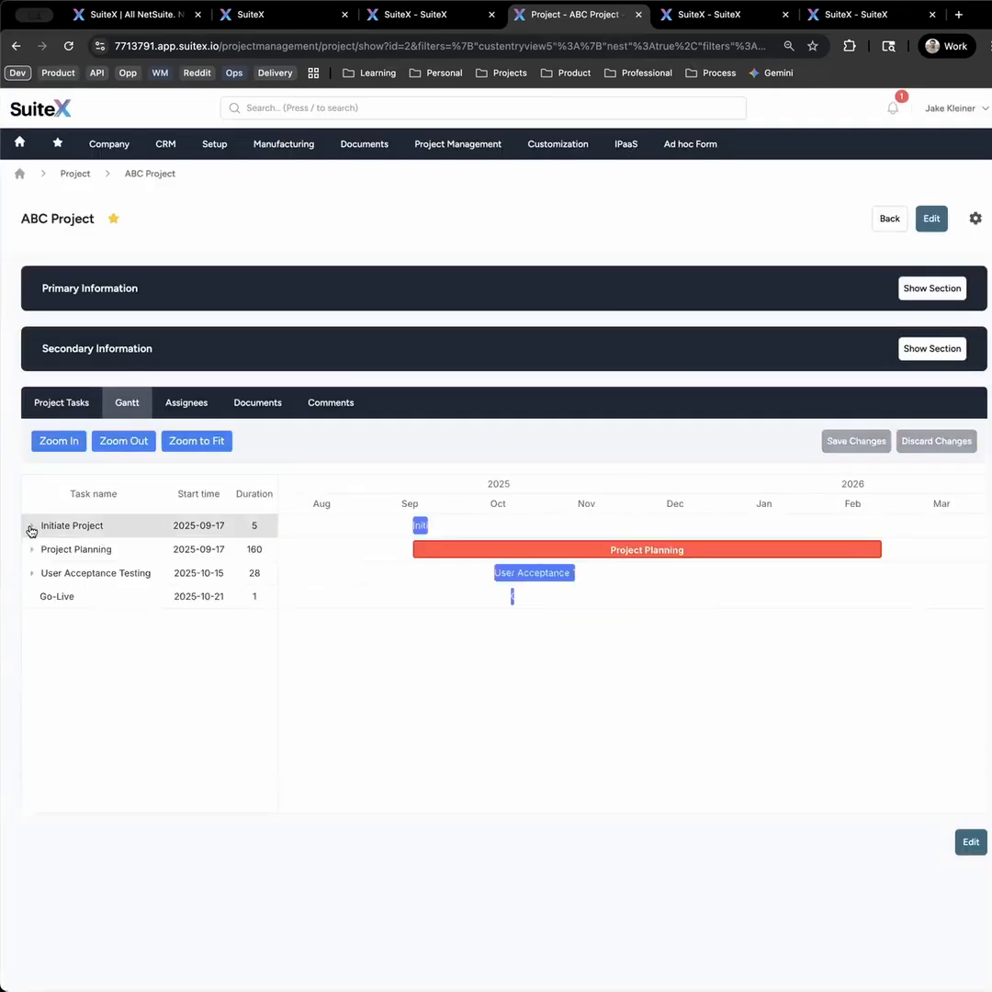
- Look through the project's Documents, checking both its files and its attachments
{"action": "left_click", "coordinate": [265, 406]}
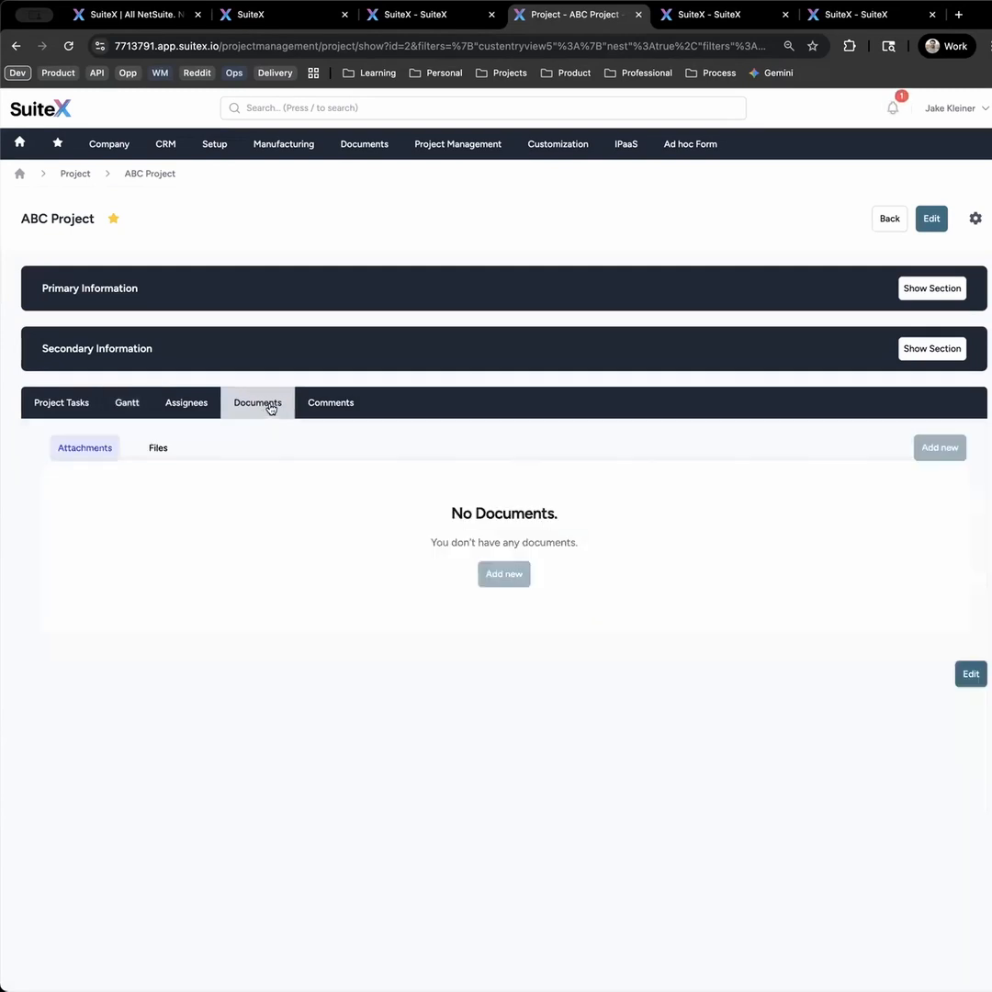
{"action": "left_click", "coordinate": [159, 449]}
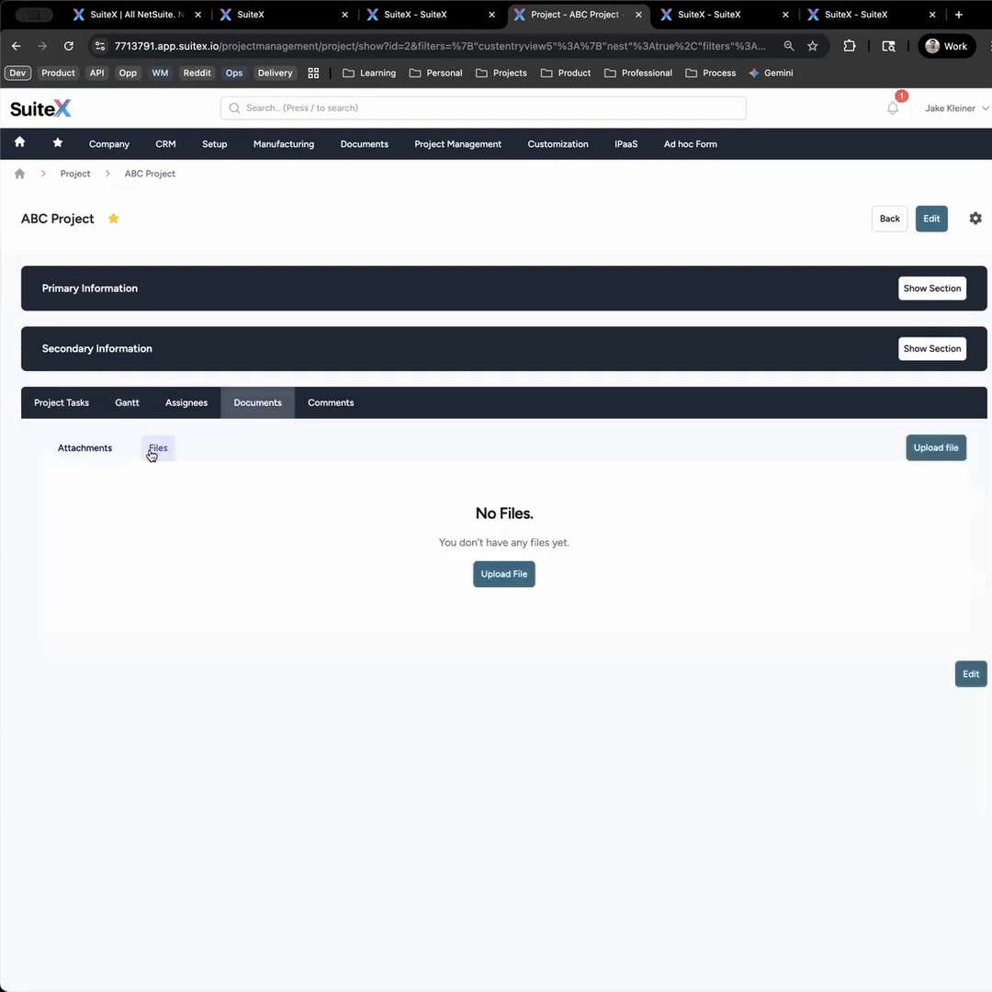
{"action": "left_click", "coordinate": [87, 454]}
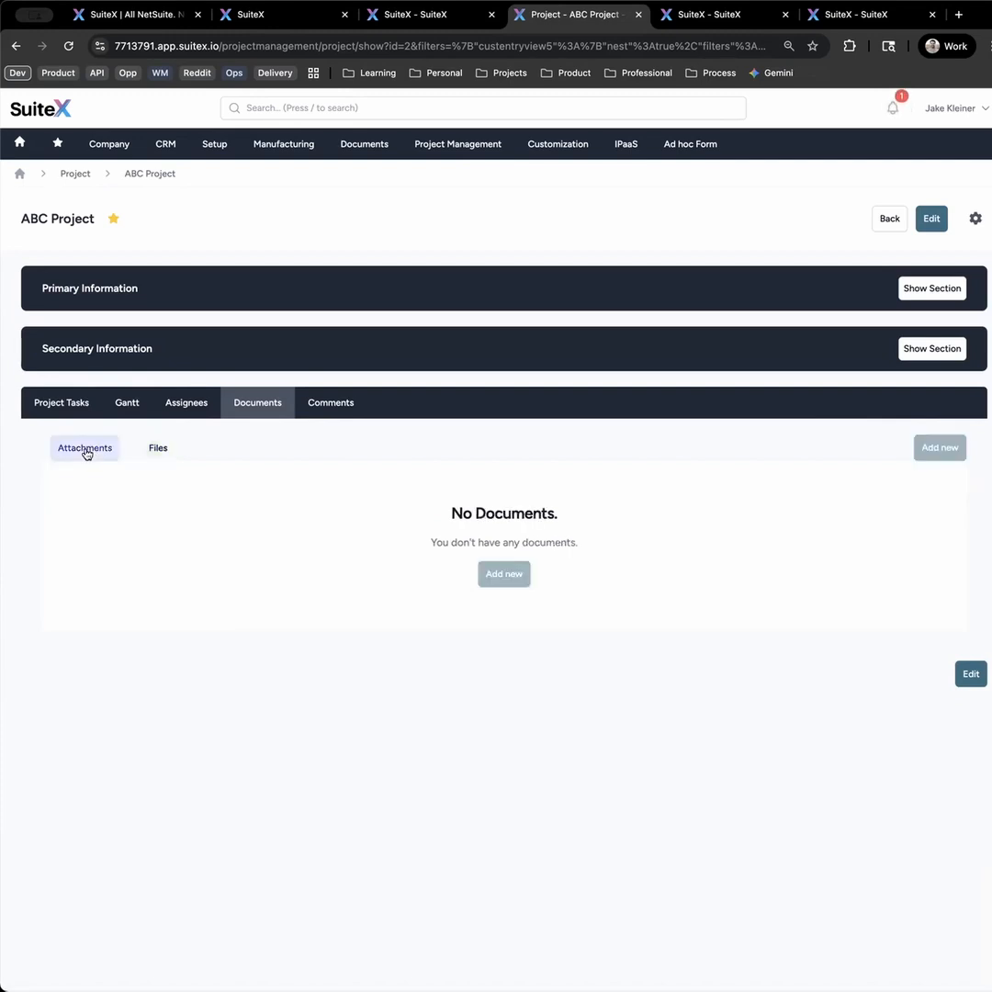